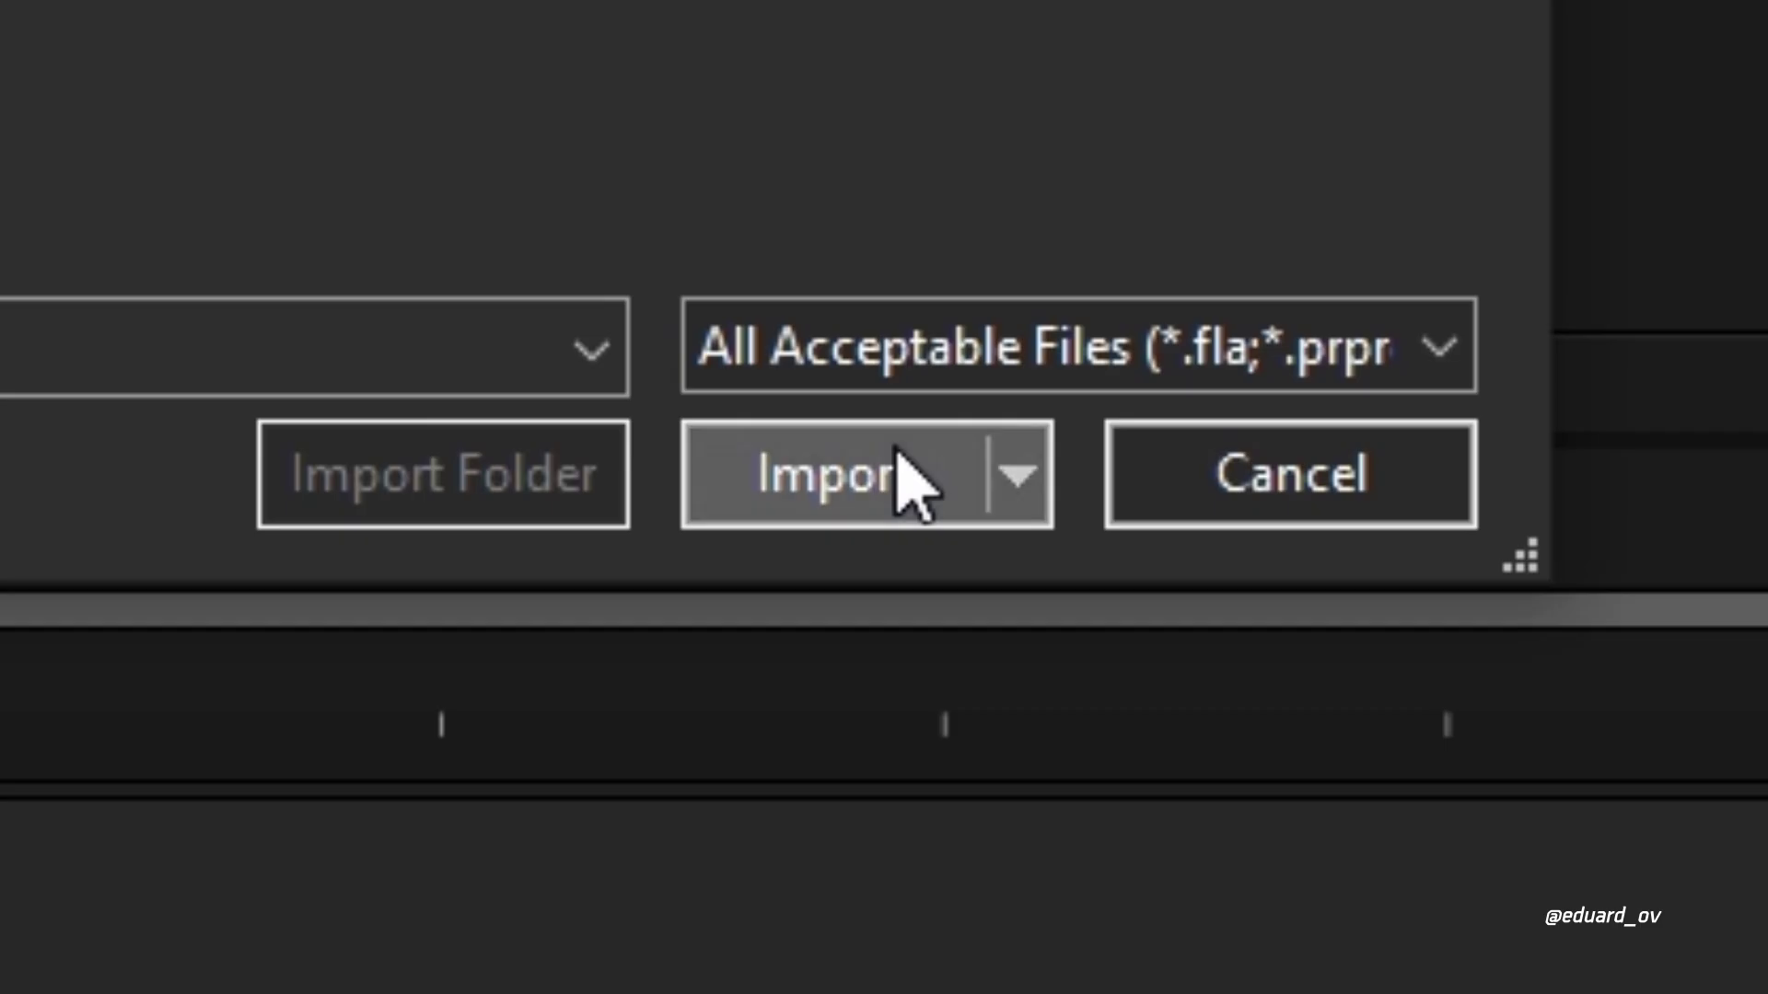
Step: Import the video clip and create a 12-second composition named Video yo at 1920 x 1080 px and 25 fps
{"action": "left_click", "coordinate": [1087, 681]}
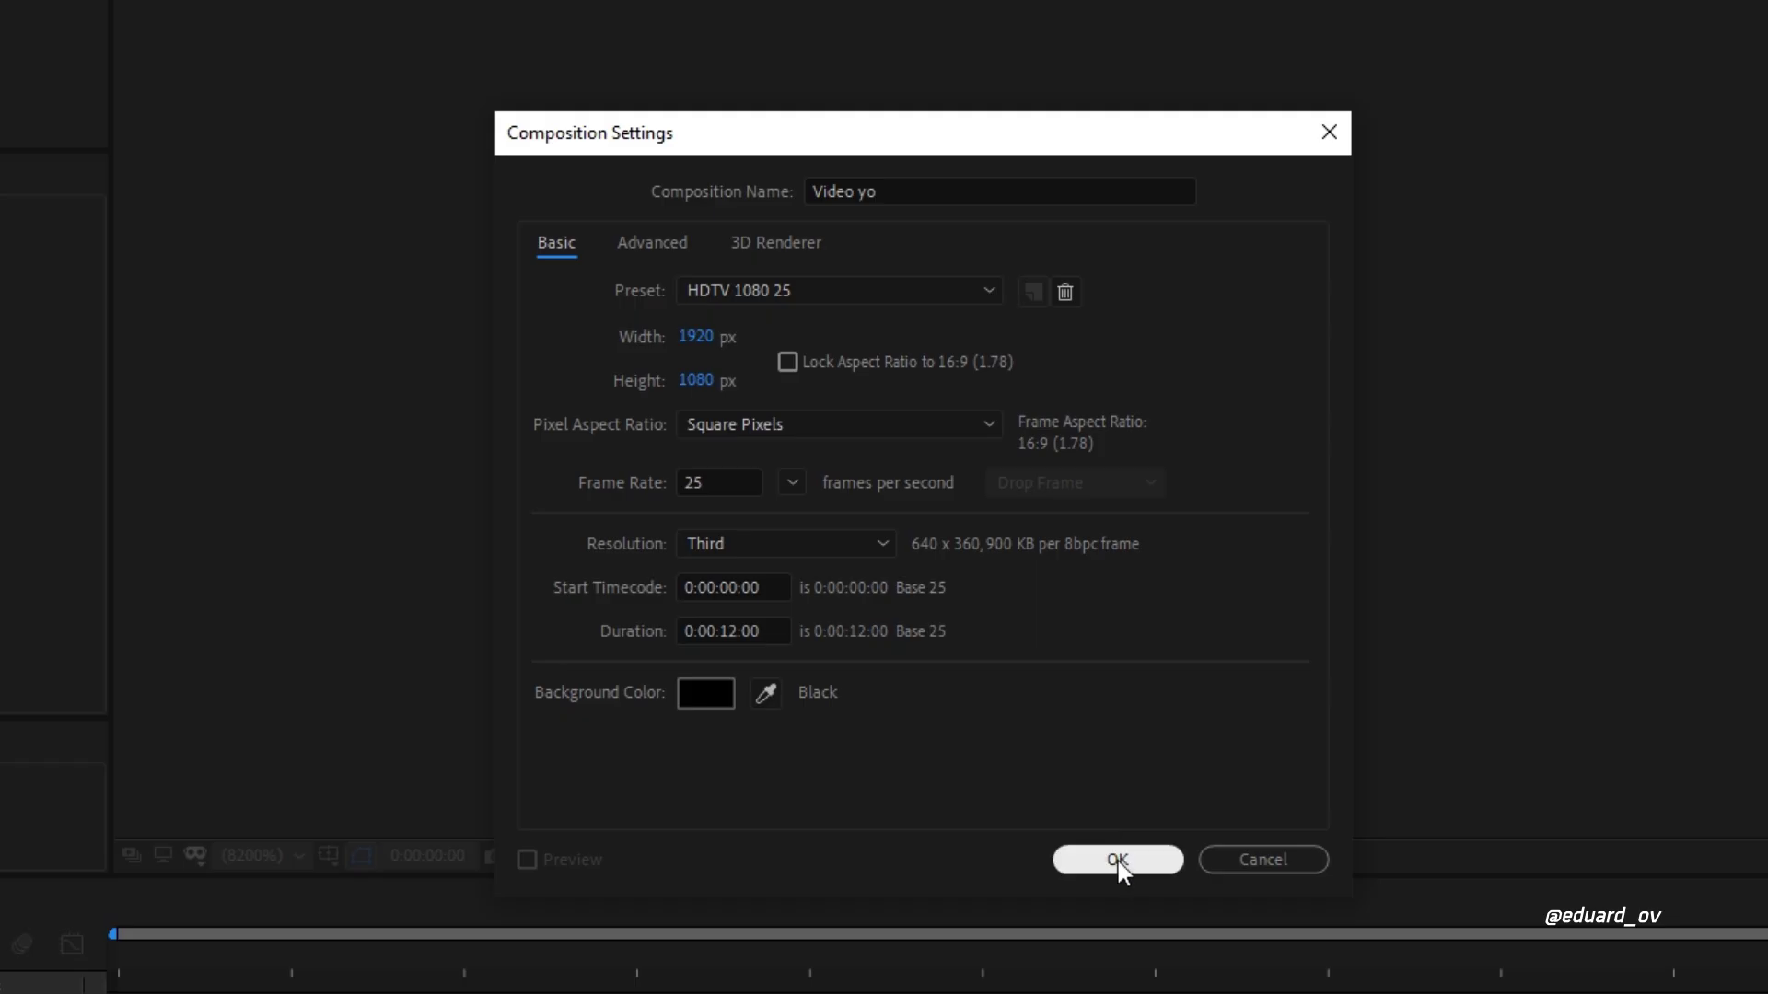
{"action": "left_click", "coordinate": [1117, 860]}
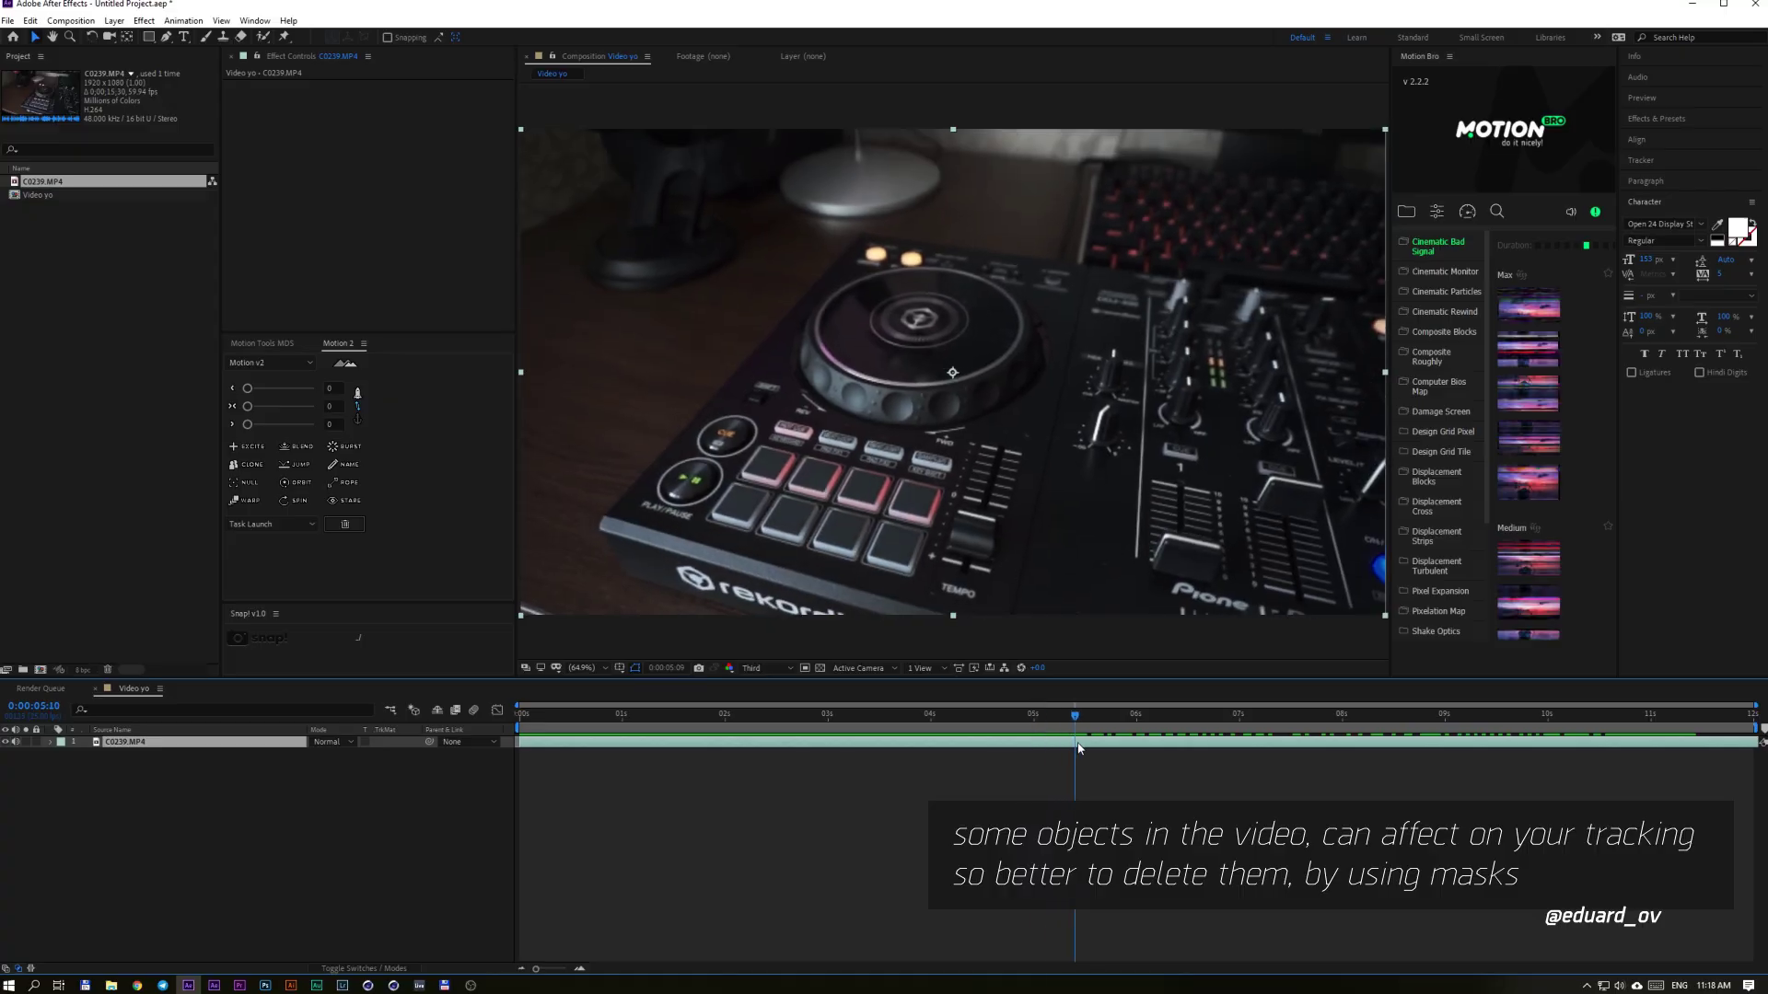
Step: Draw a closed pen mask around the hand on the C0239.MP4 layer at 0:00:00:22
{"action": "scroll", "coordinate": [608, 614], "scroll_direction": "down", "scroll_amount": 1}
{"action": "left_click", "coordinate": [607, 430]}
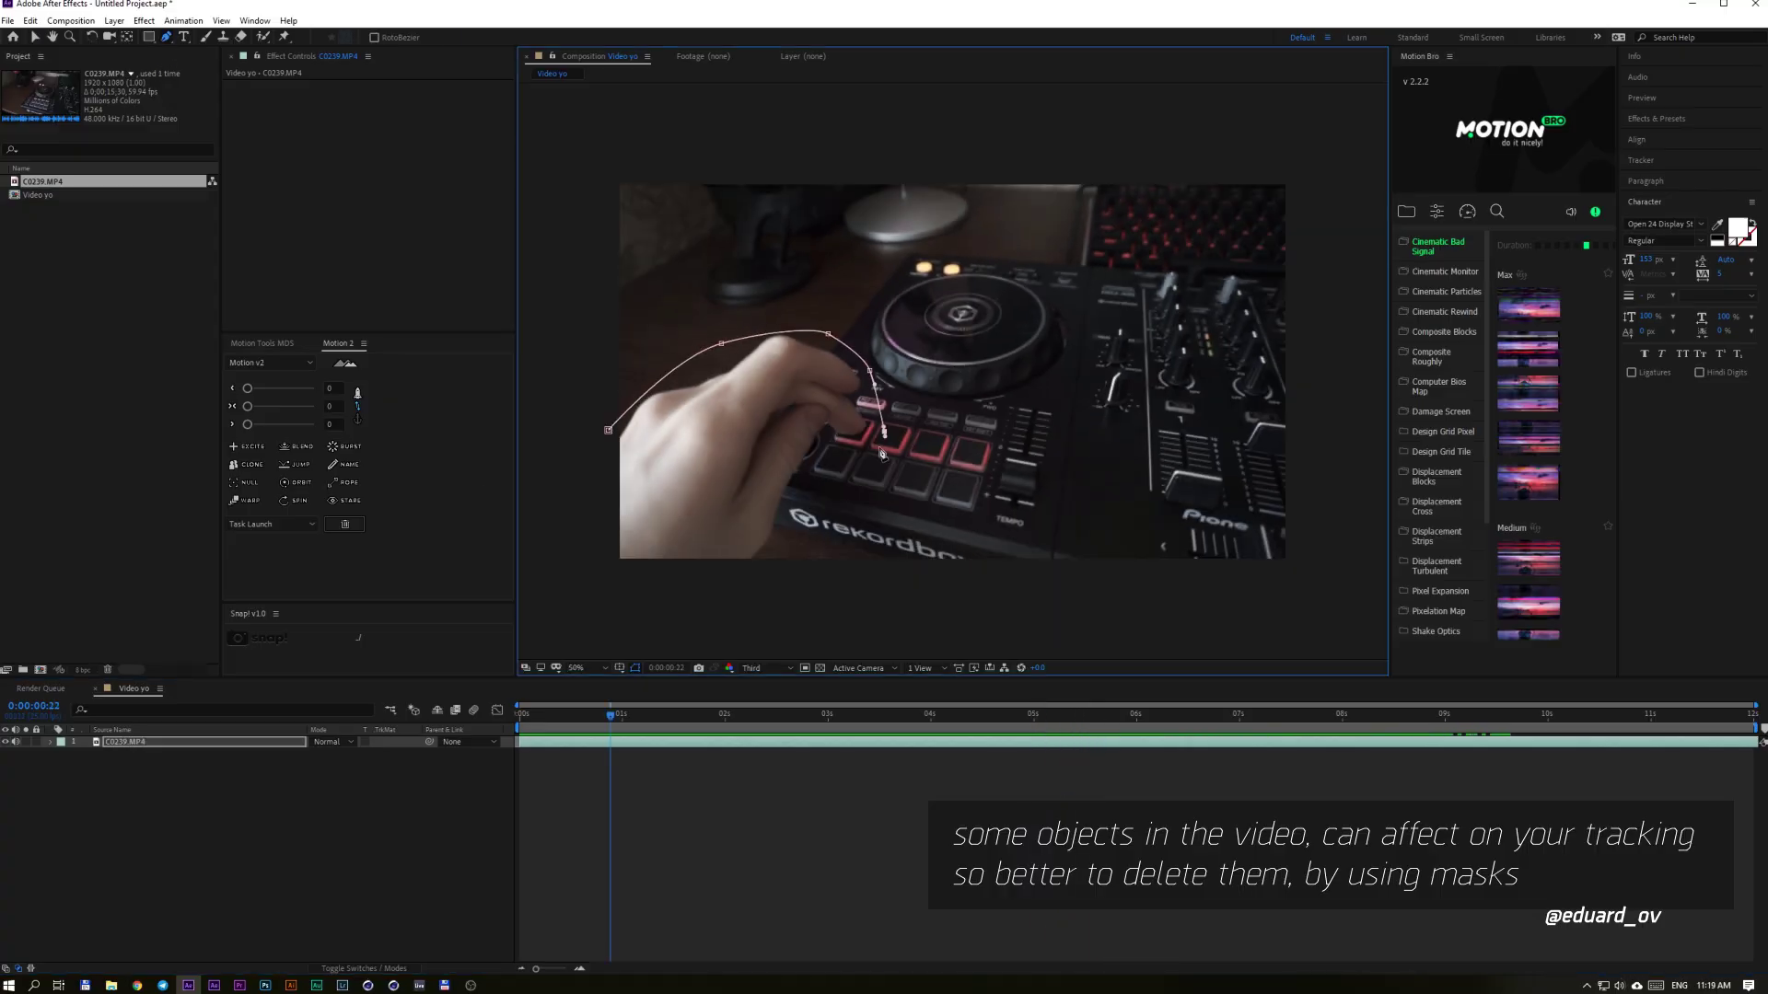
{"action": "left_click_drag", "start_coordinate": [854, 454], "coordinate": [838, 449]}
{"action": "left_click", "coordinate": [828, 445]}
{"action": "left_click", "coordinate": [812, 492]}
{"action": "left_click", "coordinate": [787, 547]}
{"action": "left_click", "coordinate": [767, 585]}
{"action": "left_click", "coordinate": [614, 571]}
{"action": "left_click", "coordinate": [608, 430]}
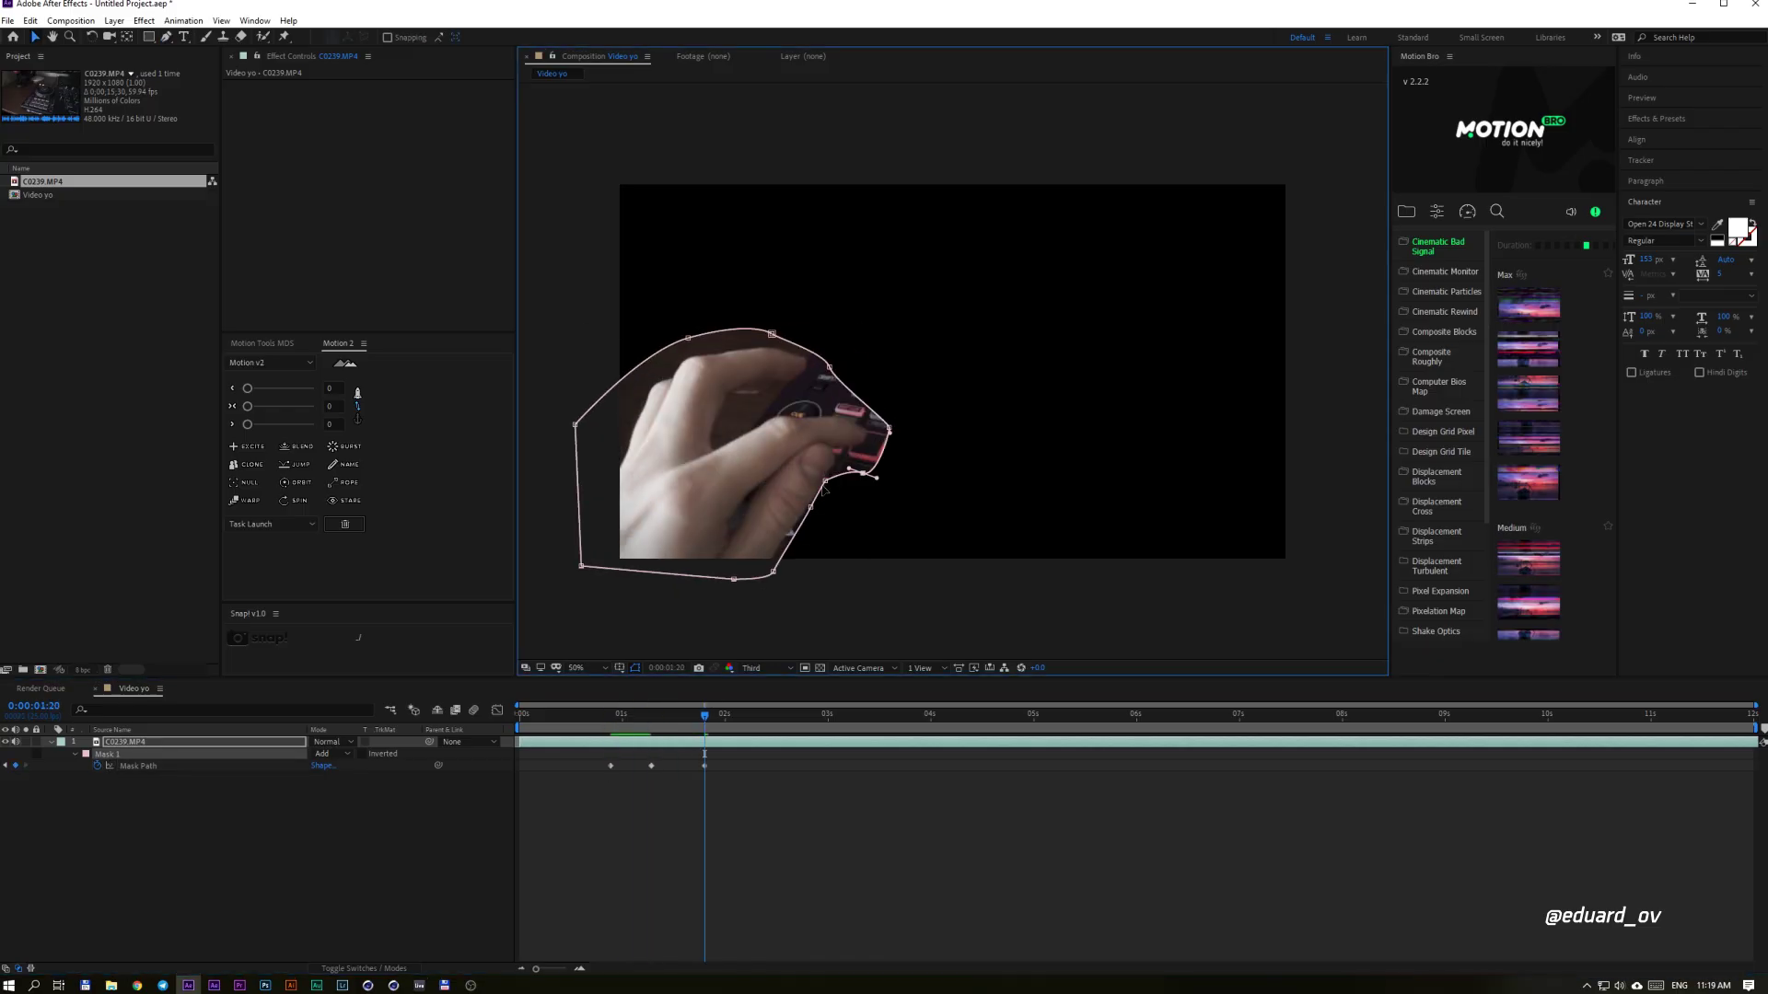
Step: Keyframe the mask path to follow the hand up to about five seconds, and invert the mask
{"action": "left_click_drag", "start_coordinate": [758, 716], "coordinate": [961, 723]}
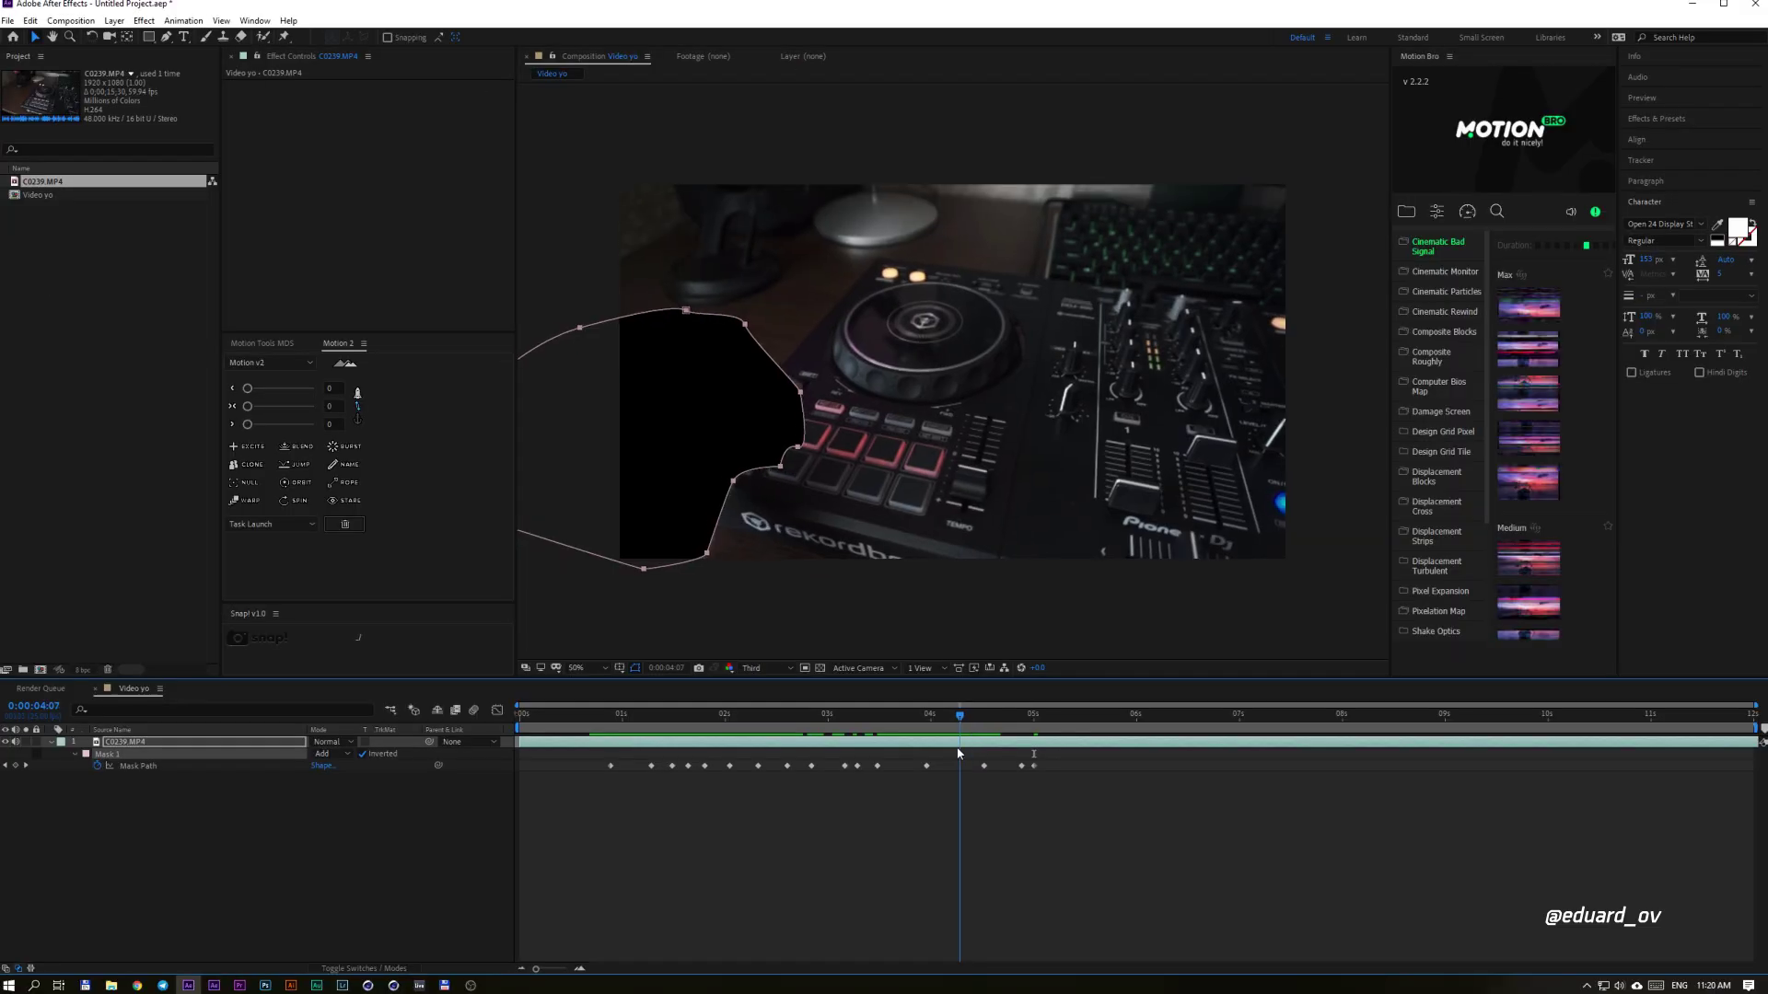
{"action": "left_click_drag", "start_coordinate": [958, 750], "coordinate": [609, 783]}
Step: Nest Video yo in a new composition named Tracking and apply 3D Camera Tracker to the layer segment starting at 0:00:00:21
{"action": "left_click_drag", "start_coordinate": [64, 194], "coordinate": [69, 587]}
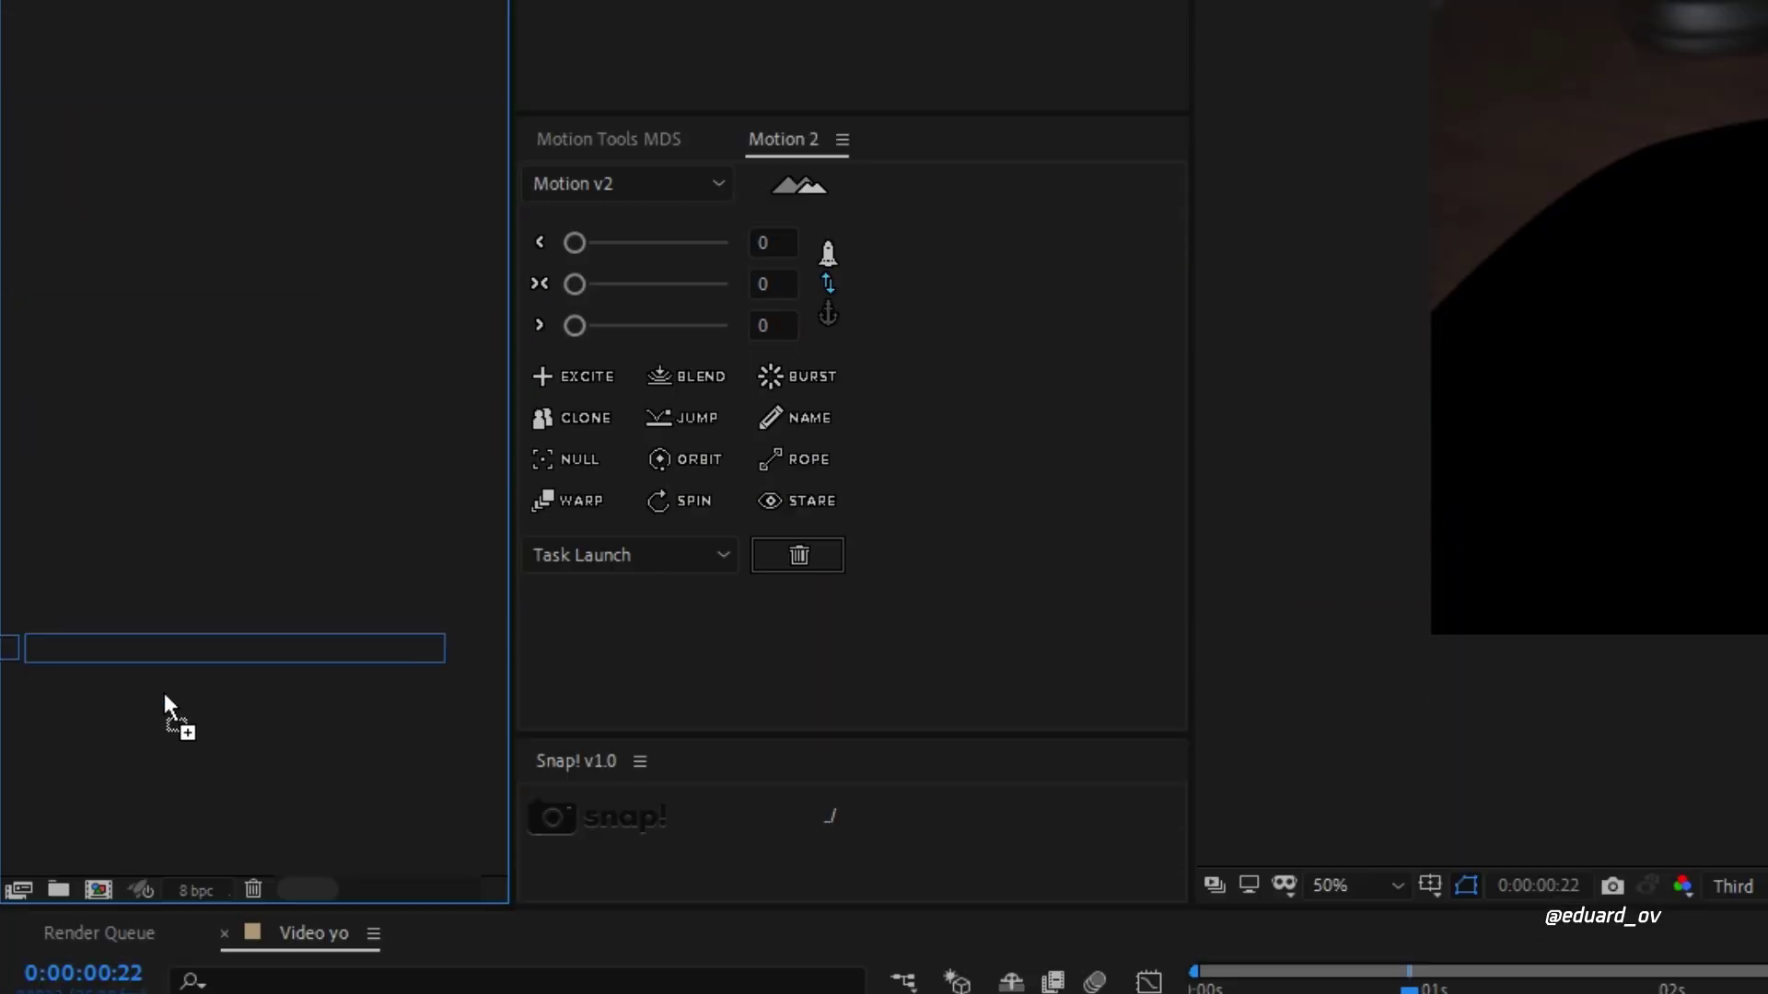
{"action": "left_click_drag", "start_coordinate": [164, 696], "coordinate": [99, 890]}
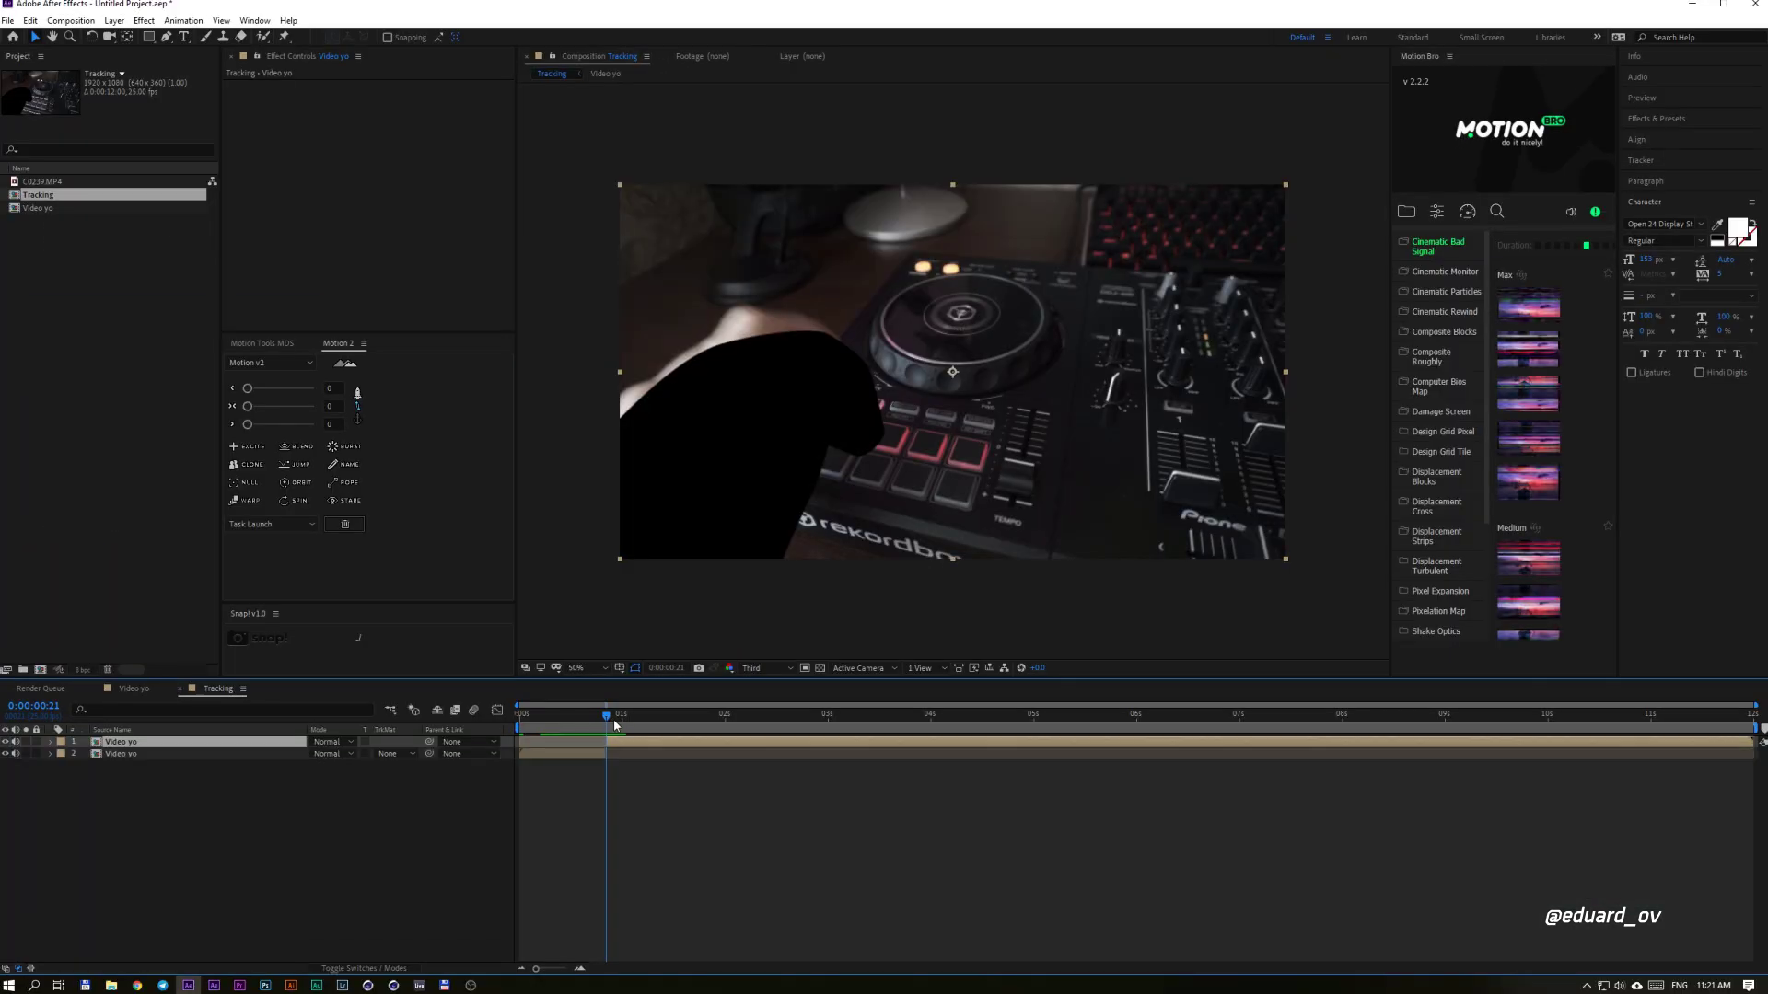
{"action": "left_click_drag", "start_coordinate": [615, 725], "coordinate": [1706, 751]}
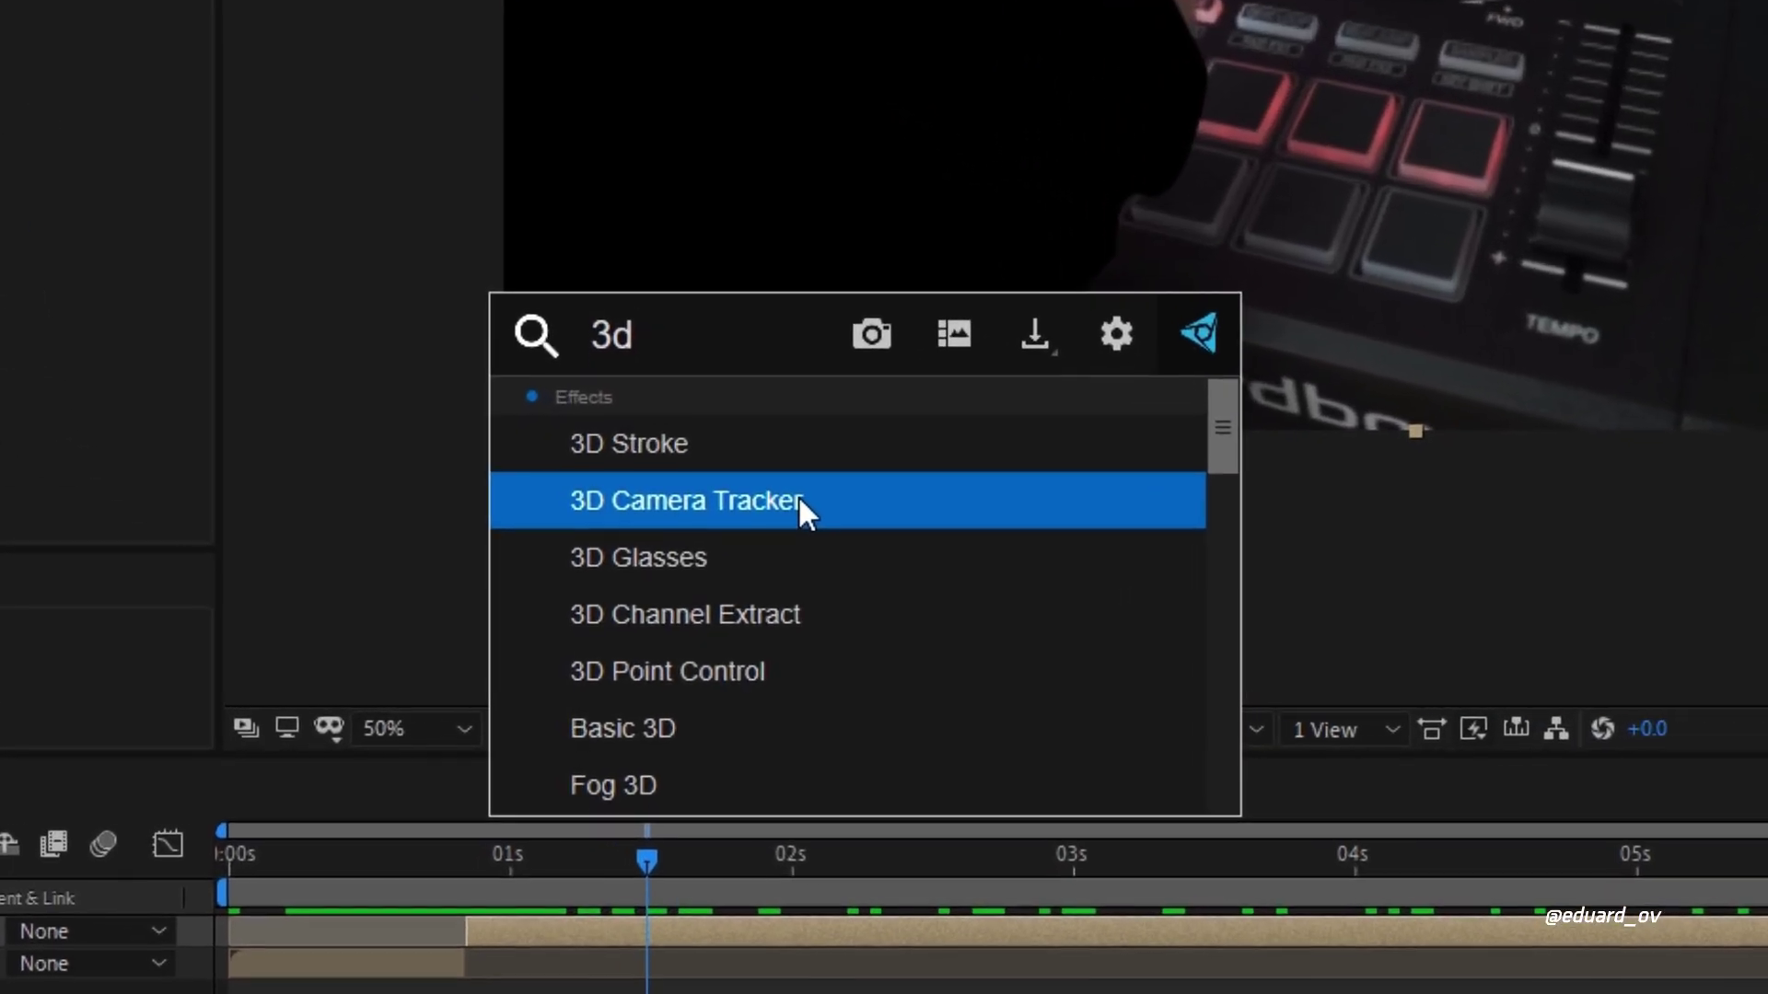
{"action": "left_click", "coordinate": [798, 495]}
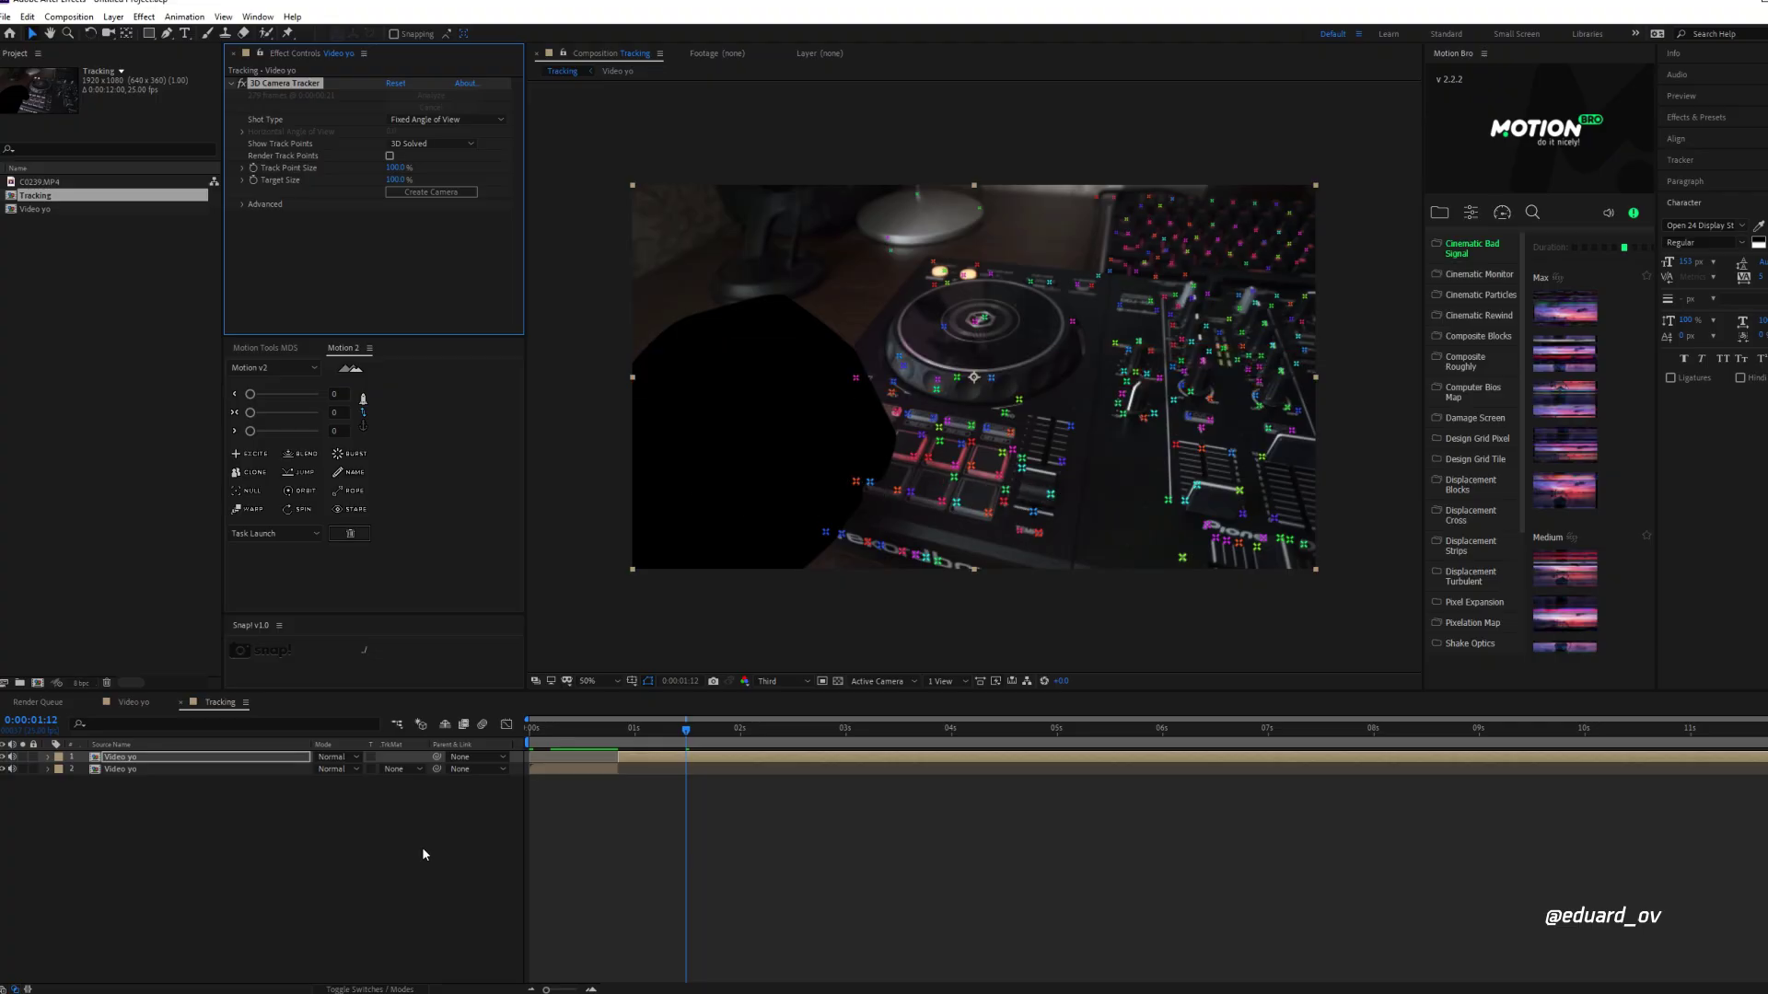
Step: Delete the hand mask from C0239.MP4 in the Video yo composition and return to the Tracking composition
{"action": "left_click", "coordinate": [422, 848]}
{"action": "key", "text": "u"}
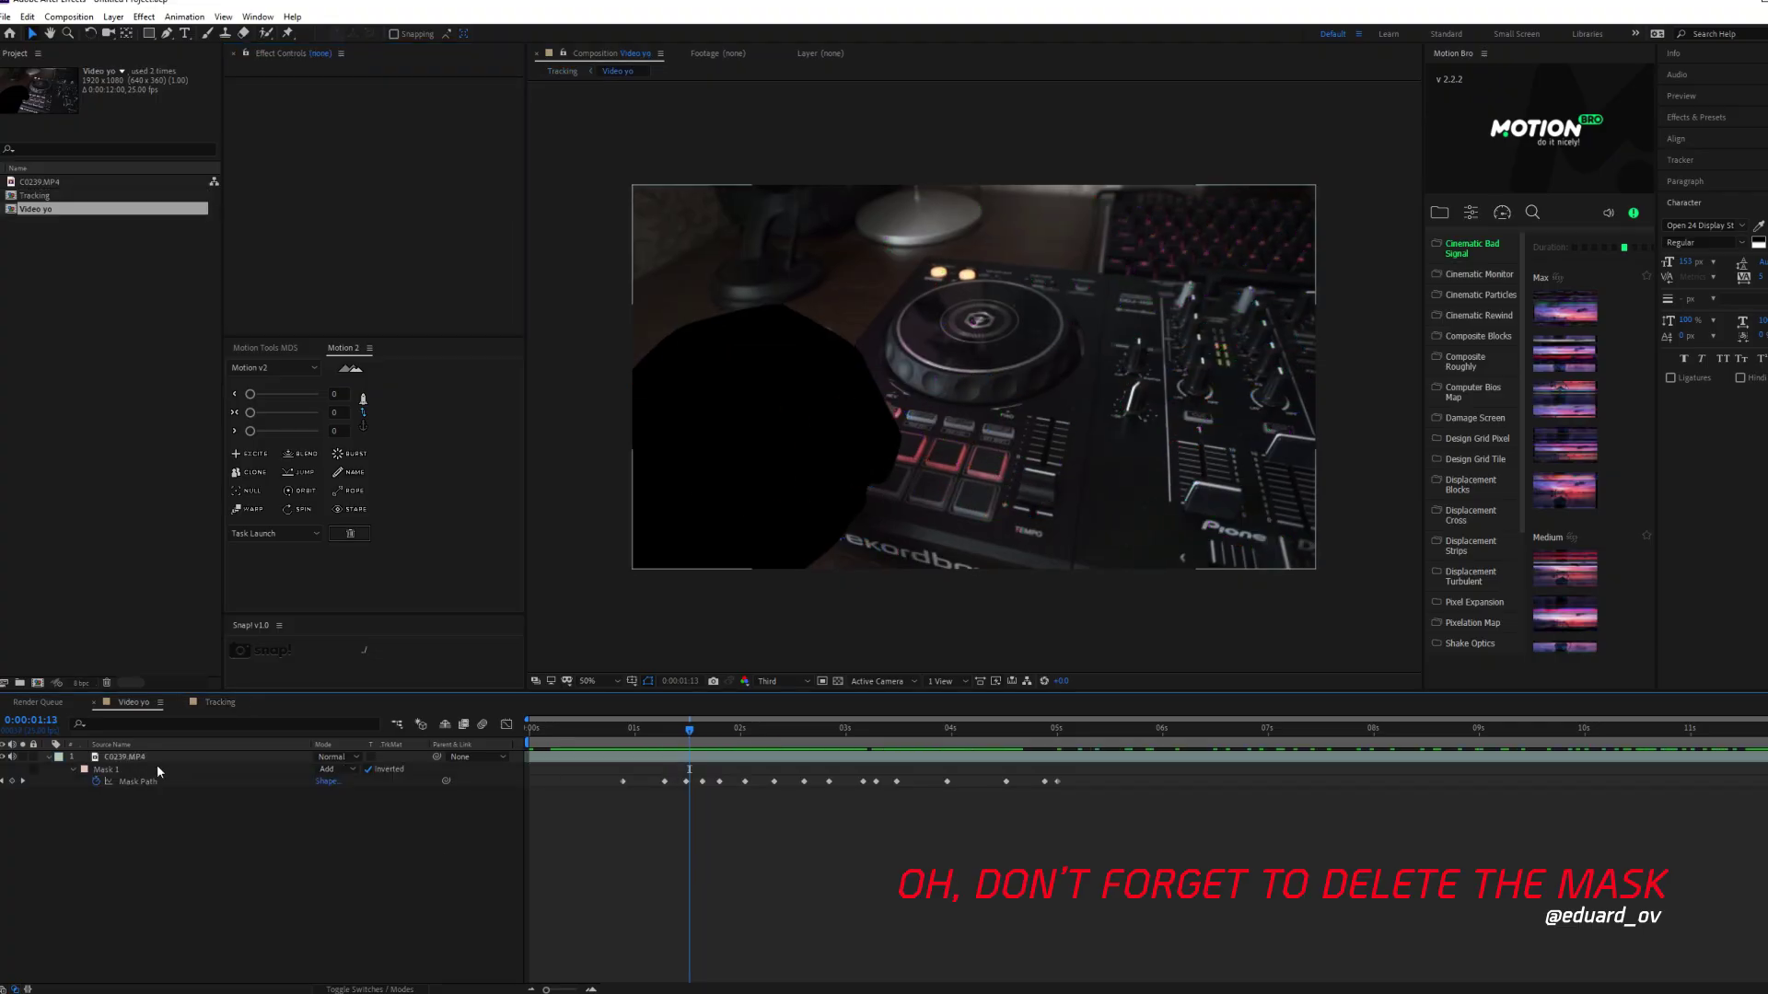
{"action": "left_click", "coordinate": [149, 769]}
{"action": "key", "text": "Delete"}
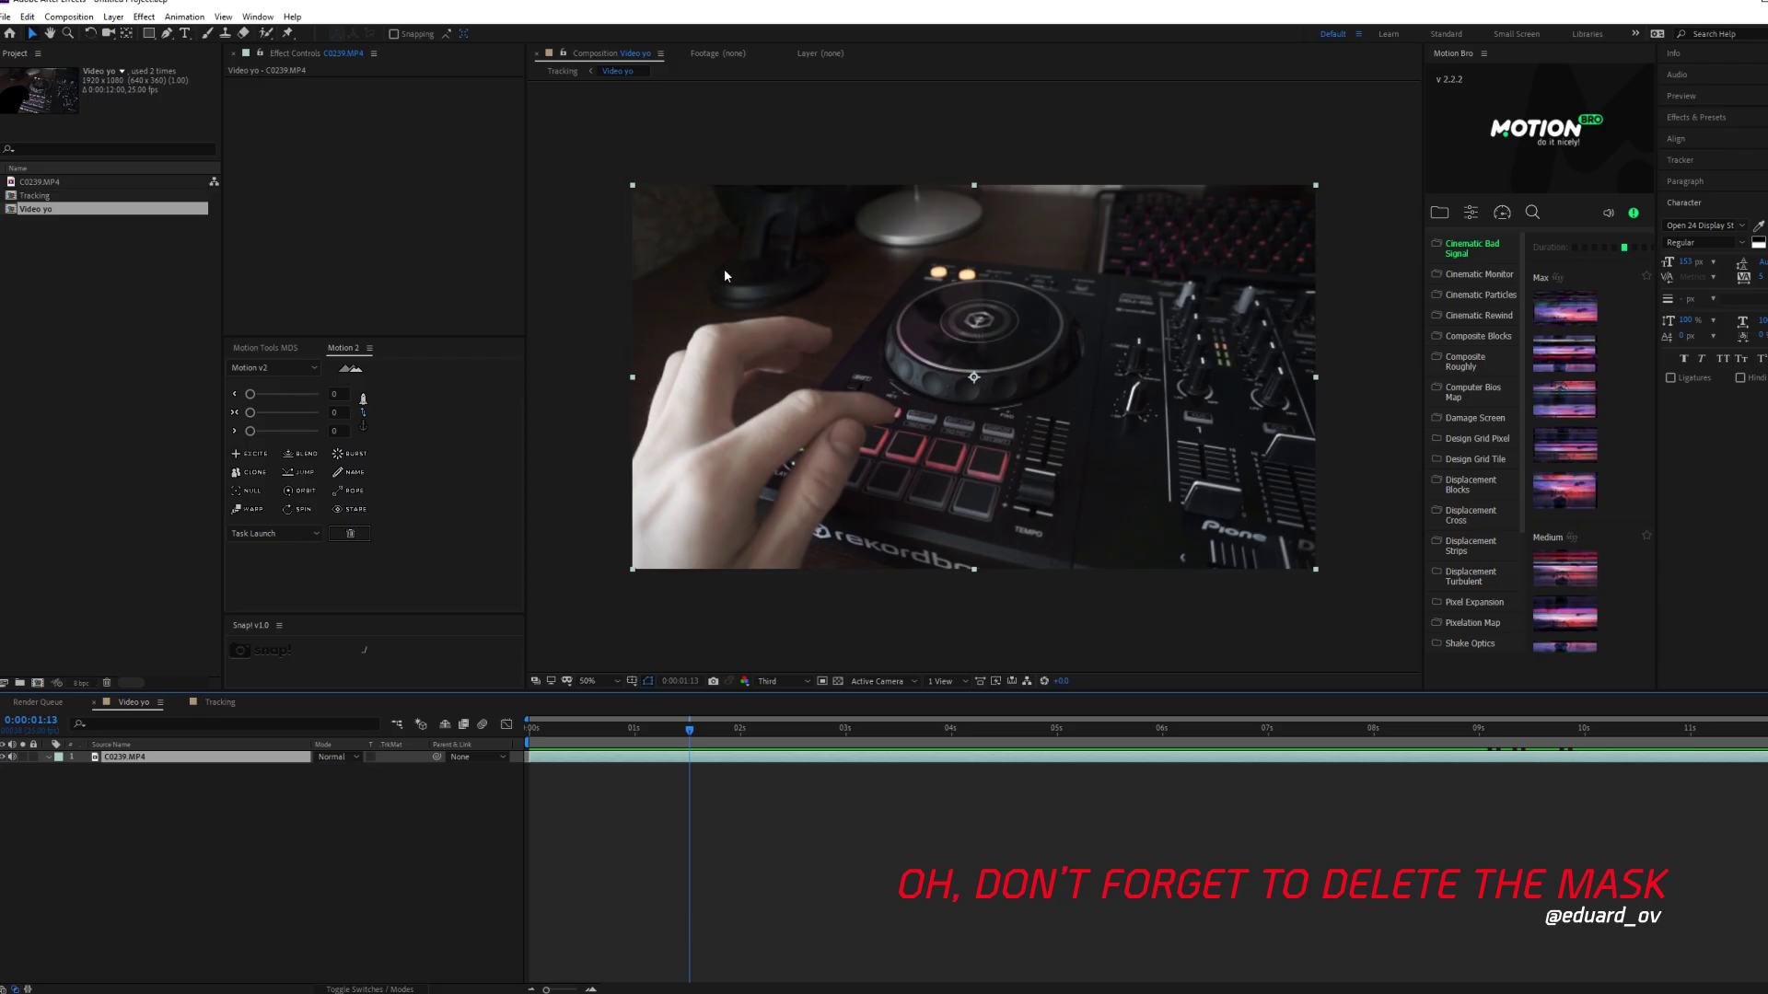
{"action": "left_click", "coordinate": [551, 74]}
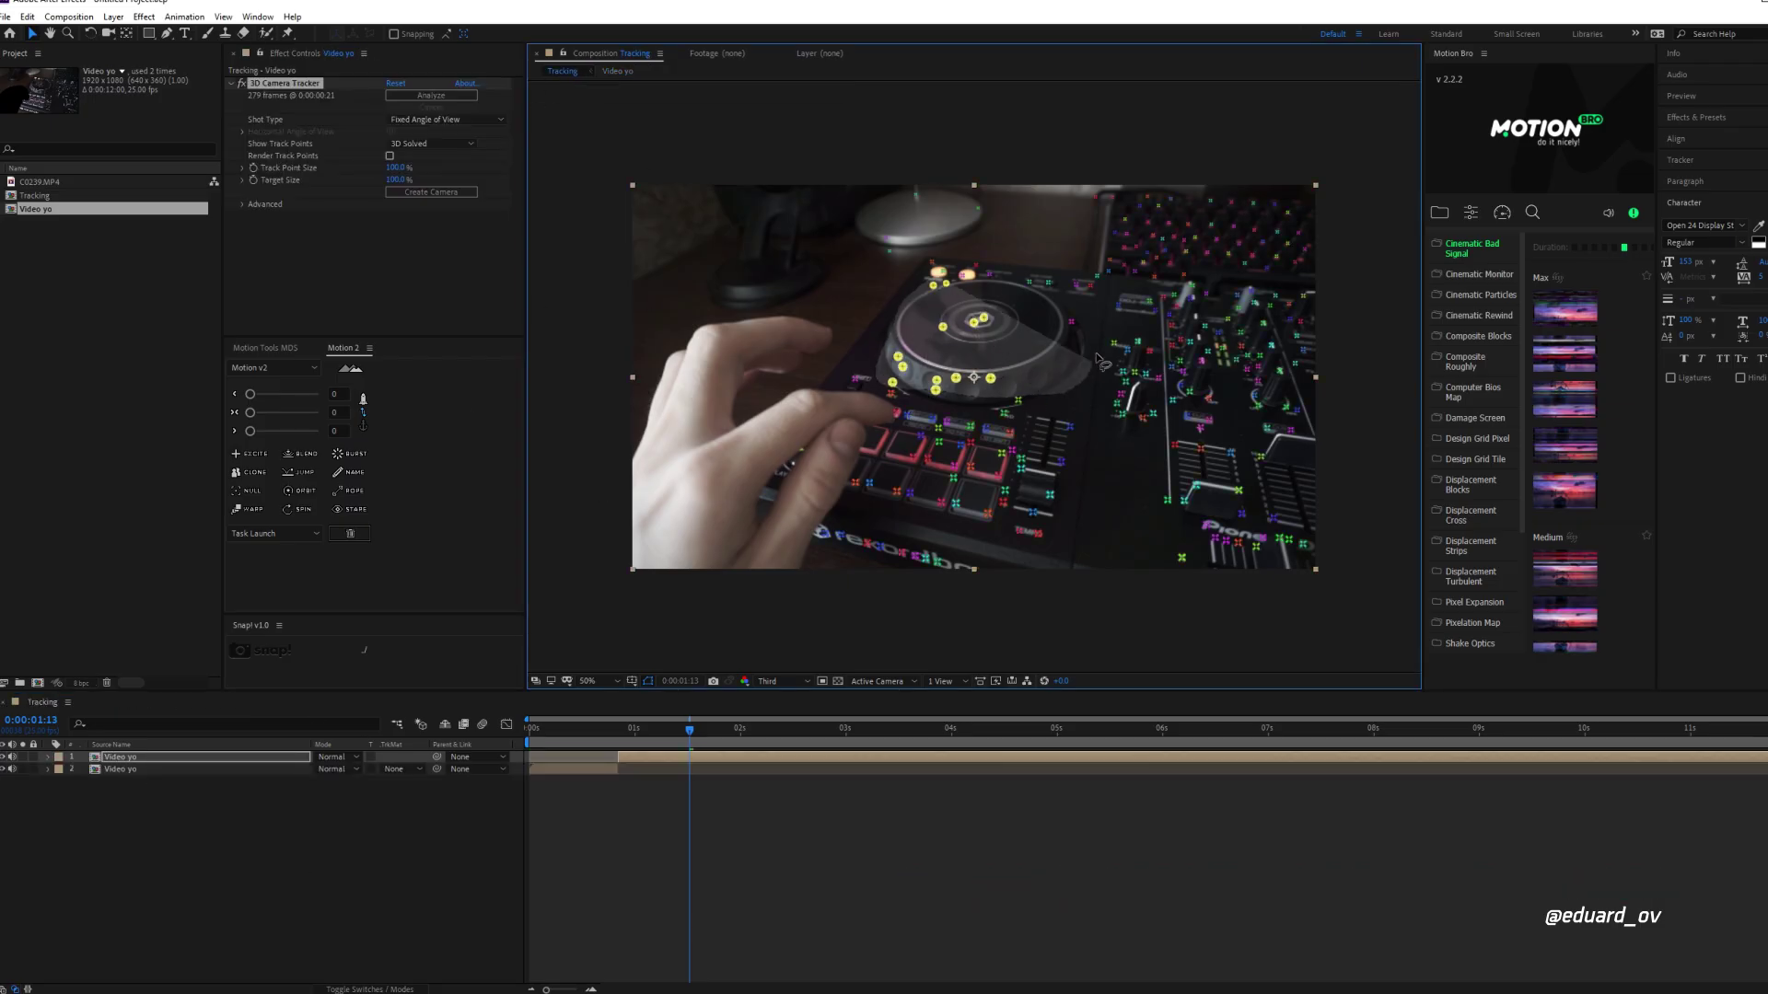
Step: Create a track solid and camera from the track points on the jog wheel, and check how the solid follows the footage
{"action": "right_click", "coordinate": [998, 326]}
{"action": "left_click", "coordinate": [1025, 354]}
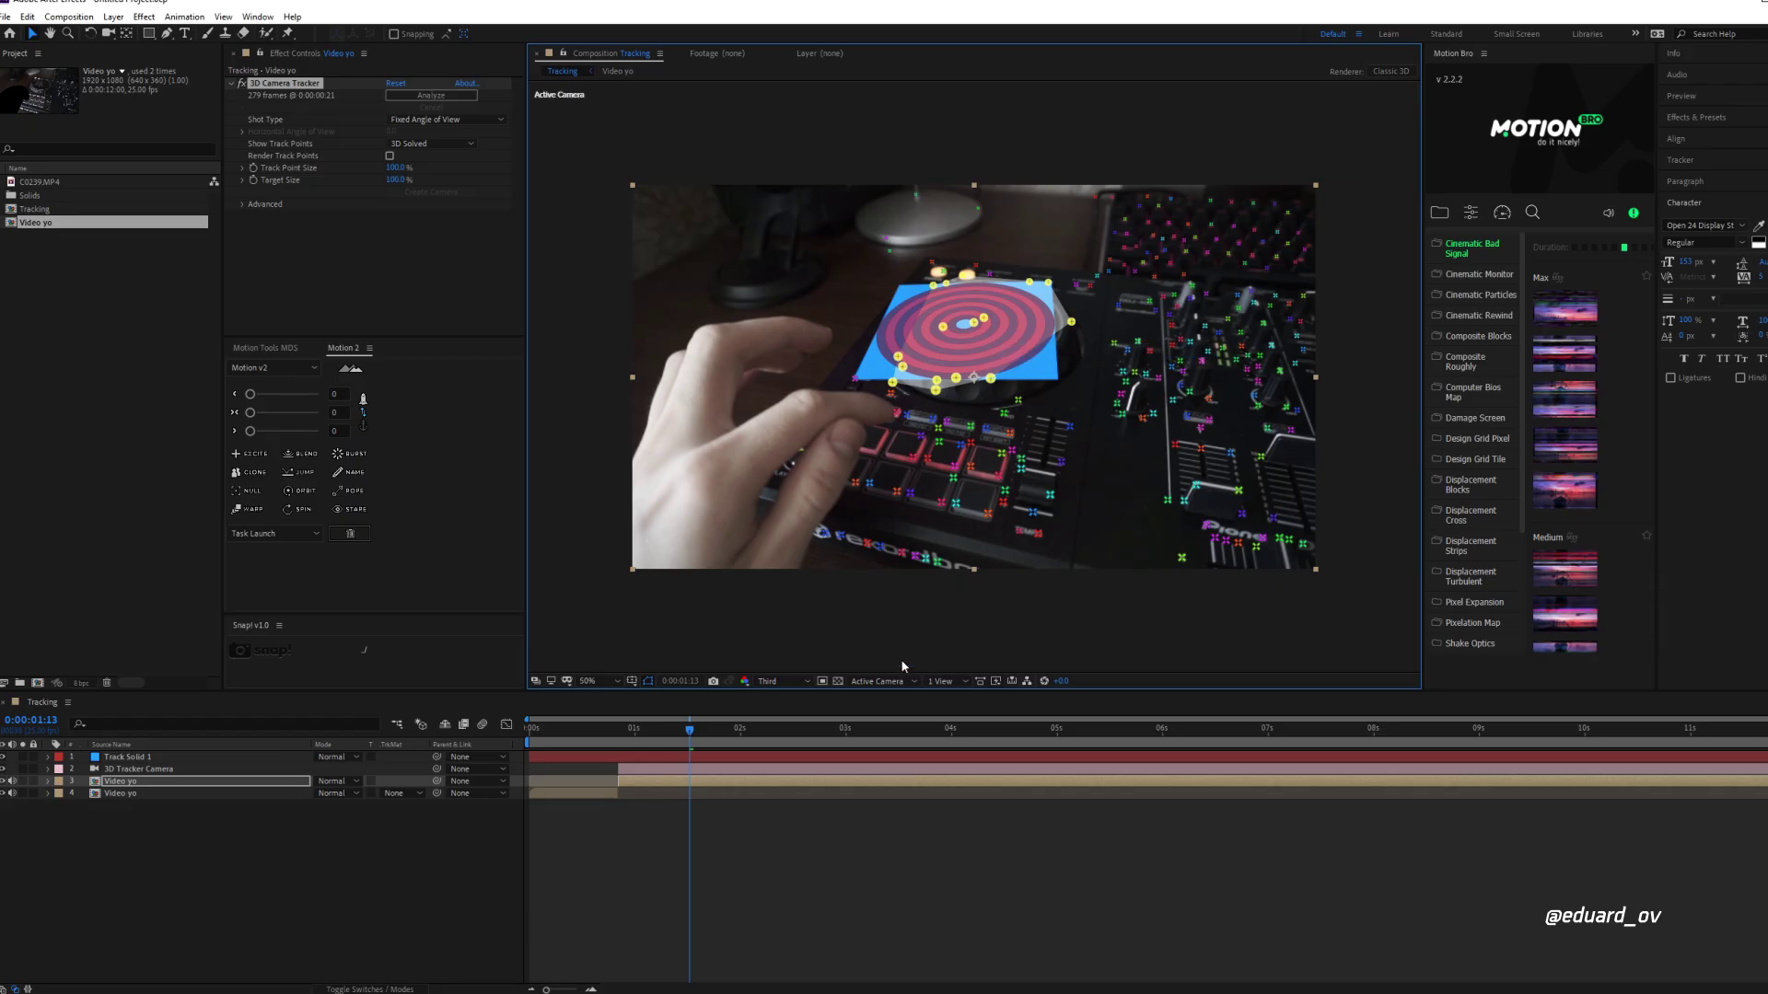
{"action": "left_click", "coordinate": [711, 848]}
{"action": "left_click_drag", "start_coordinate": [697, 738], "coordinate": [848, 749]}
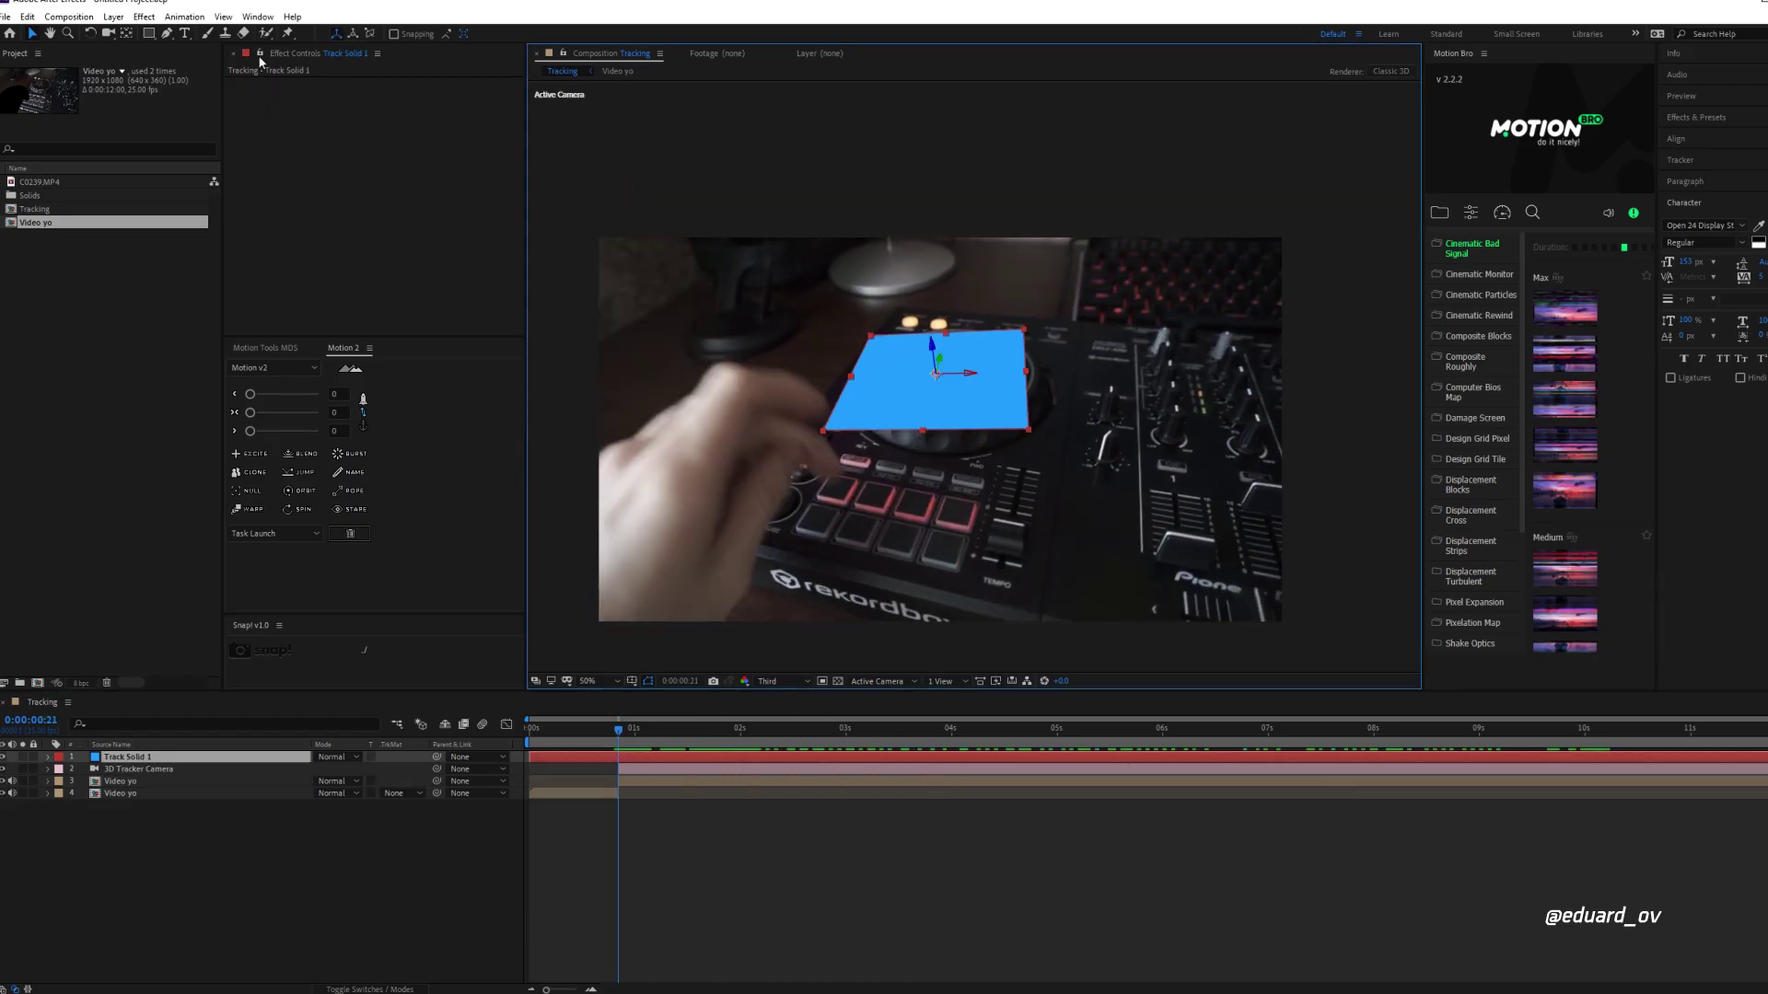
Step: Mask the track solid with an ellipse that fills the whole solid
{"action": "left_click", "coordinate": [150, 34]}
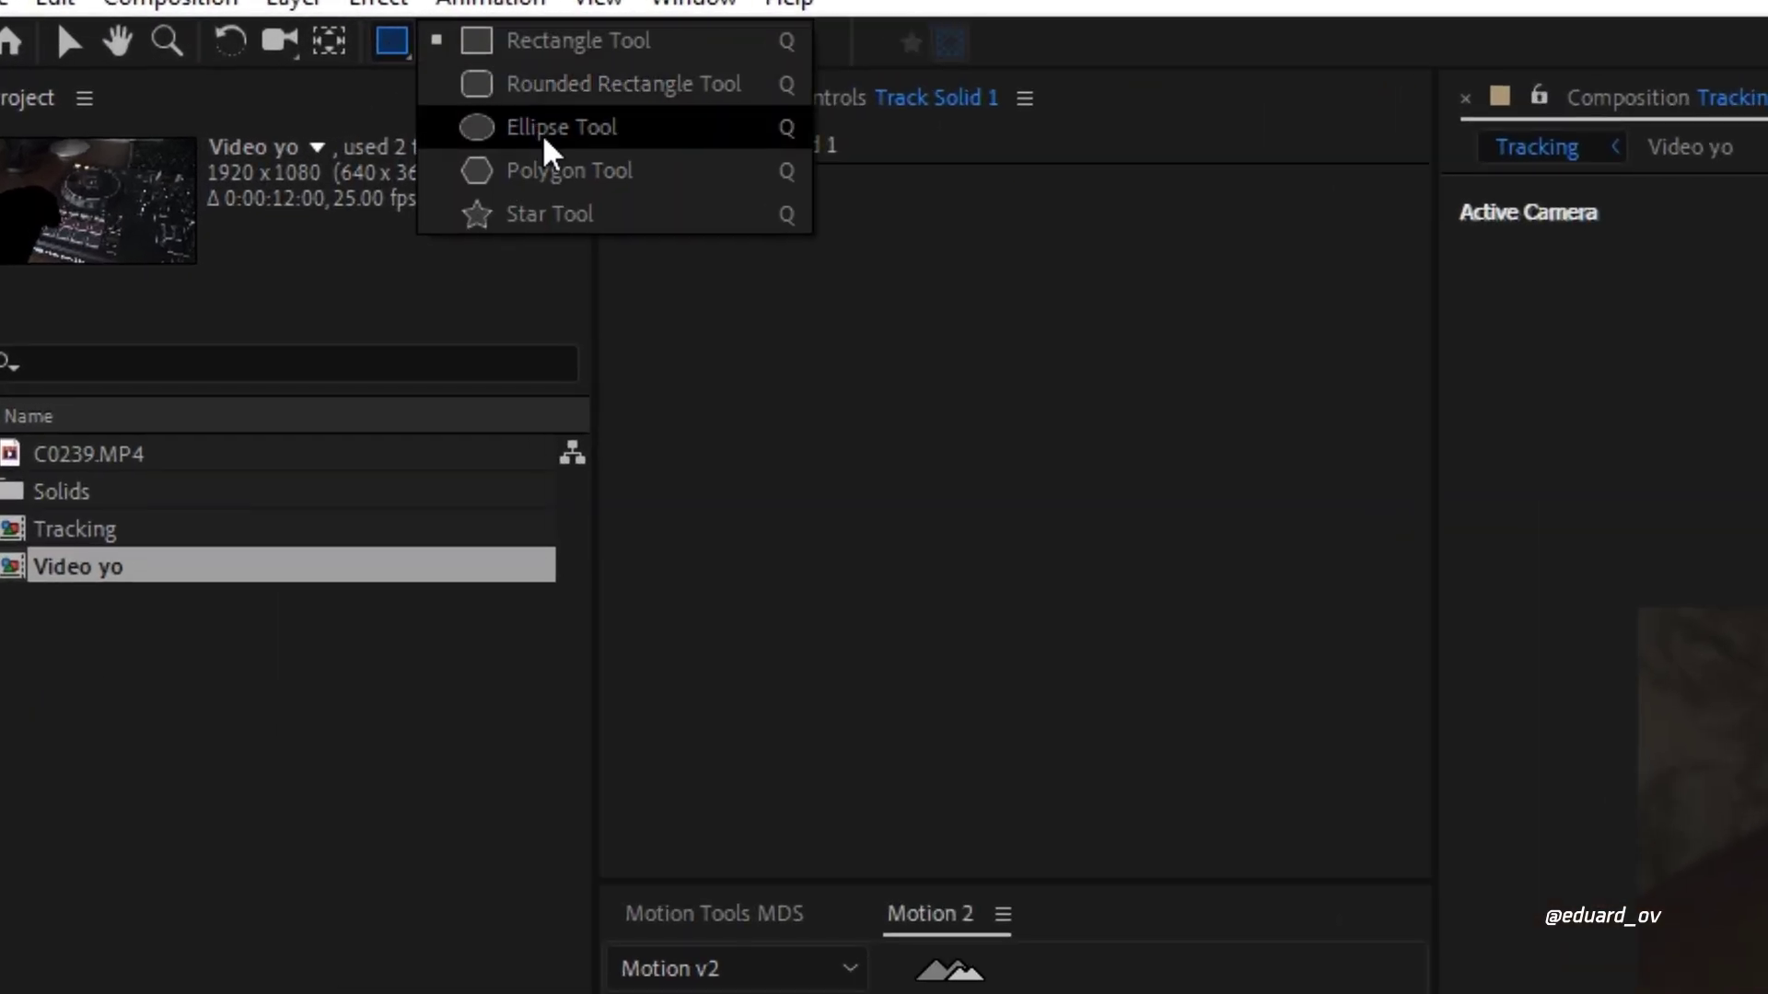
{"action": "left_click", "coordinate": [203, 65]}
{"action": "double_click", "coordinate": [357, 37]}
{"action": "key", "text": "v"}
{"action": "scroll", "coordinate": [1017, 356], "scroll_direction": "up", "scroll_amount": 1}
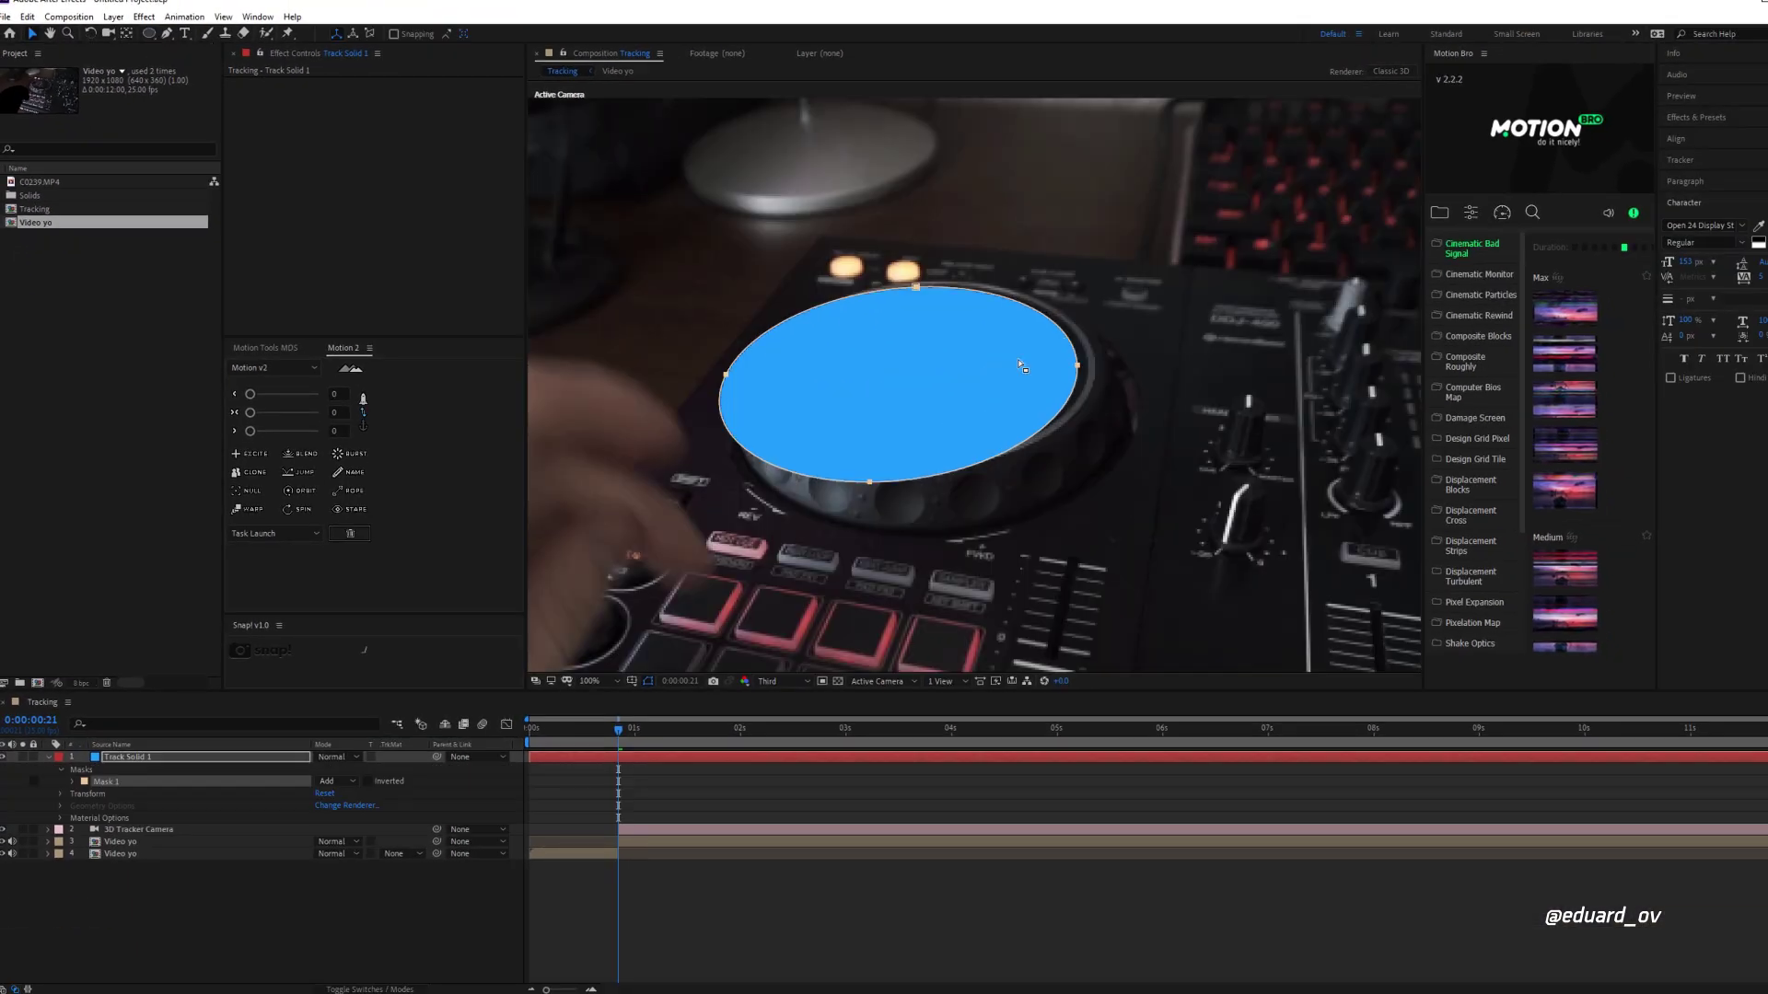
Step: Adjust the track solid's rotation, position and scale to match the jog wheel, and preview the tracking
{"action": "left_click_drag", "start_coordinate": [347, 794], "coordinate": [341, 794]}
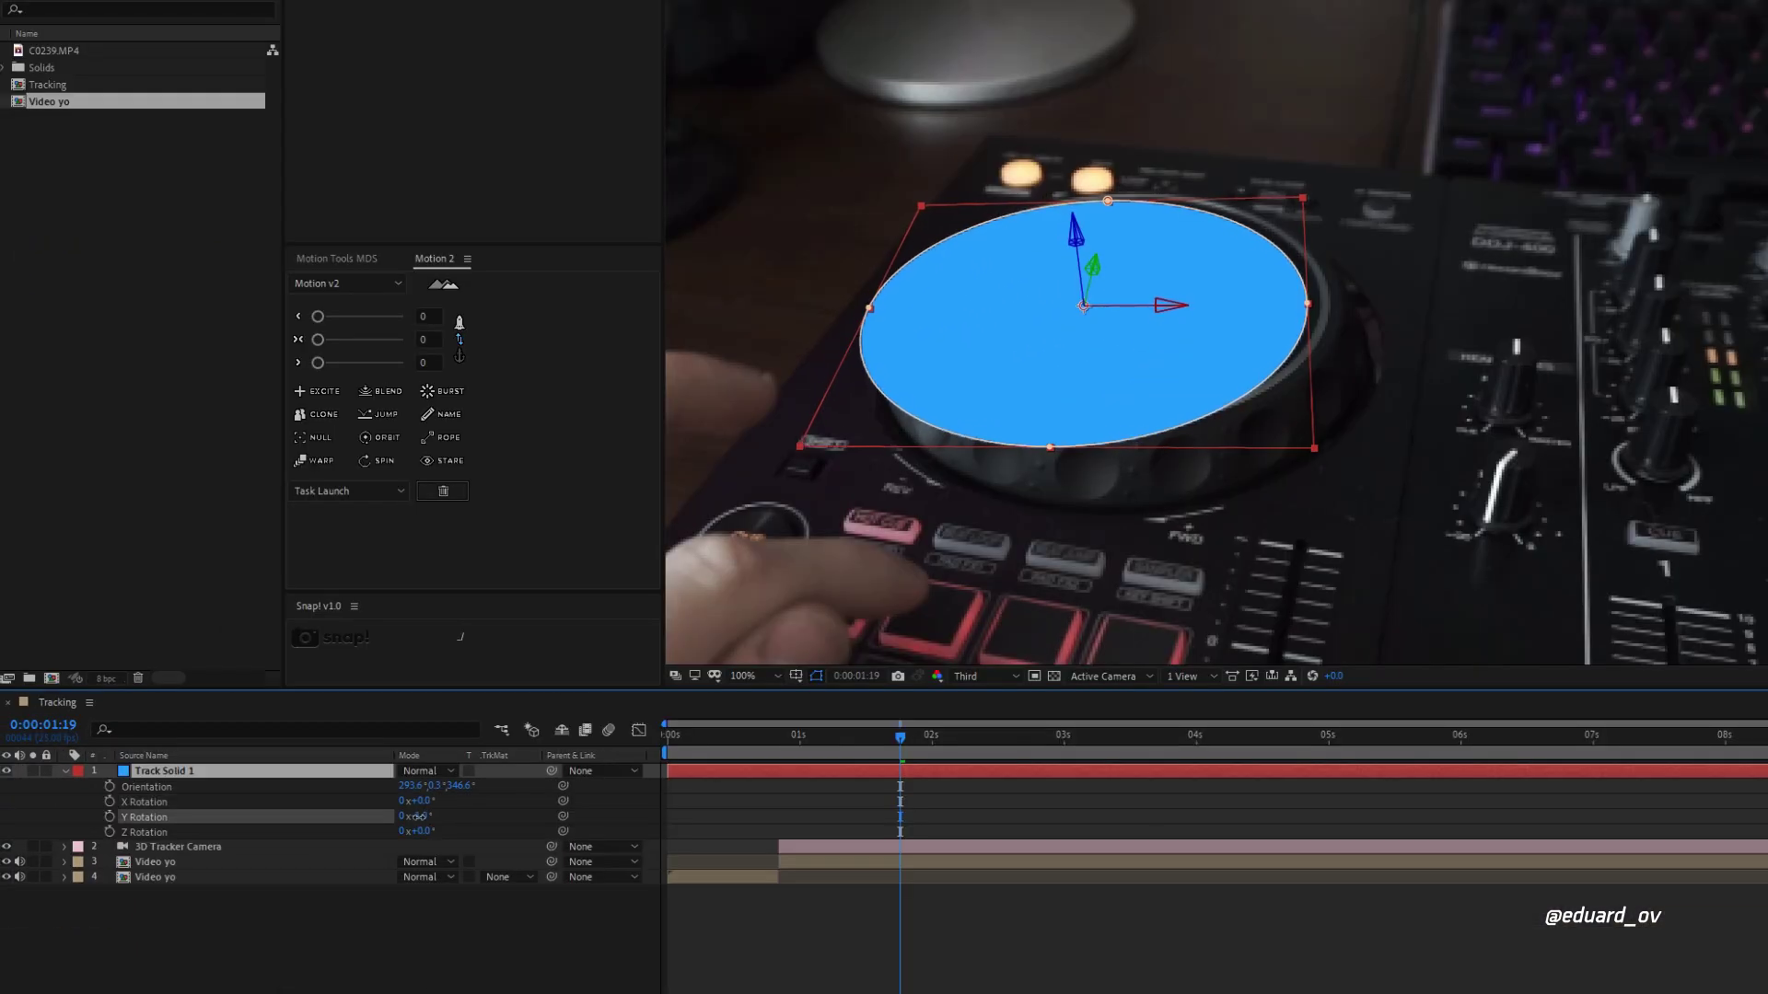
{"action": "left_click_drag", "start_coordinate": [907, 406], "coordinate": [927, 400]}
{"action": "key", "text": "s"}
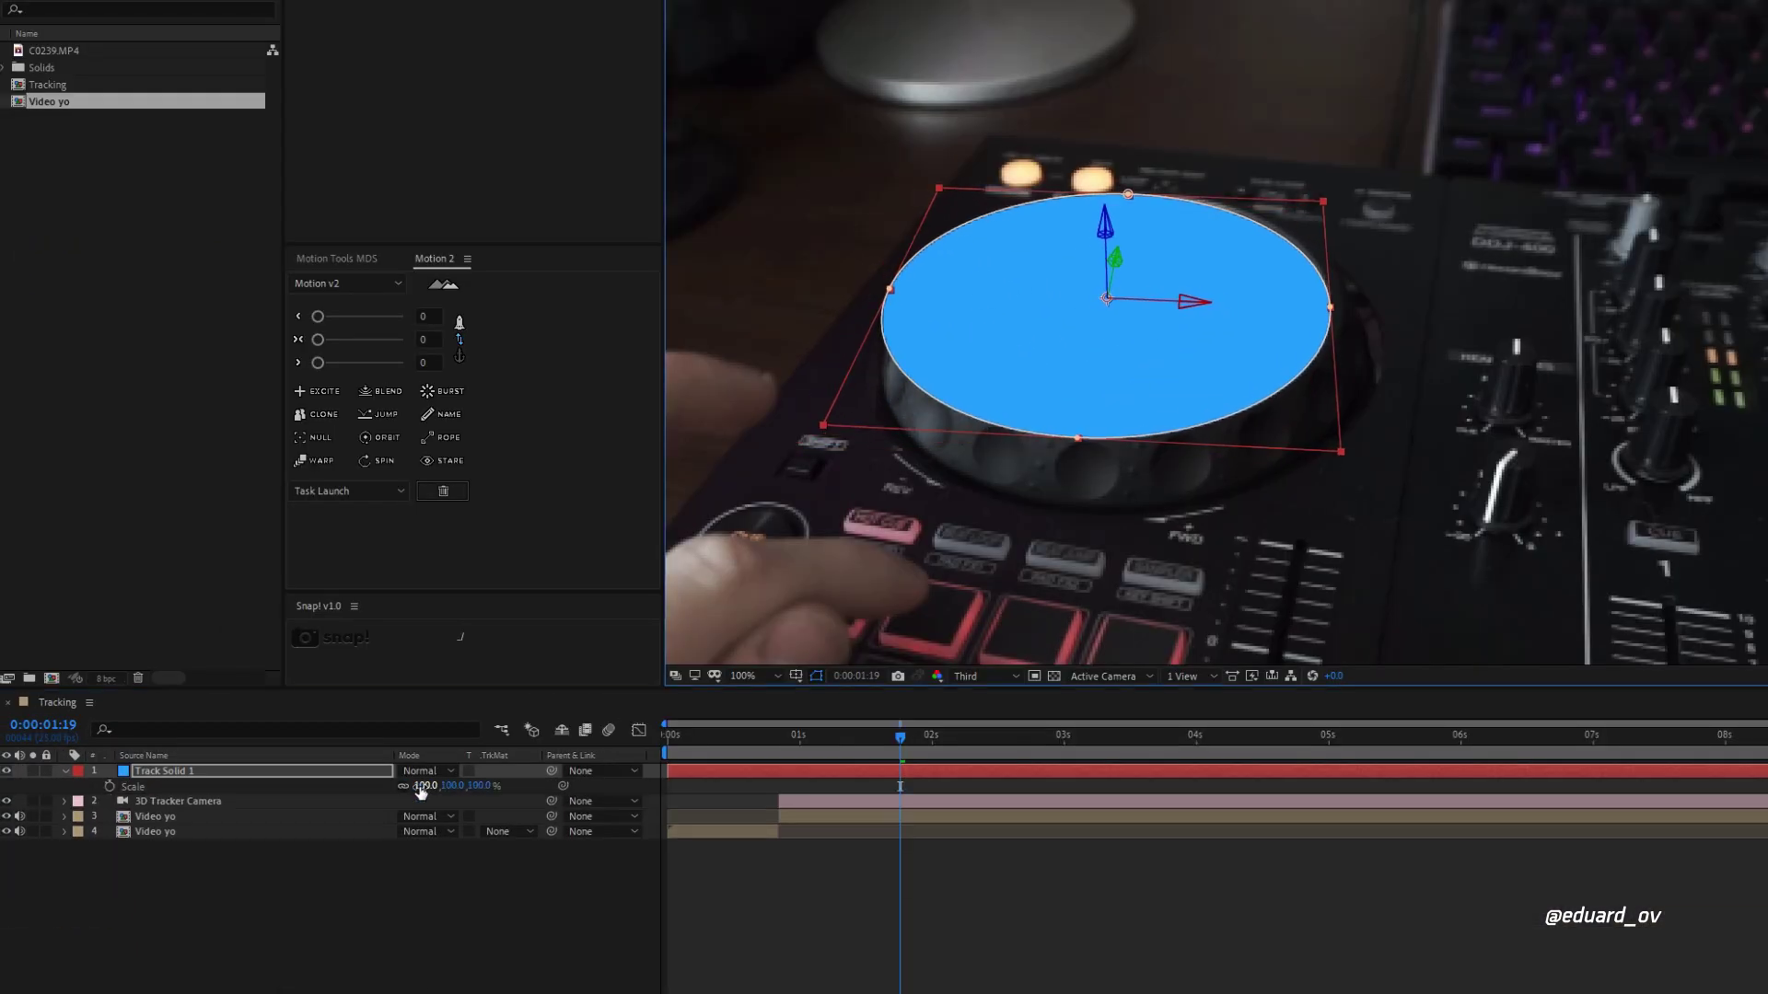
{"action": "left_click_drag", "start_coordinate": [339, 769], "coordinate": [330, 769]}
{"action": "scroll", "coordinate": [647, 229], "scroll_direction": "up", "scroll_amount": 4}
{"action": "scroll", "coordinate": [816, 112], "scroll_direction": "down", "scroll_amount": 4}
{"action": "left_click_drag", "start_coordinate": [900, 737], "coordinate": [788, 754]}
{"action": "key", "text": "space"}
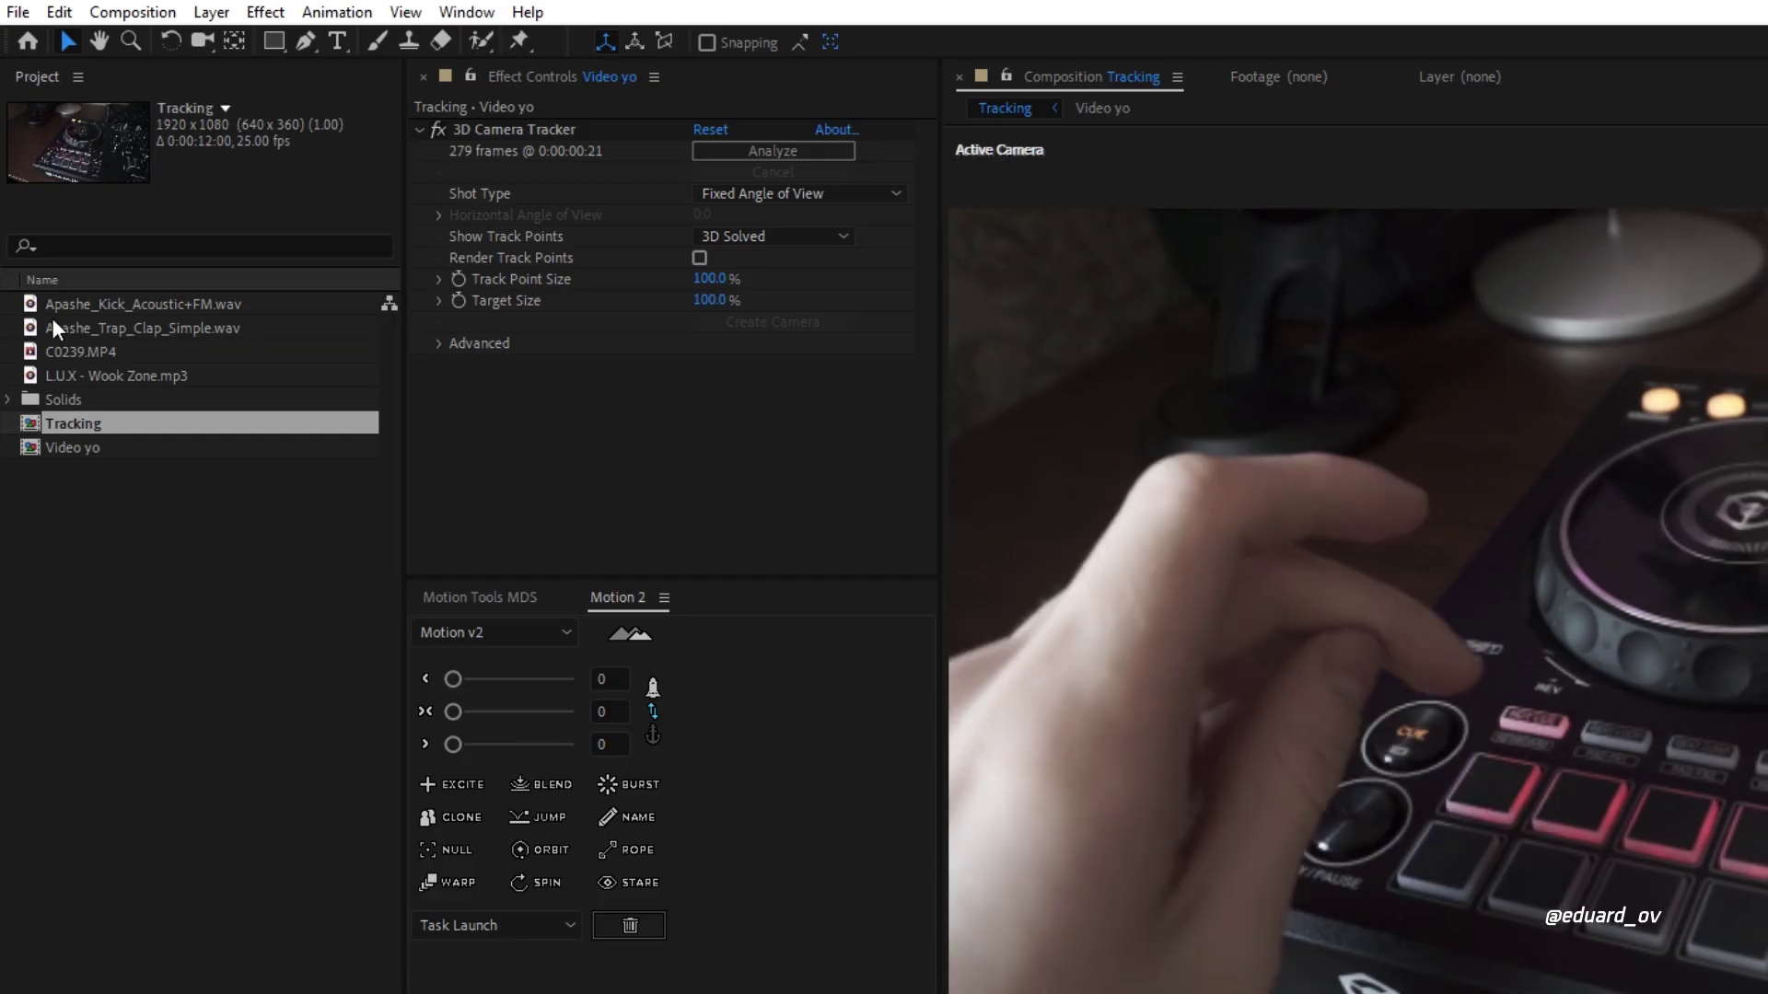
Step: Place the Apashe_Kick_Acoustic+FM and Apashe_Trap_Clap_Simple samples in the timeline, duplicating and aligning them with the finger taps on the pads
{"action": "left_click", "coordinate": [153, 329]}
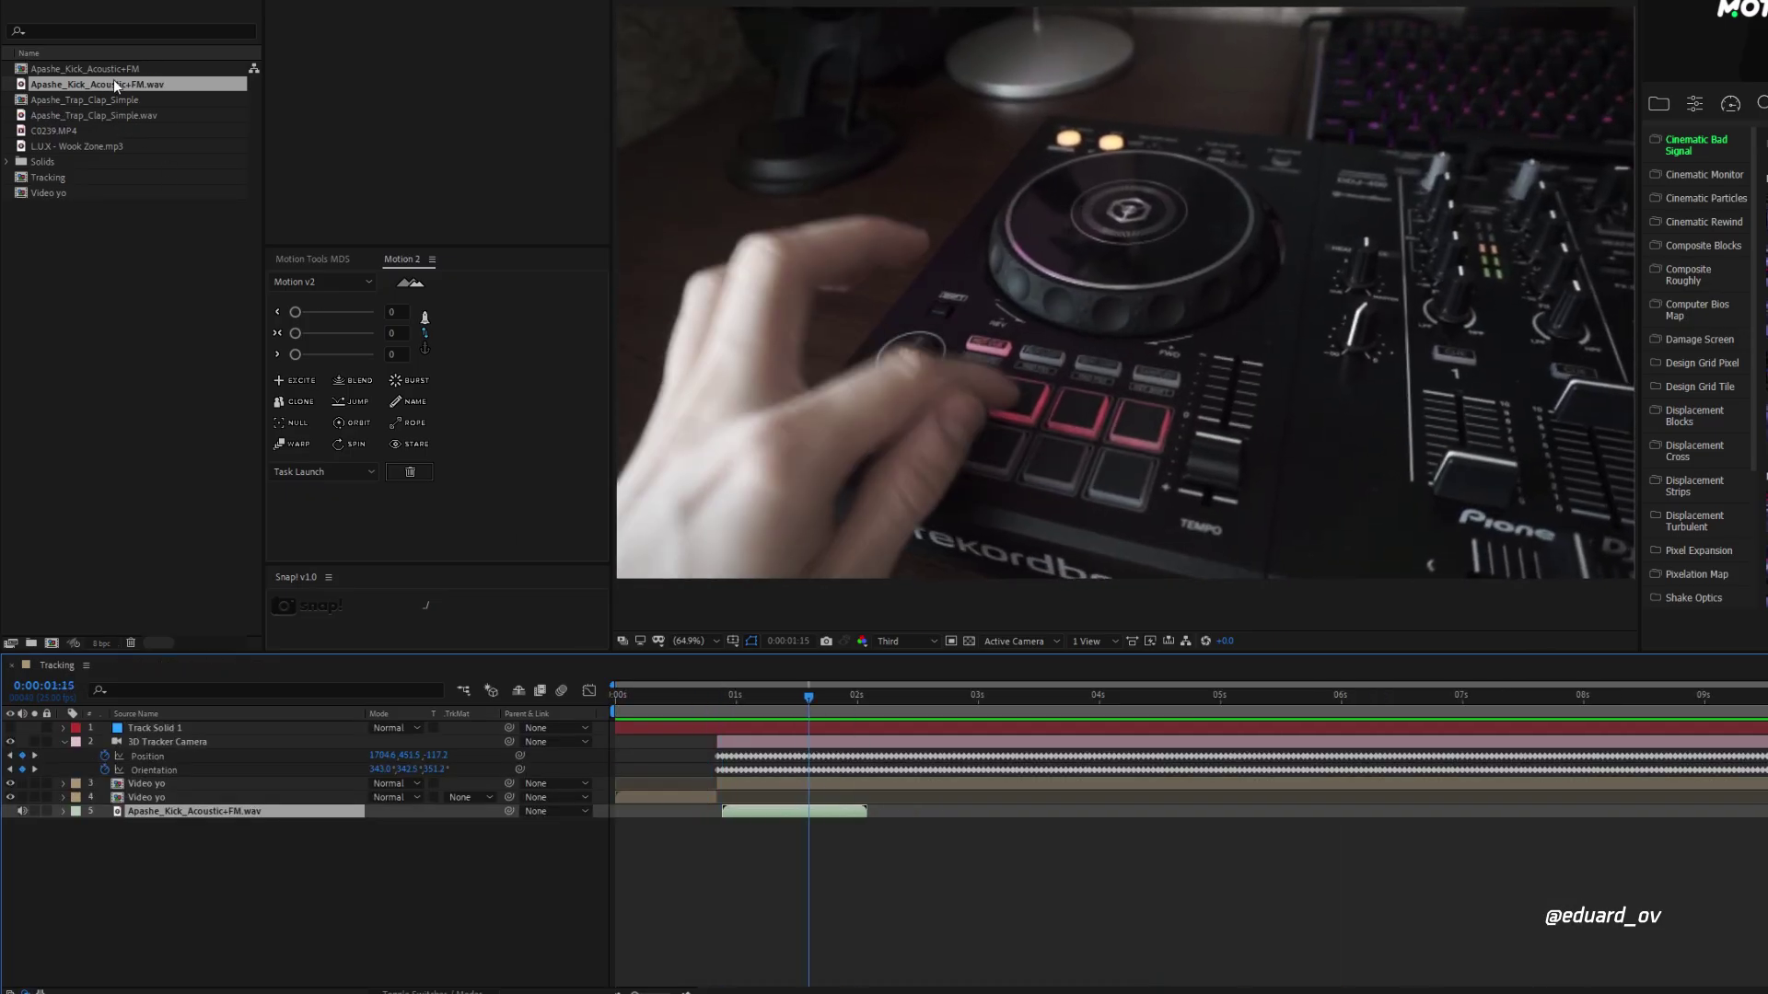
{"action": "key", "text": "["}
{"action": "left_click_drag", "start_coordinate": [906, 716], "coordinate": [732, 704]}
{"action": "key", "text": "ctrl+d"}
{"action": "key", "text": "["}
{"action": "left_click", "coordinate": [935, 811]}
{"action": "key", "text": "ctrl+d"}
{"action": "key", "text": "["}
{"action": "key", "text": "bracketleft"}
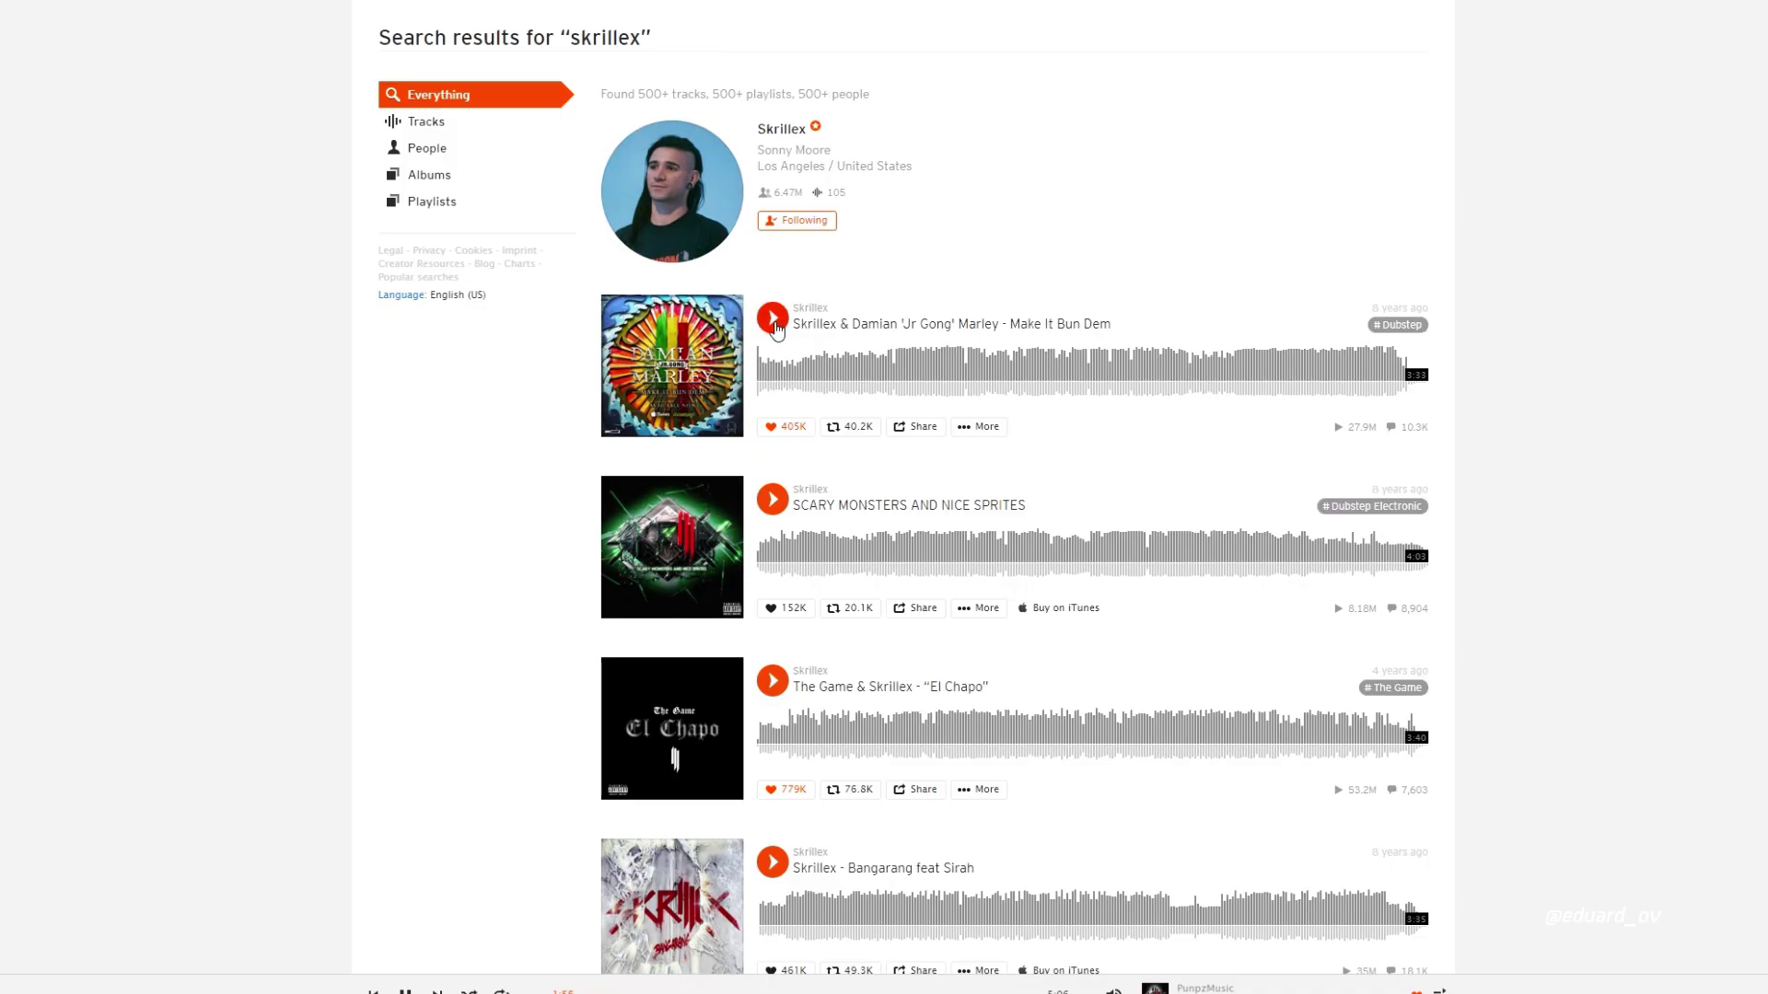
Step: Choose Skrillex's Make It Bun Dem on SoundCloud and start its audio layer at 0:00:04:19 in the Tracking composition
{"action": "left_click", "coordinate": [901, 375]}
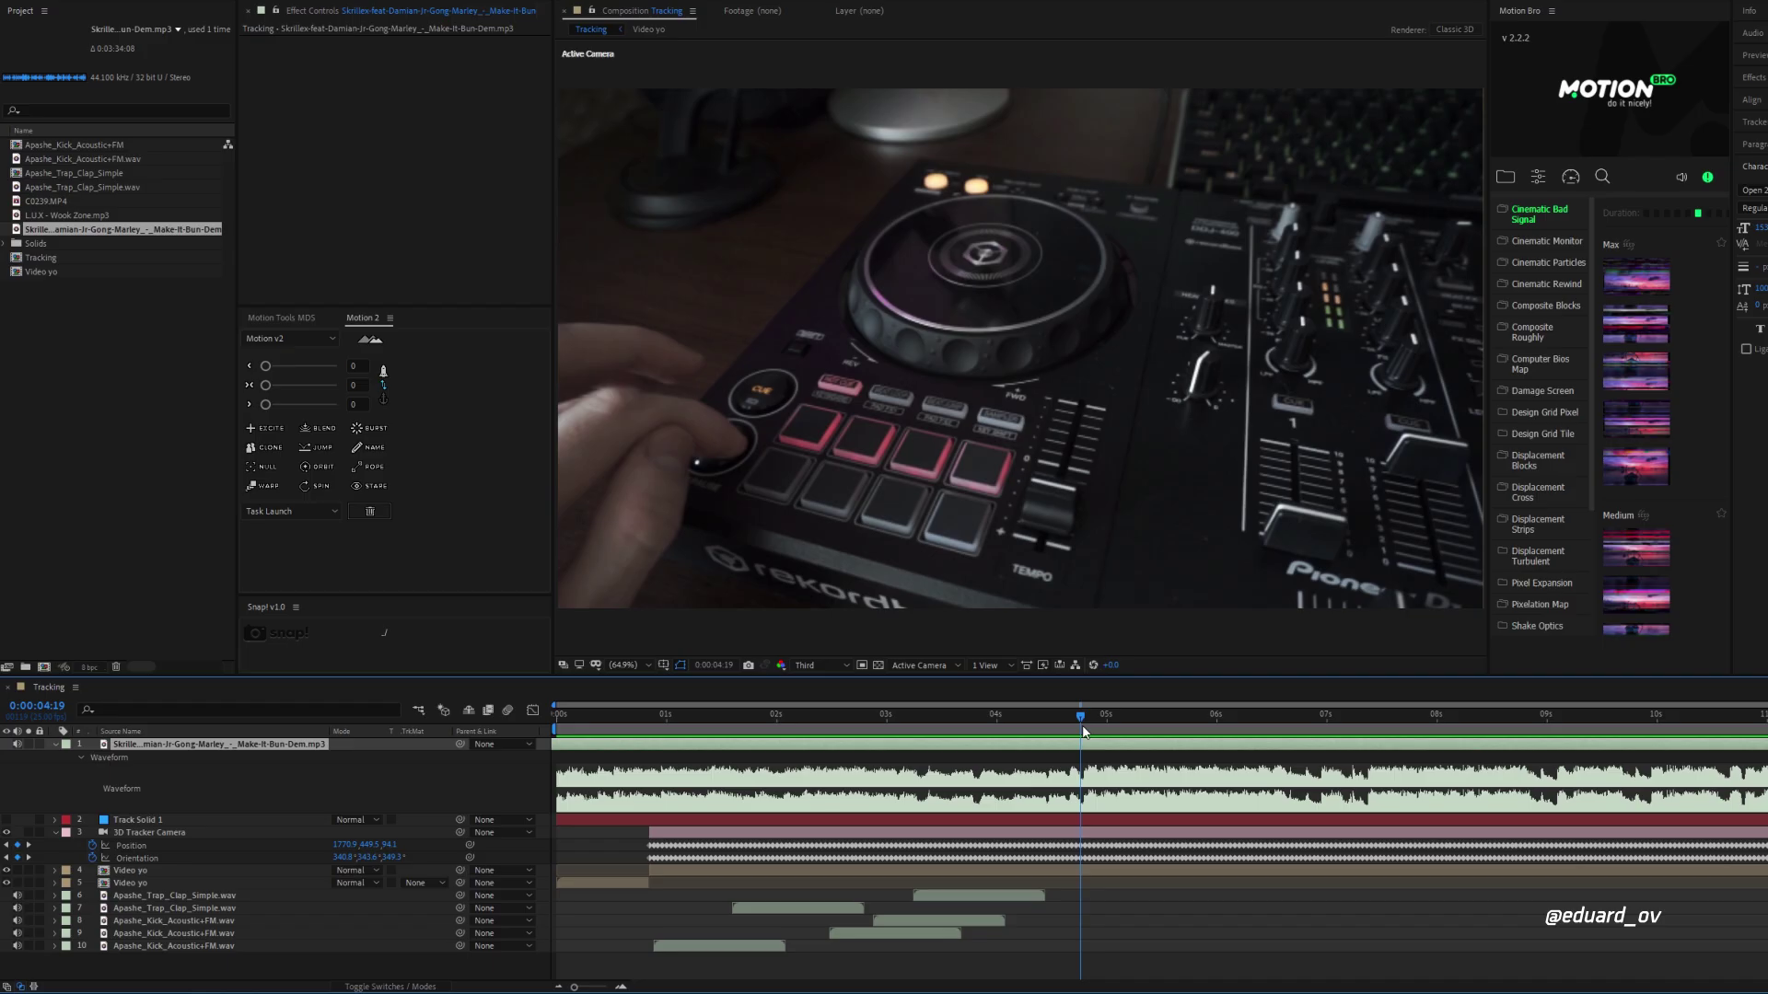
{"action": "key", "text": "["}
{"action": "left_click", "coordinate": [1069, 723]}
{"action": "left_click", "coordinate": [710, 726]}
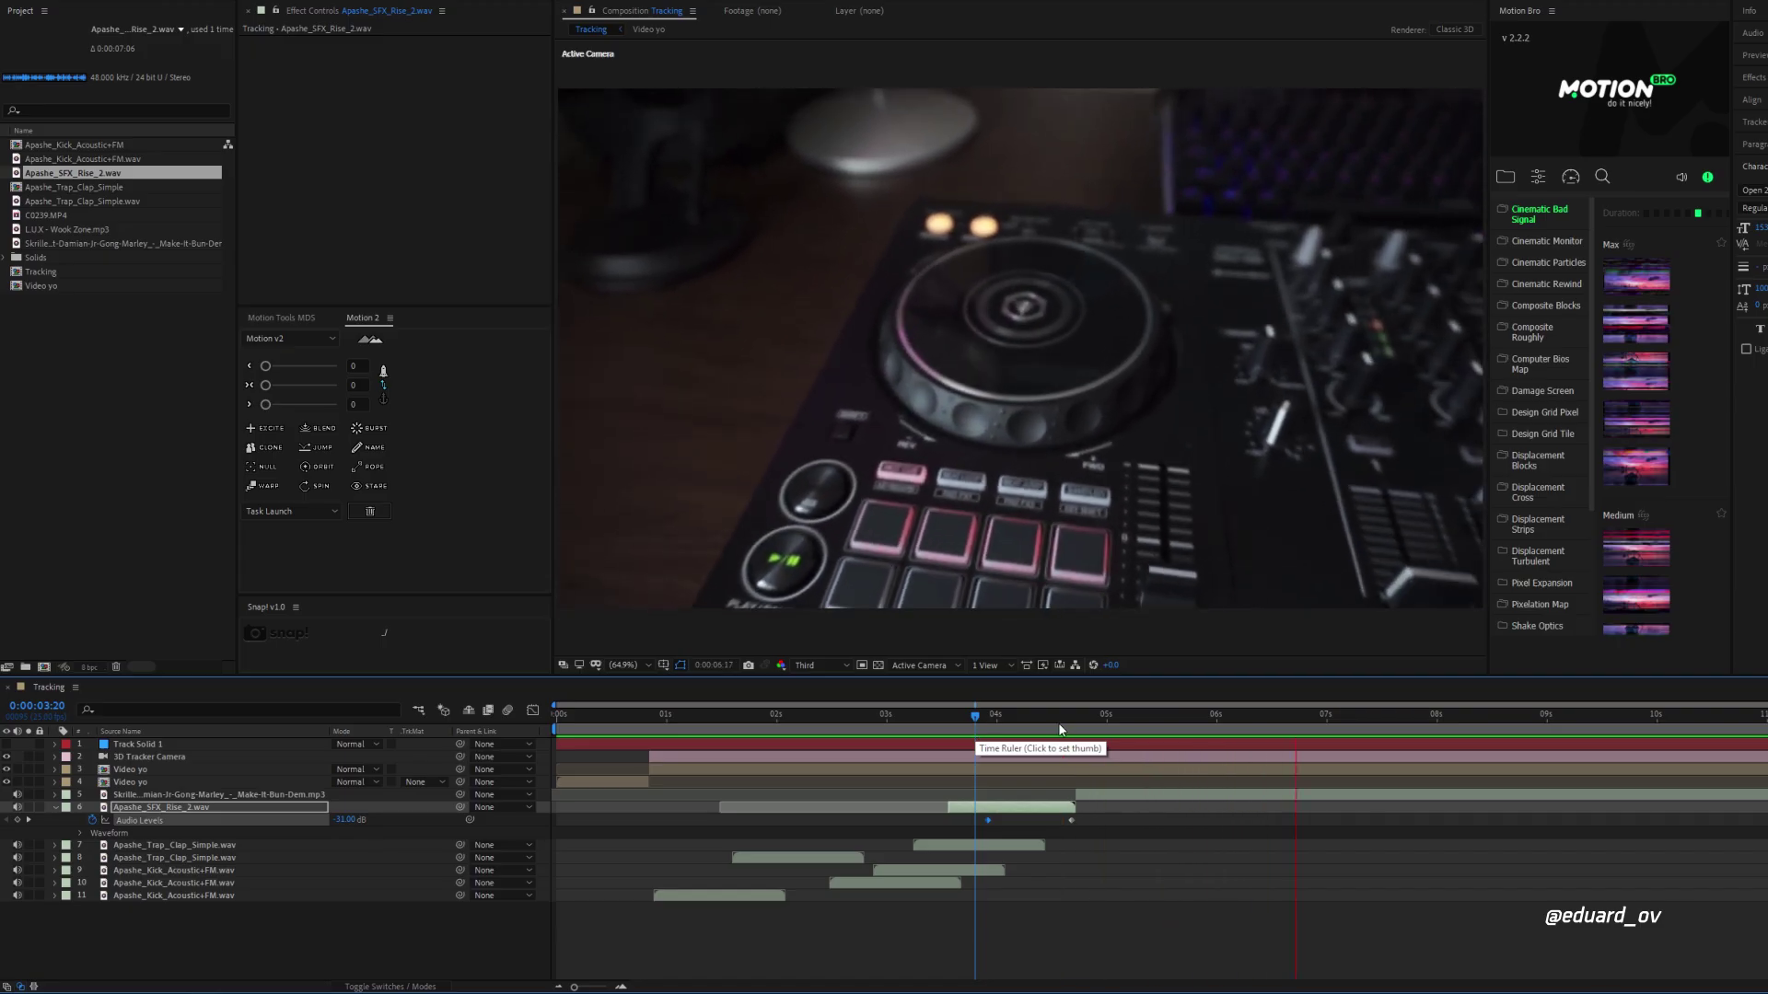
Step: Precompose all the audio layers as Audio and preview the composition from the start of the sound
{"action": "left_click_drag", "start_coordinate": [351, 920], "coordinate": [245, 795]}
{"action": "key", "text": "ctrl+shift+c"}
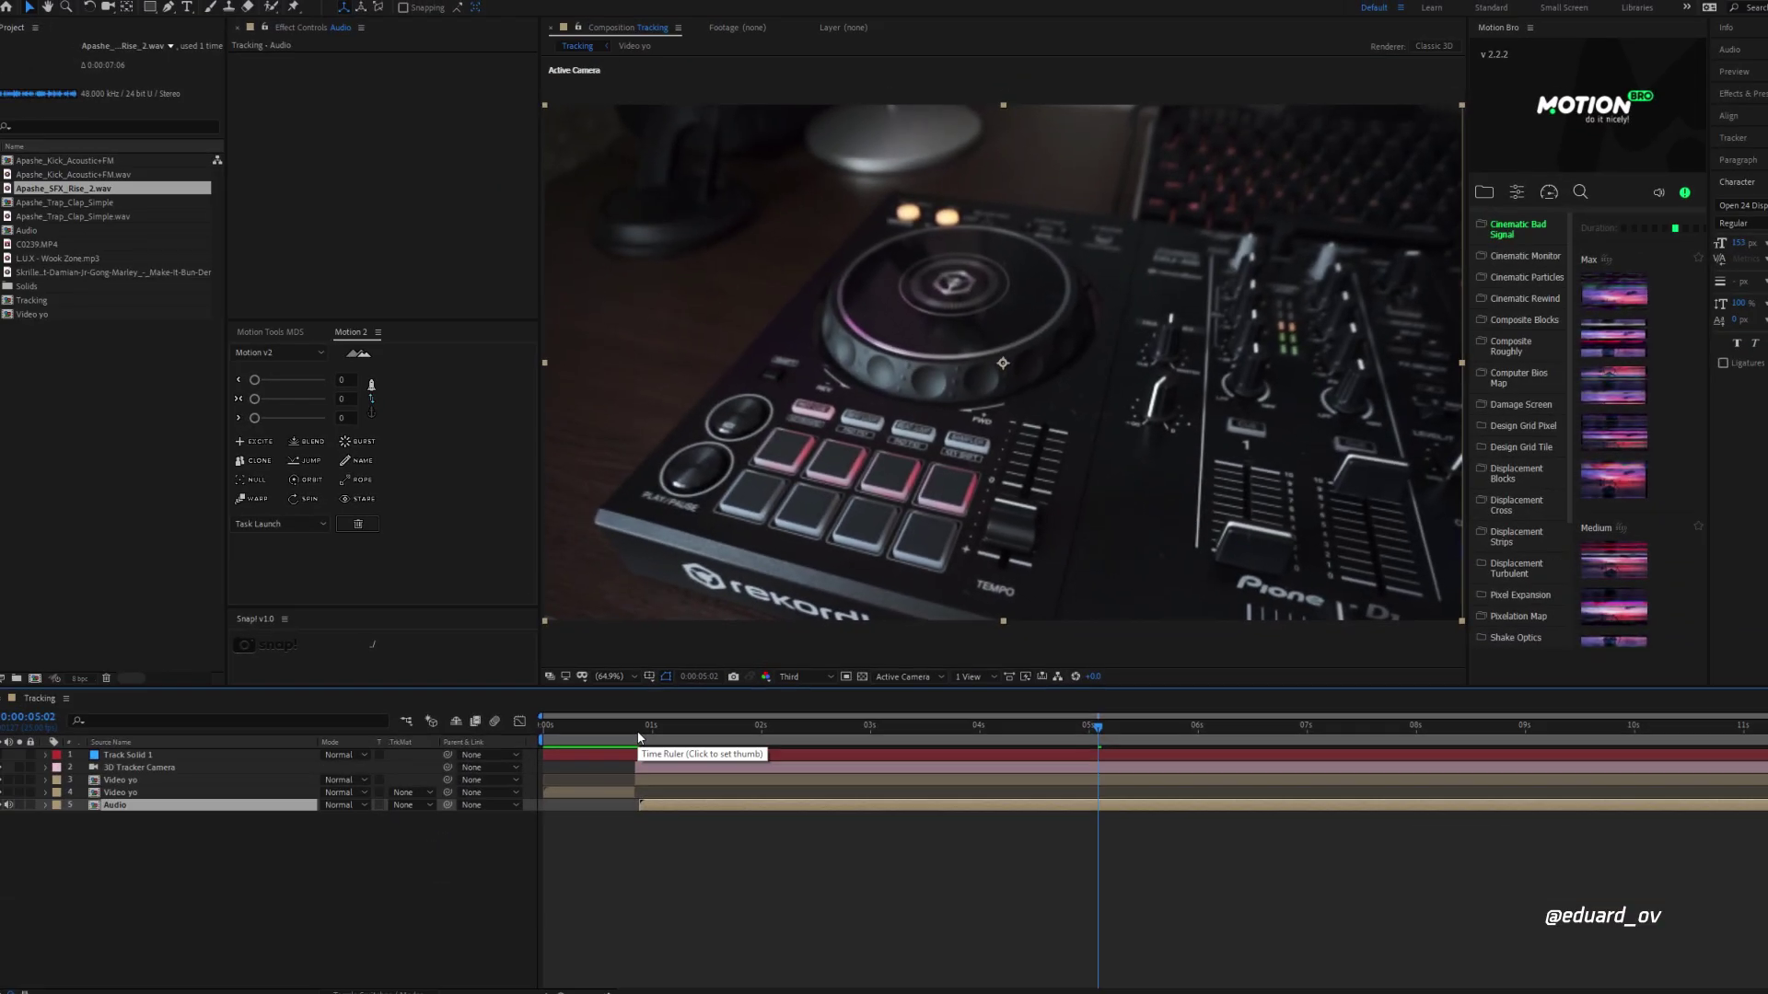
{"action": "left_click", "coordinate": [640, 736]}
{"action": "key", "text": "space"}
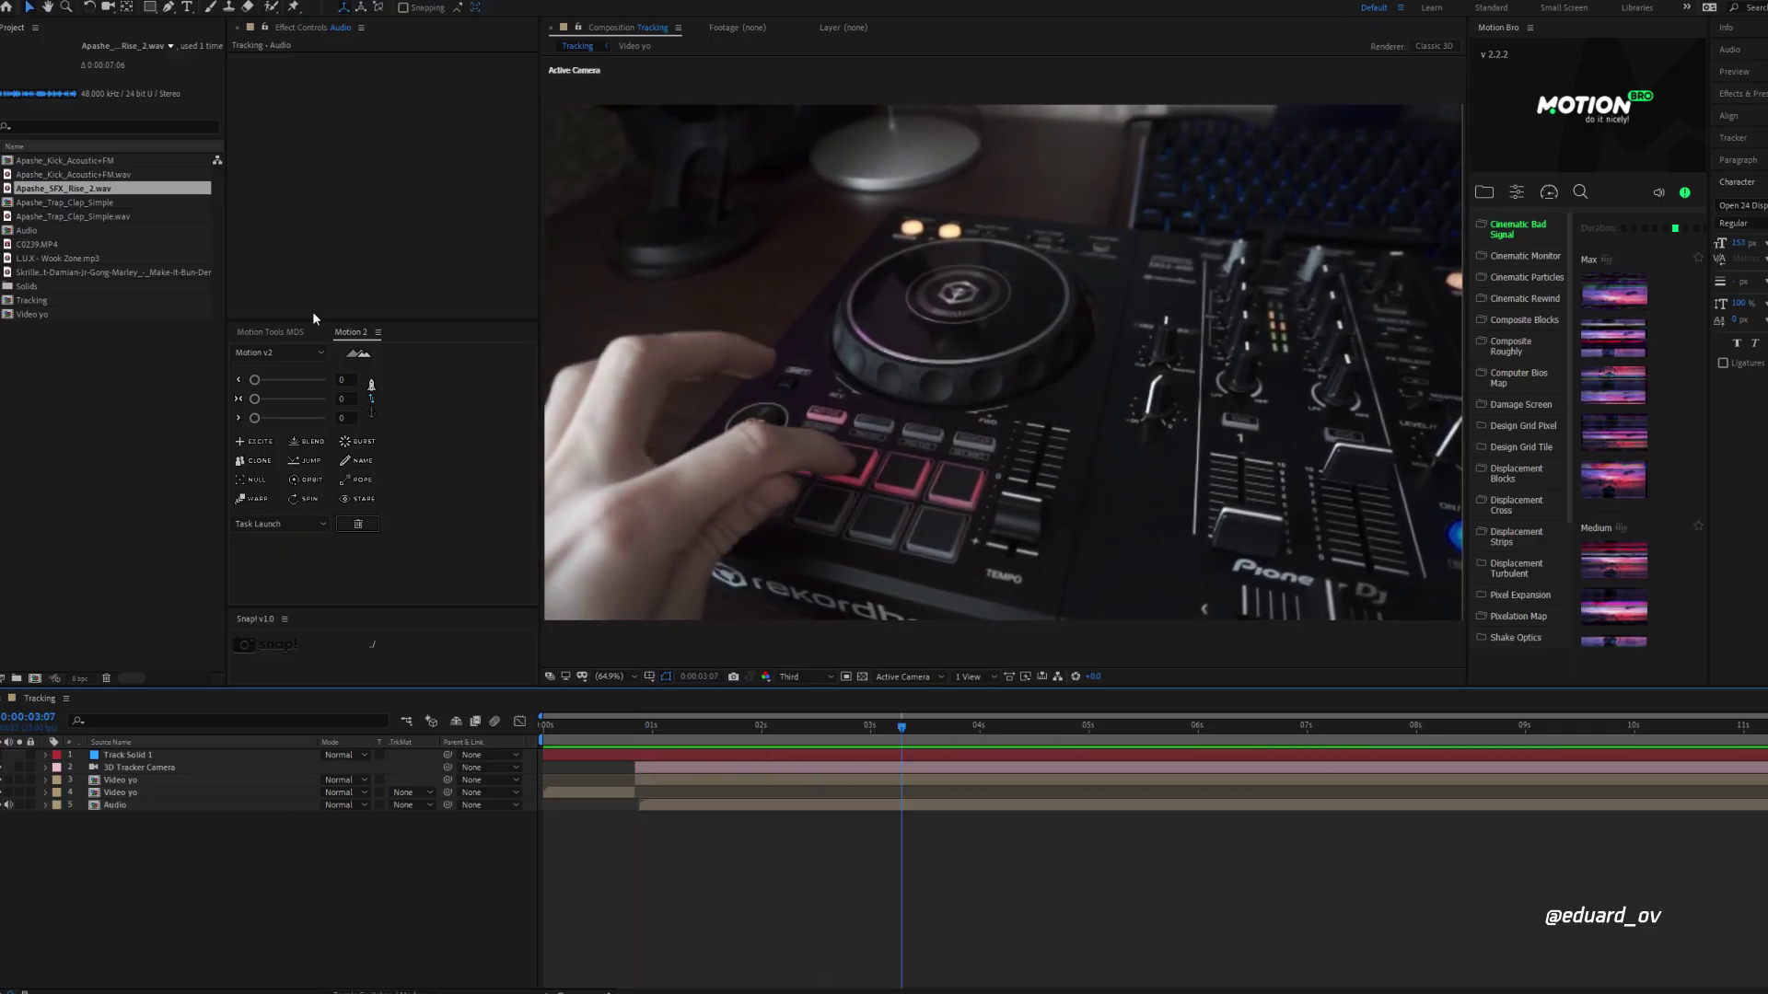
Step: Draw a circle shape with a thick white stroke over the jog wheel and centre its anchor point
{"action": "left_click", "coordinate": [195, 39]}
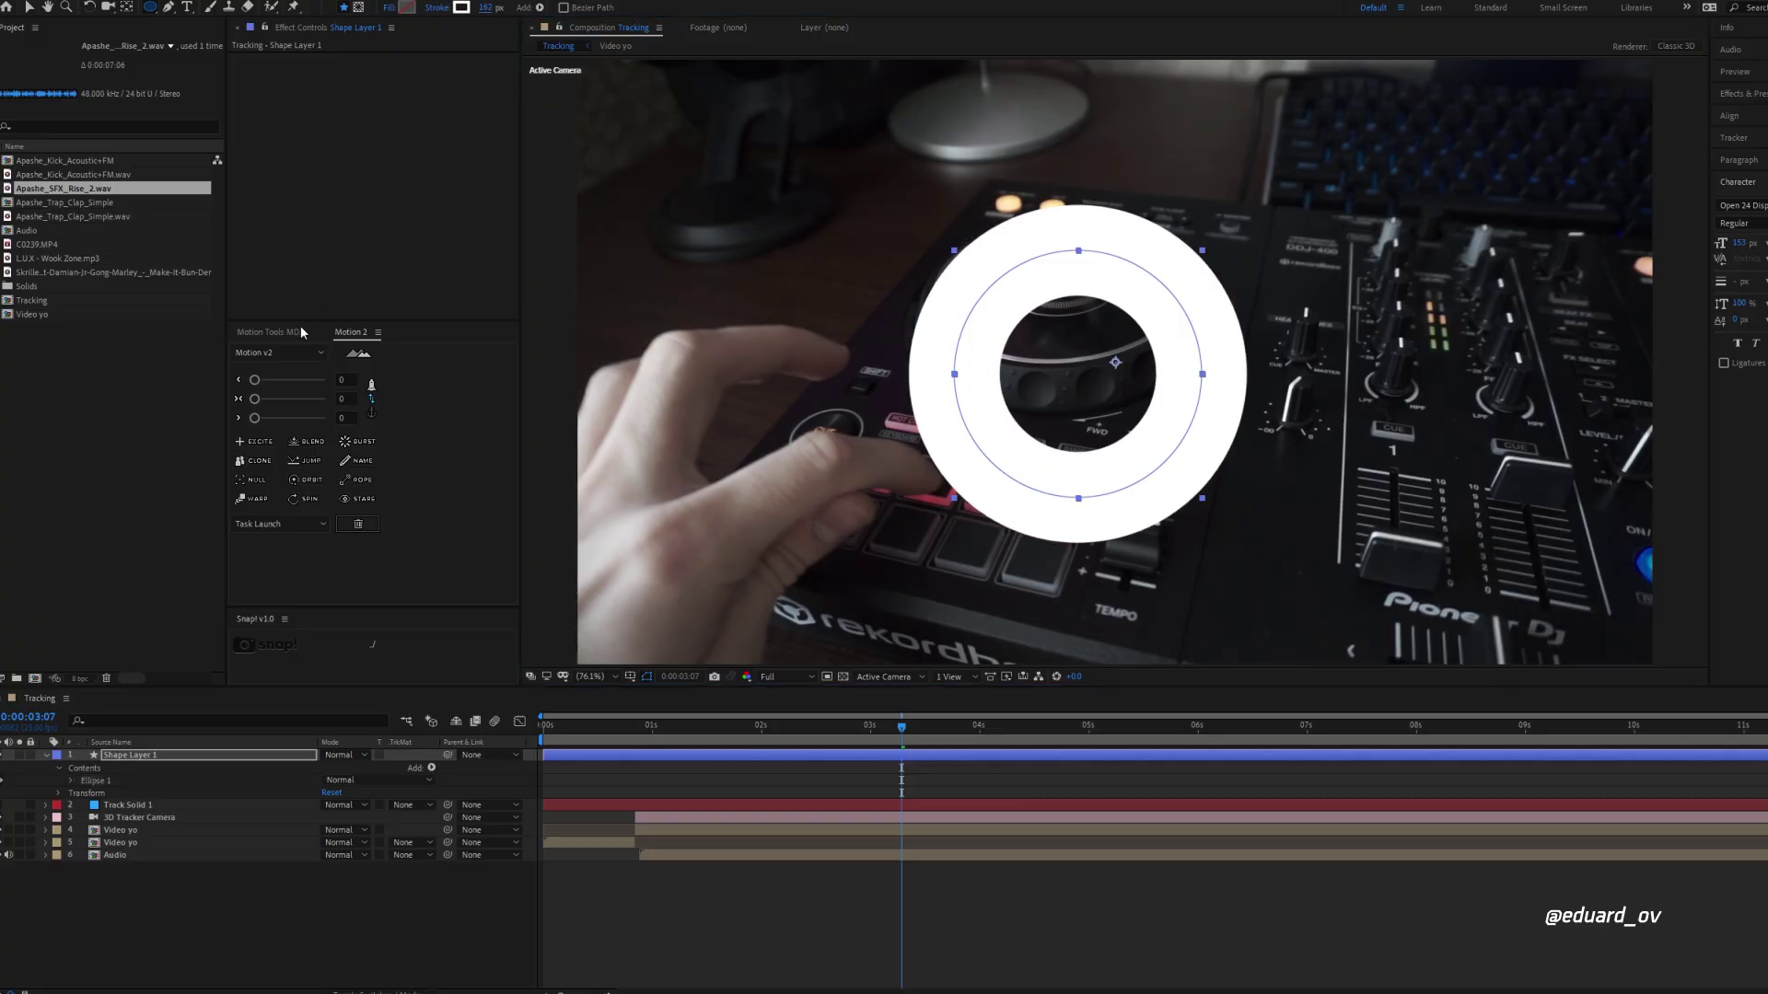
{"action": "left_click", "coordinate": [295, 333]}
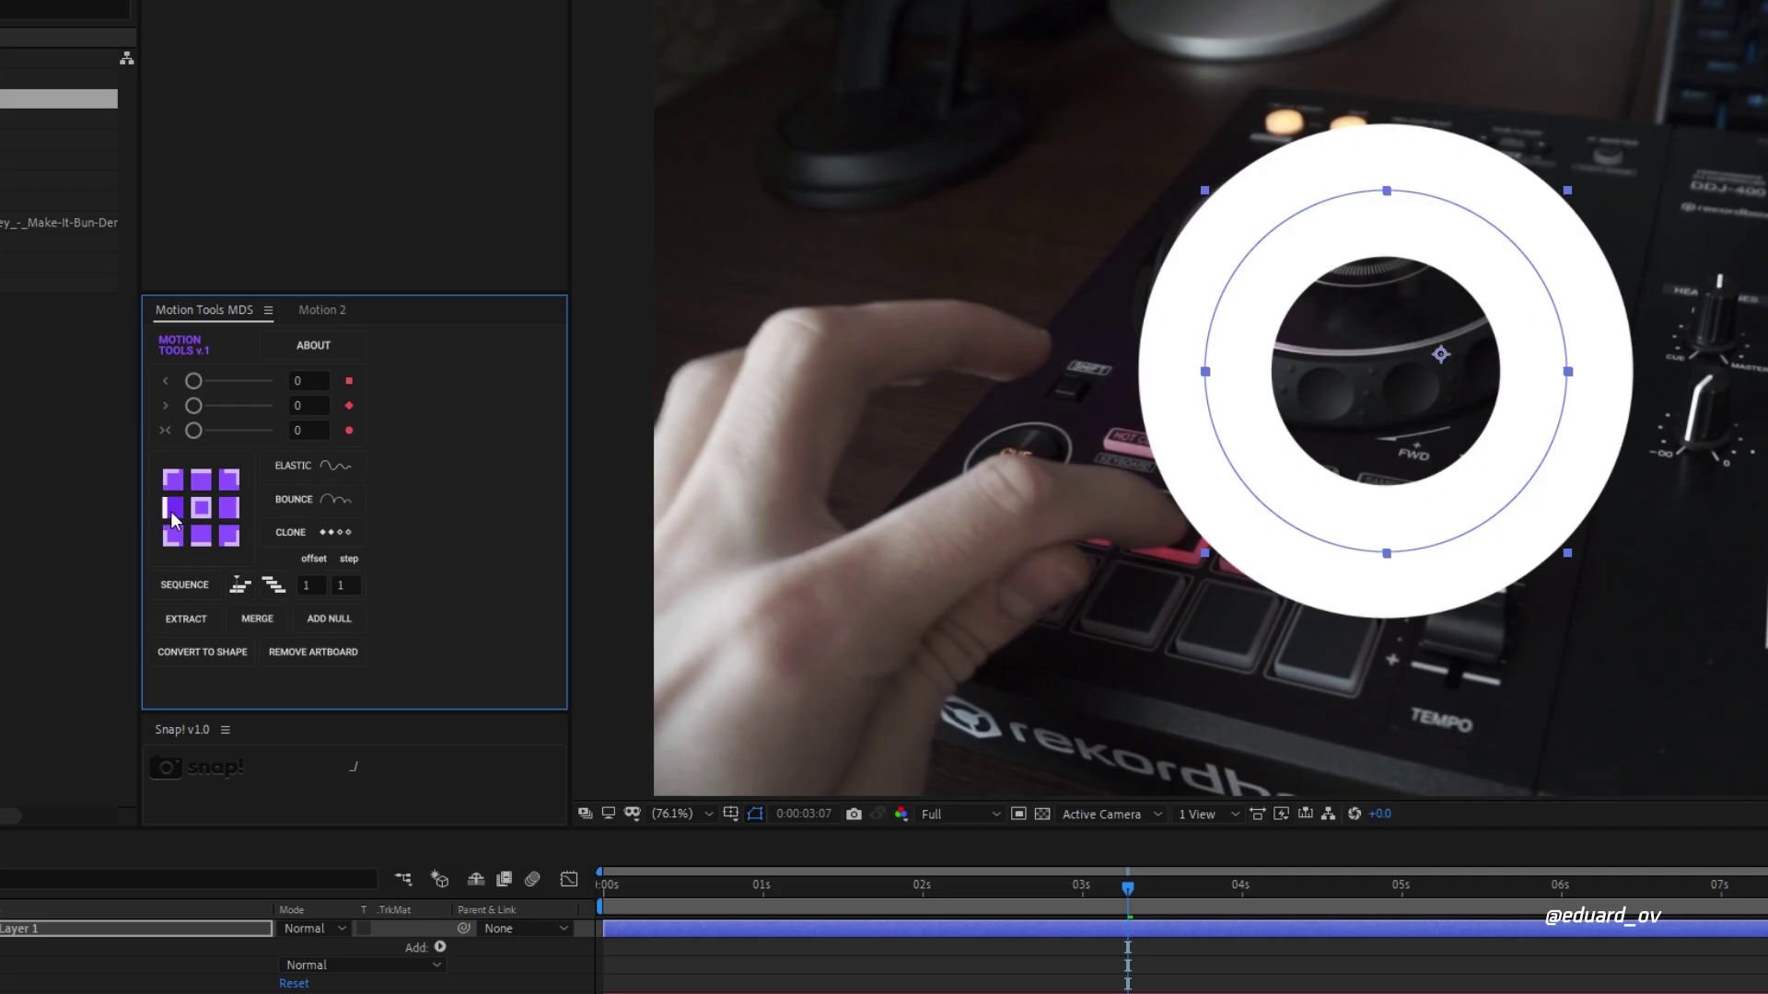
{"action": "left_click", "coordinate": [1119, 405]}
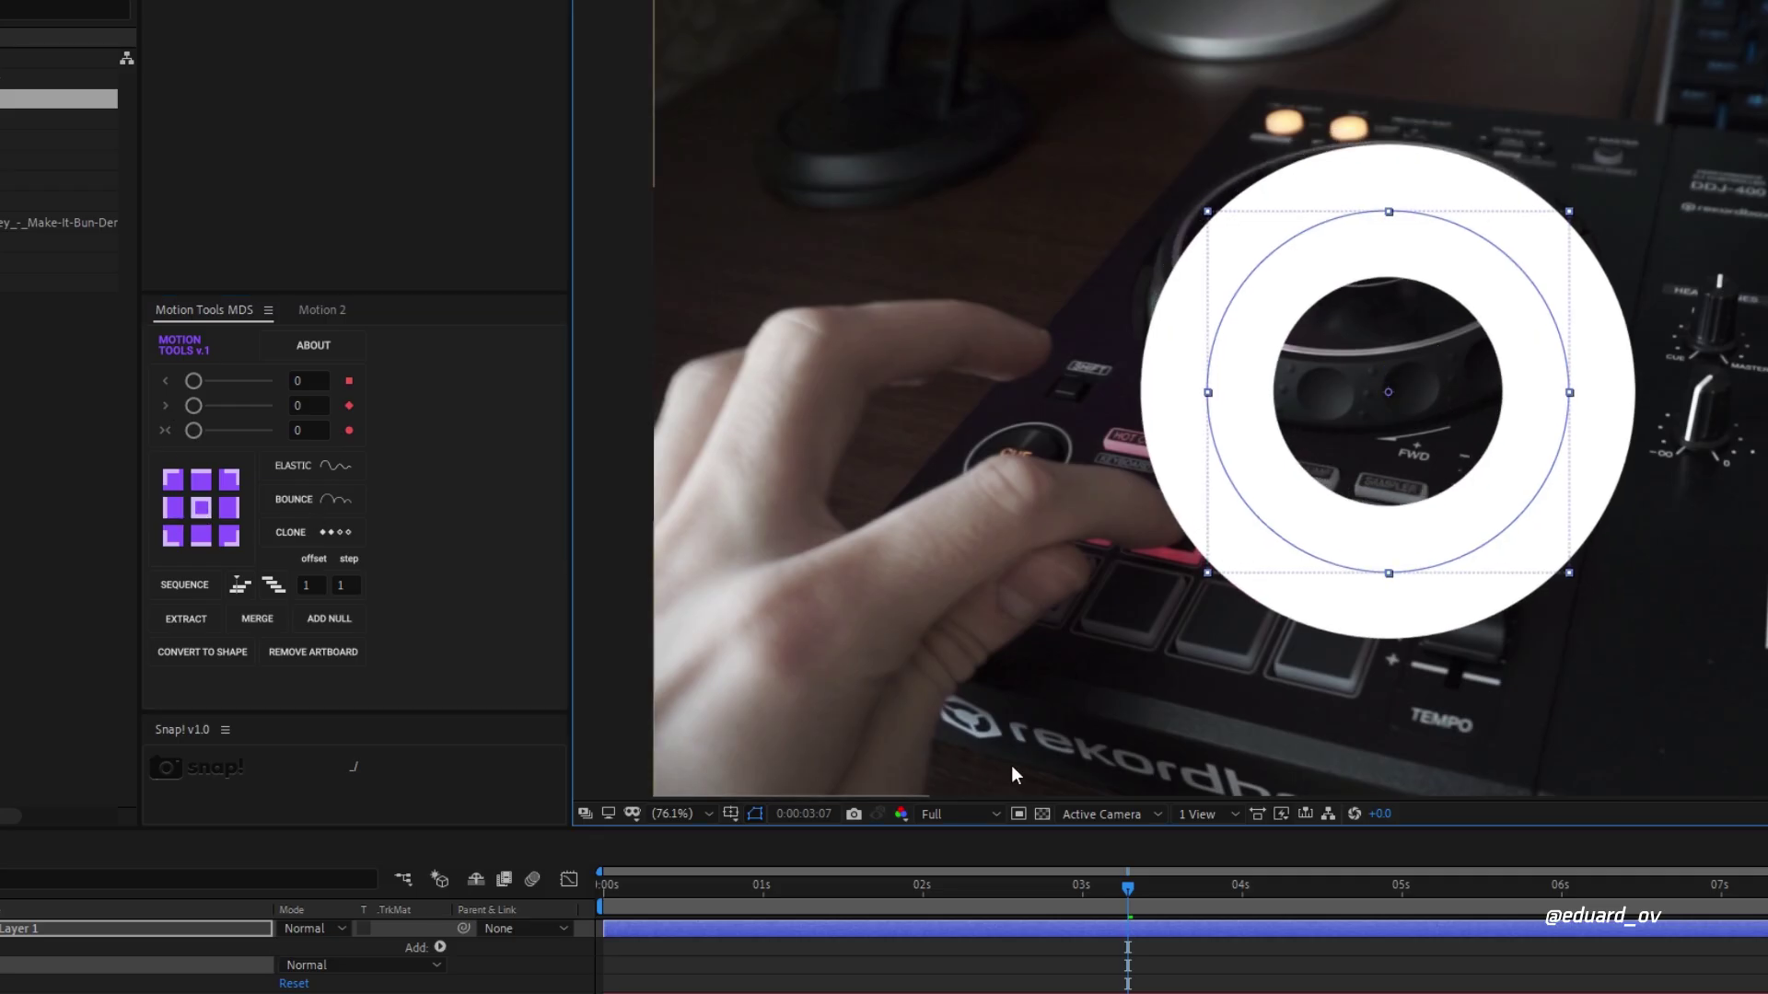
{"action": "left_click", "coordinate": [1050, 923]}
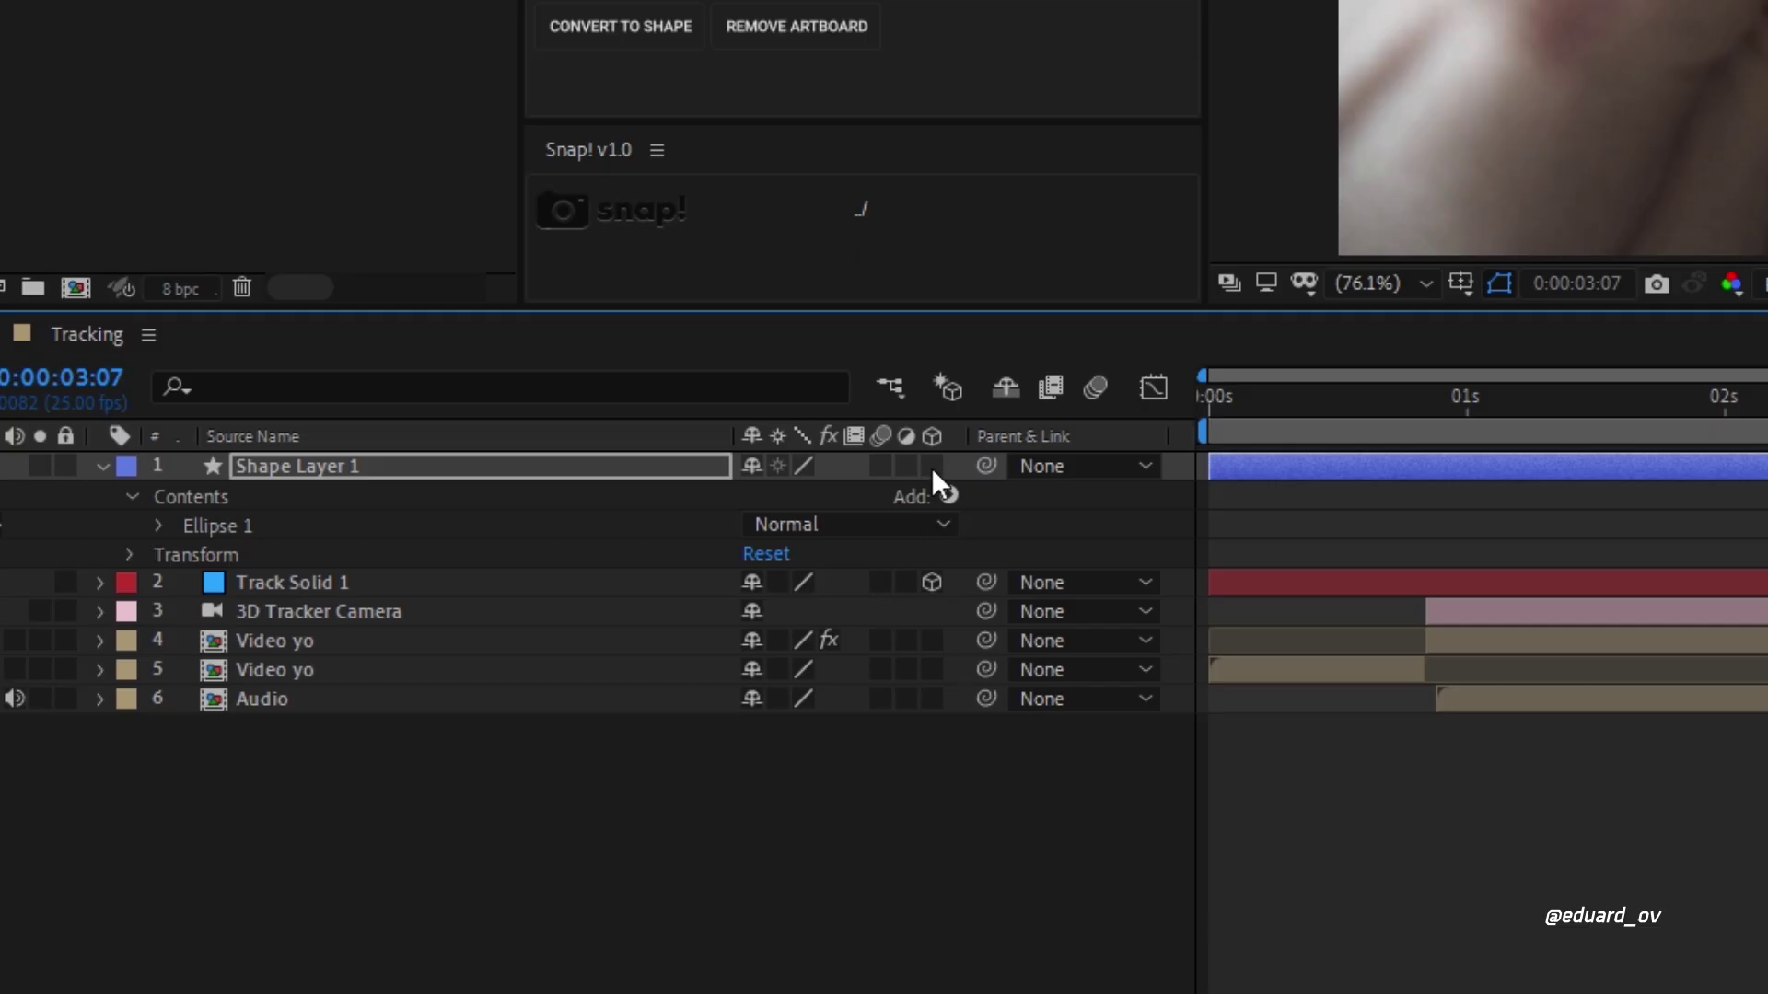
Step: Make the circle's shape layer 3D and parent it to Track Solid 1 so it lies on the jog wheel
{"action": "left_click", "coordinate": [931, 467]}
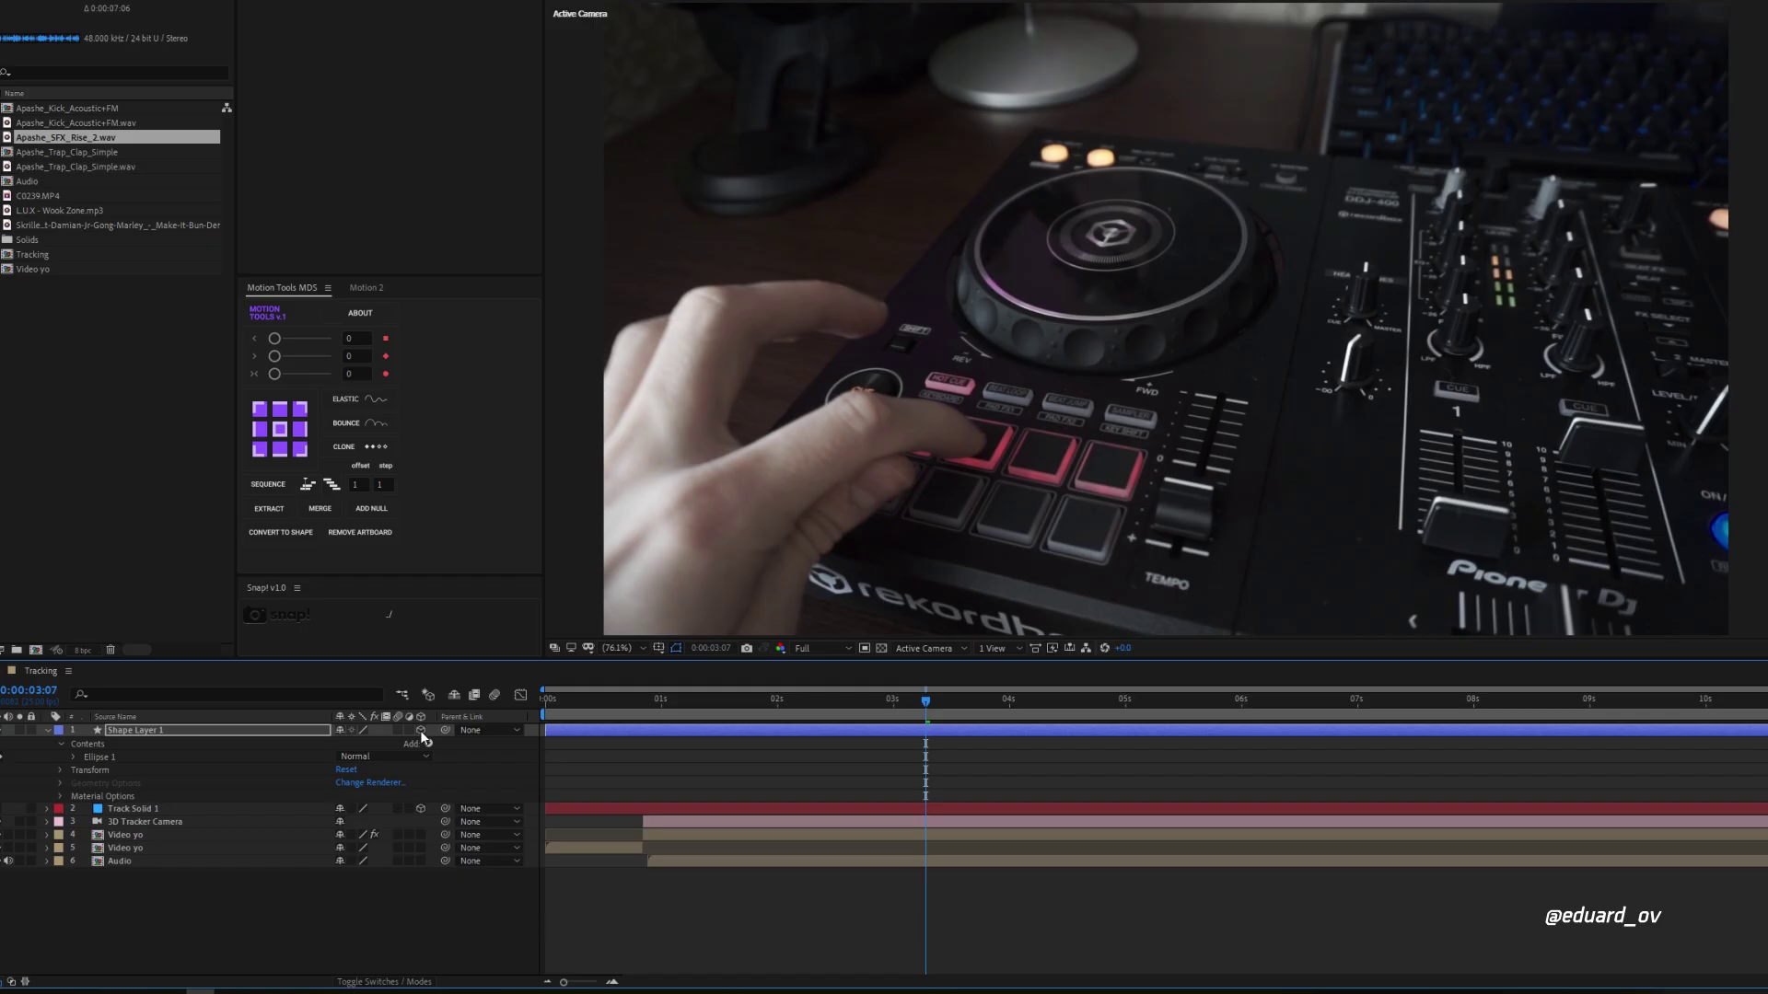
{"action": "scroll", "coordinate": [1022, 496], "scroll_direction": "down", "scroll_amount": 4}
{"action": "key", "text": "period"}
{"action": "key", "text": "period"}
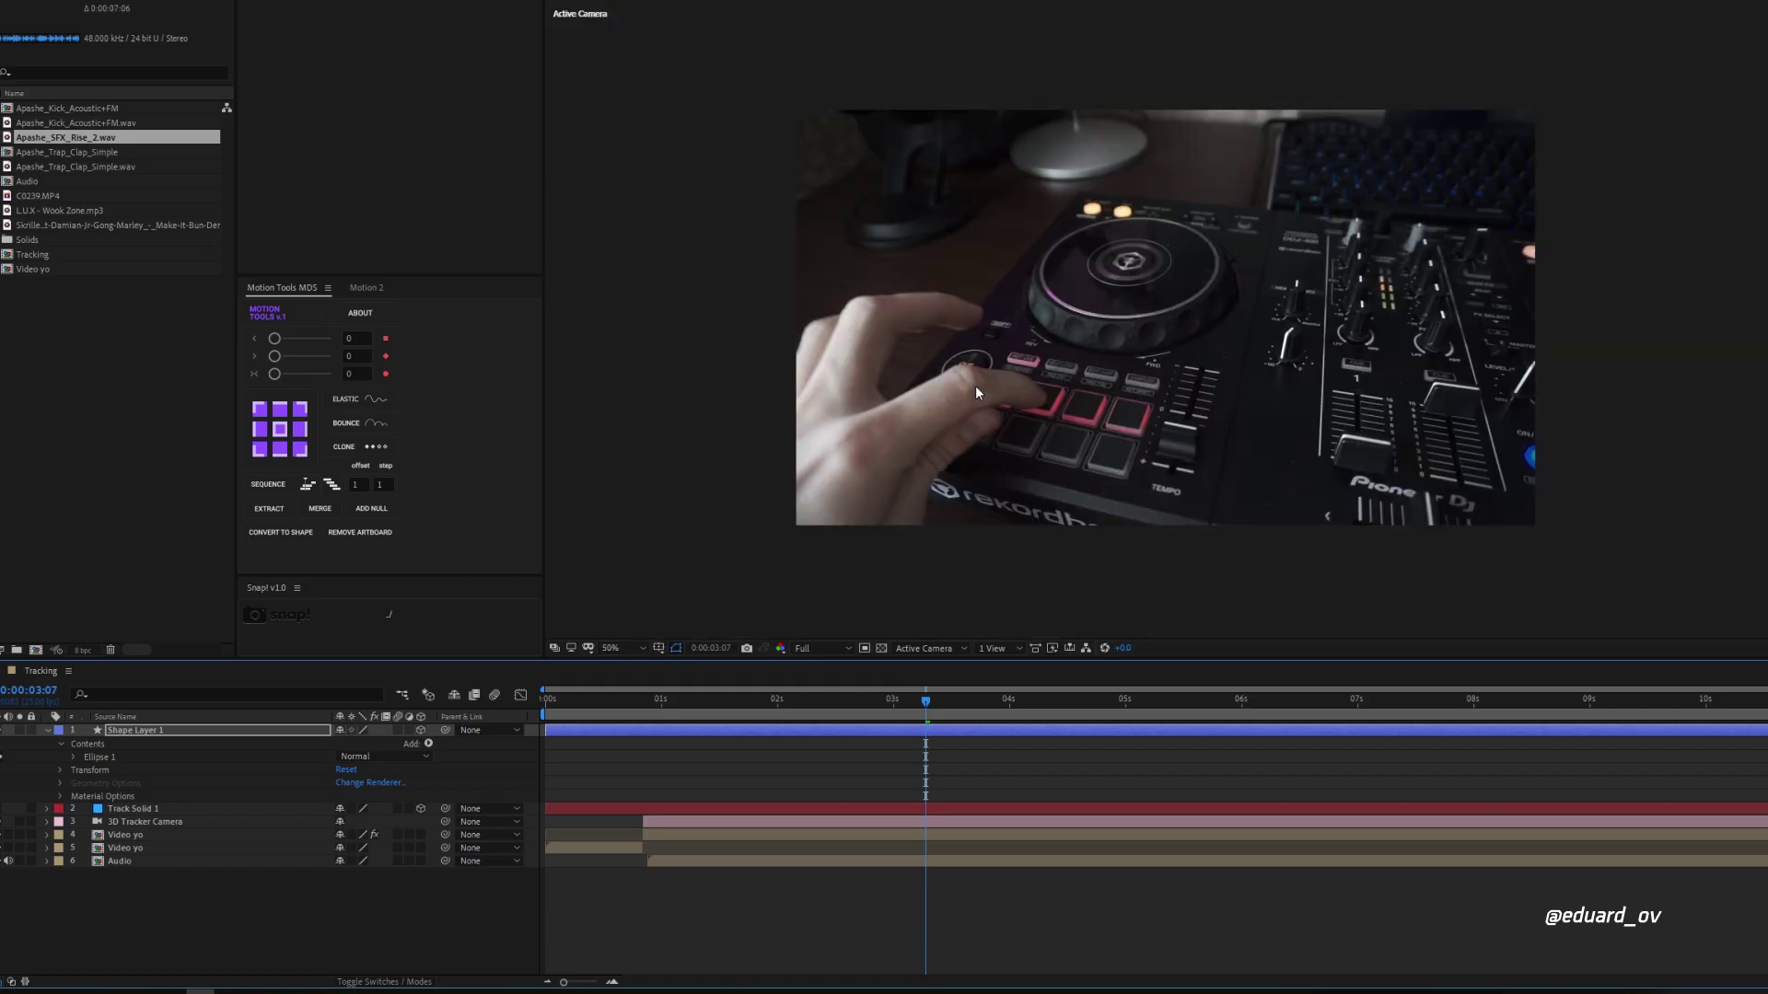
{"action": "left_click_drag", "start_coordinate": [445, 731], "coordinate": [136, 809]}
{"action": "key", "text": "period"}
Step: Scale the ring up to 168.2% so it covers the top of the jog wheel
{"action": "left_click_drag", "start_coordinate": [957, 426], "coordinate": [948, 503]}
{"action": "key", "text": "s"}
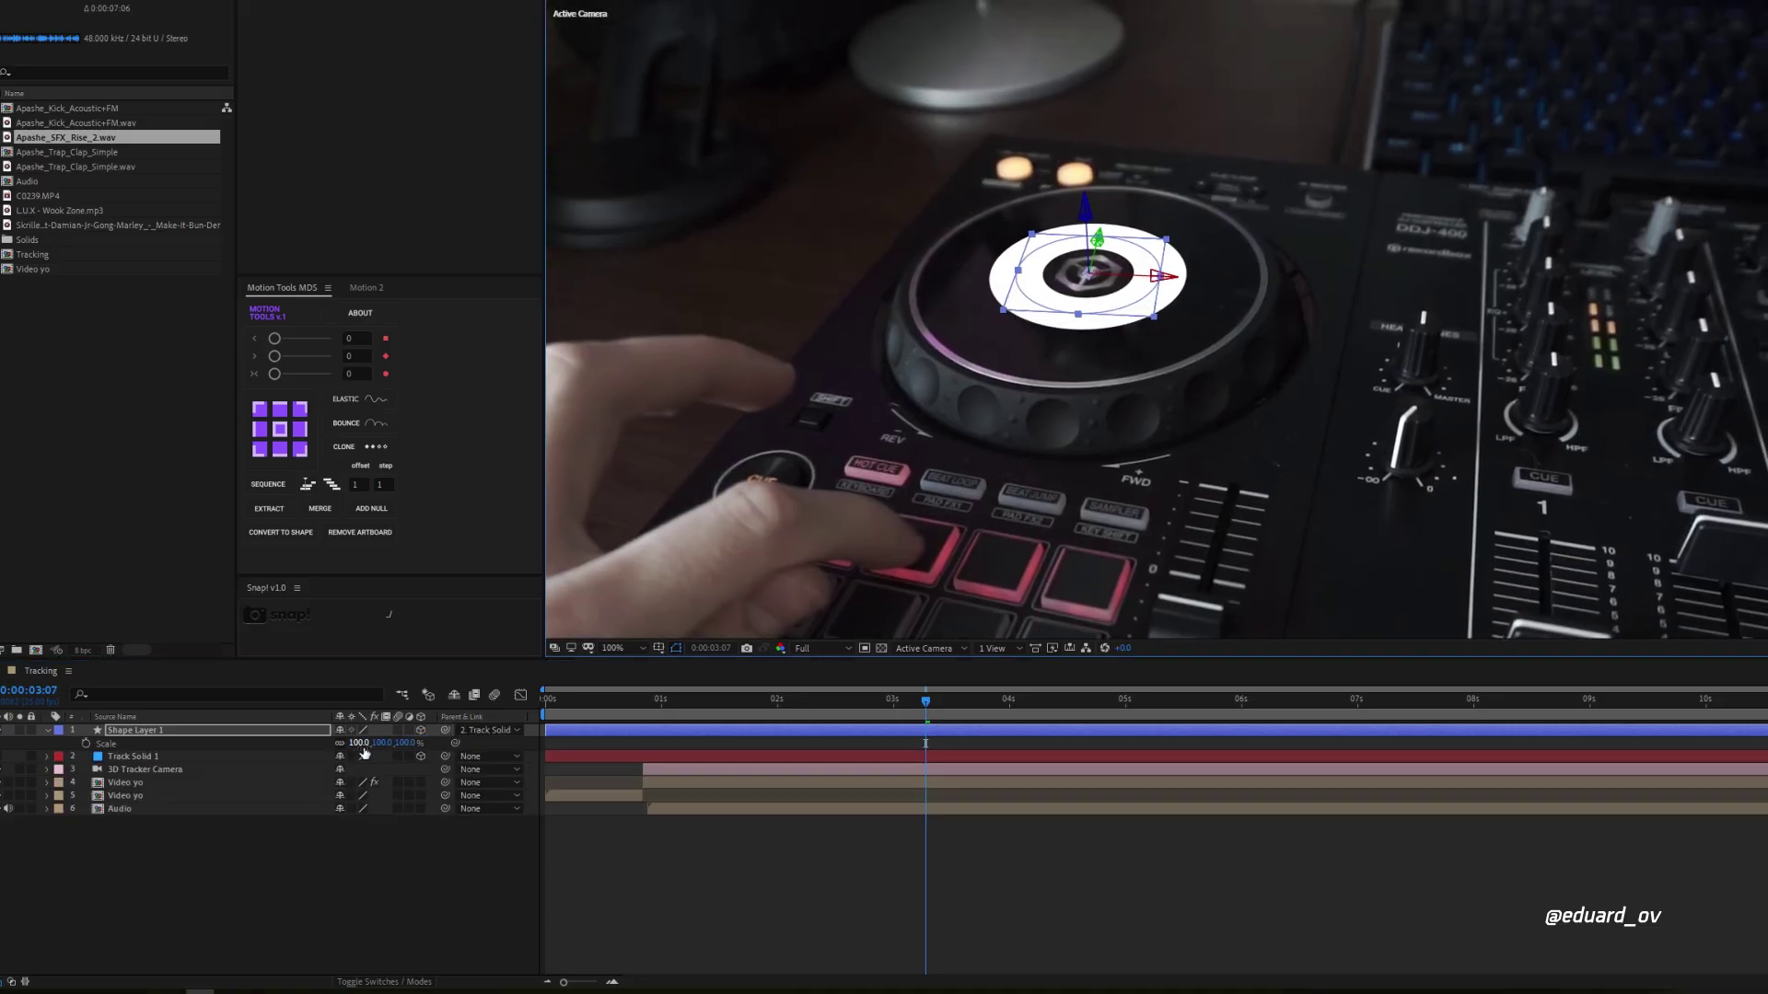
{"action": "left_click_drag", "start_coordinate": [360, 743], "coordinate": [384, 743]}
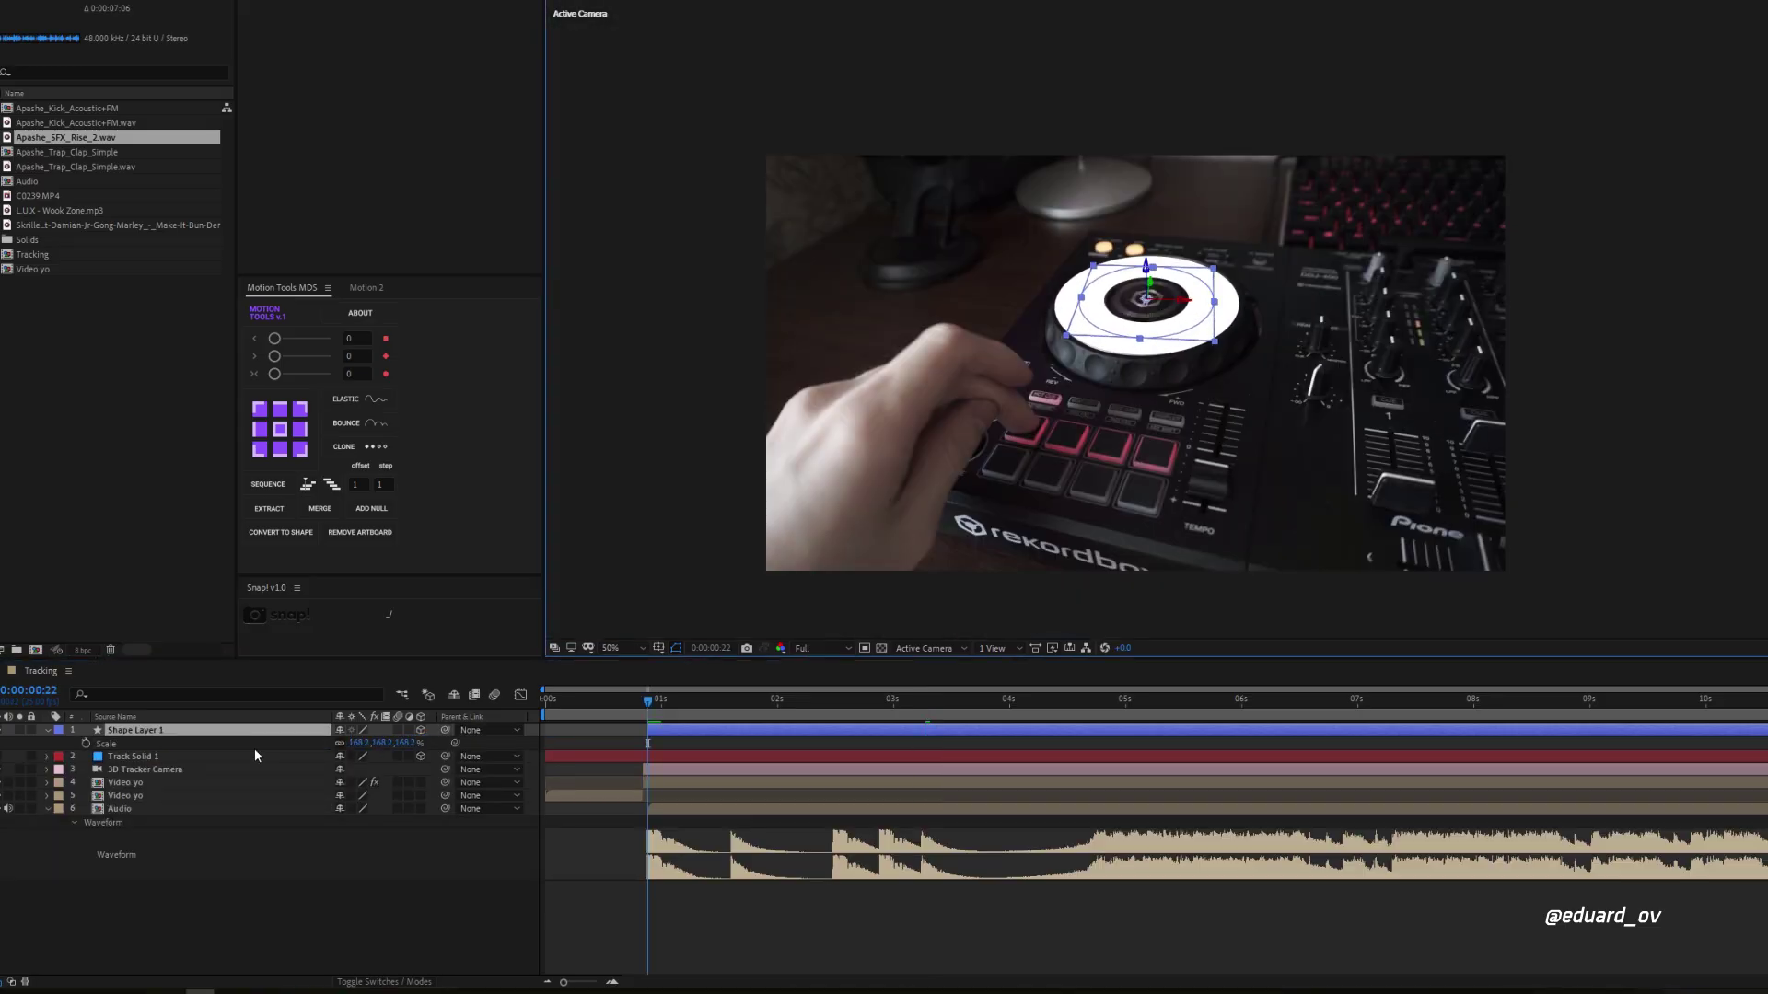
Step: Keyframe the ring's position and scale at 0:00:00:22, and set its scale to 288.2% at 0:00:01:21
{"action": "key", "text": "shift+p"}
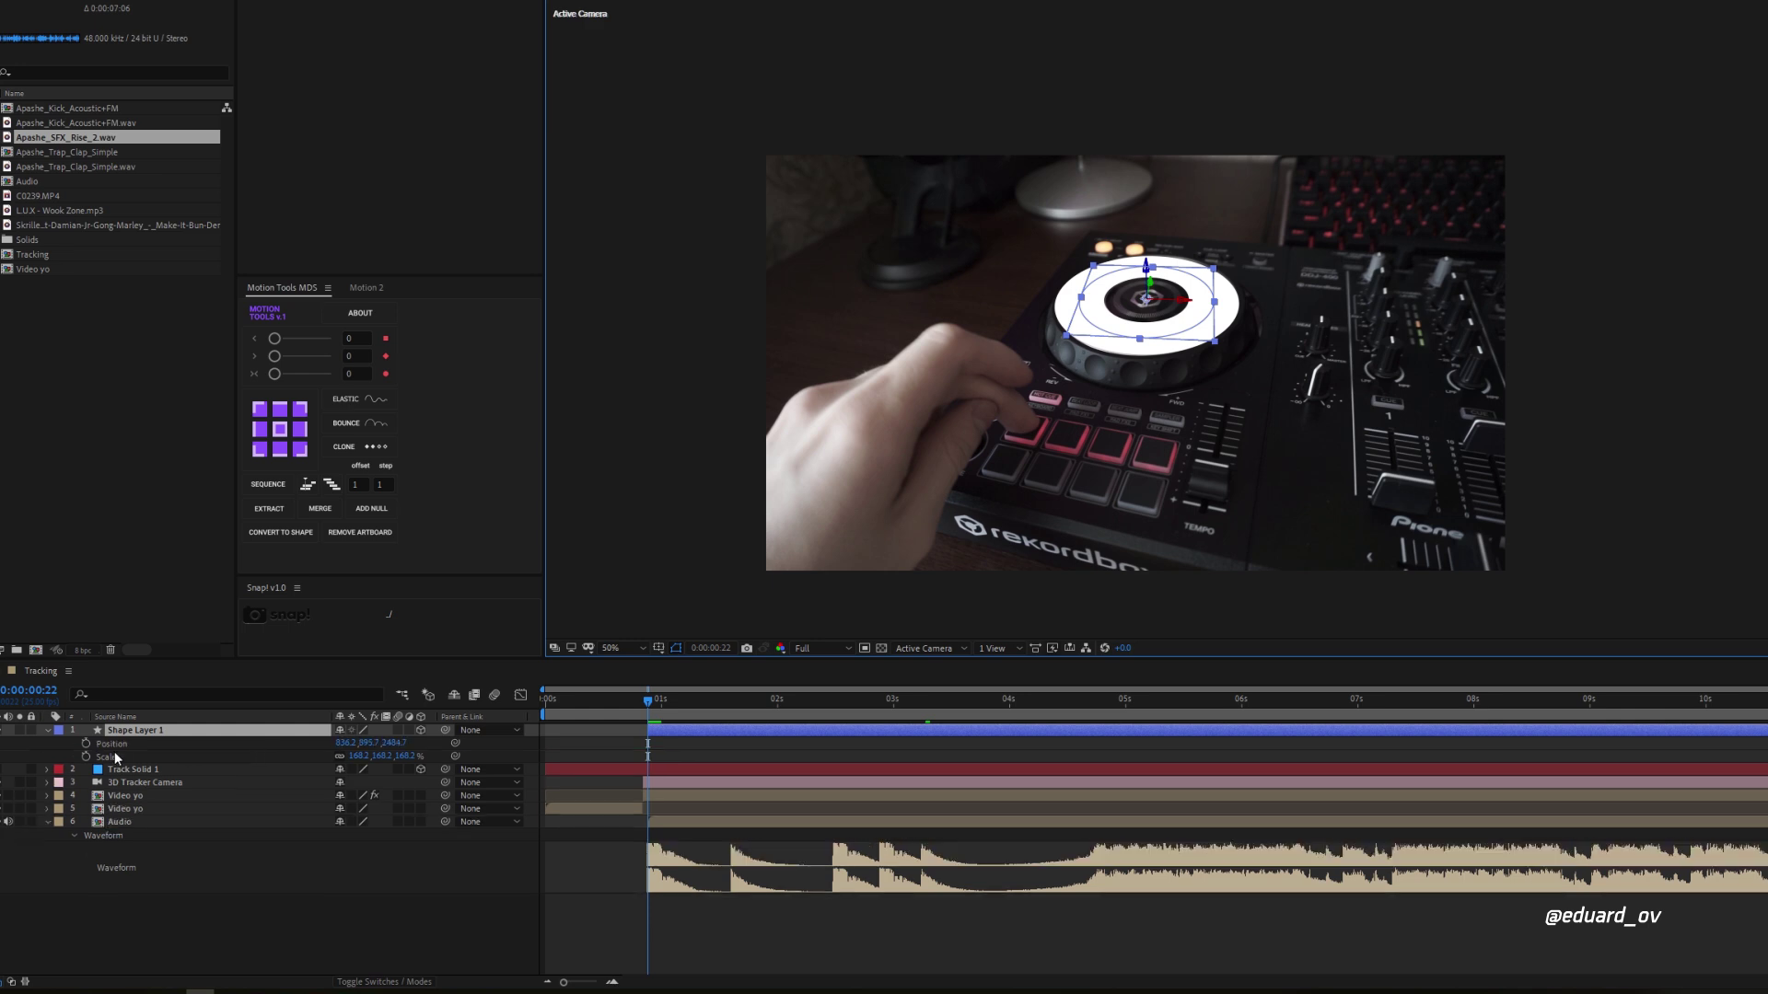
{"action": "key", "text": "shift+t"}
{"action": "left_click_drag", "start_coordinate": [661, 705], "coordinate": [759, 705]}
{"action": "left_click_drag", "start_coordinate": [396, 756], "coordinate": [427, 744]}
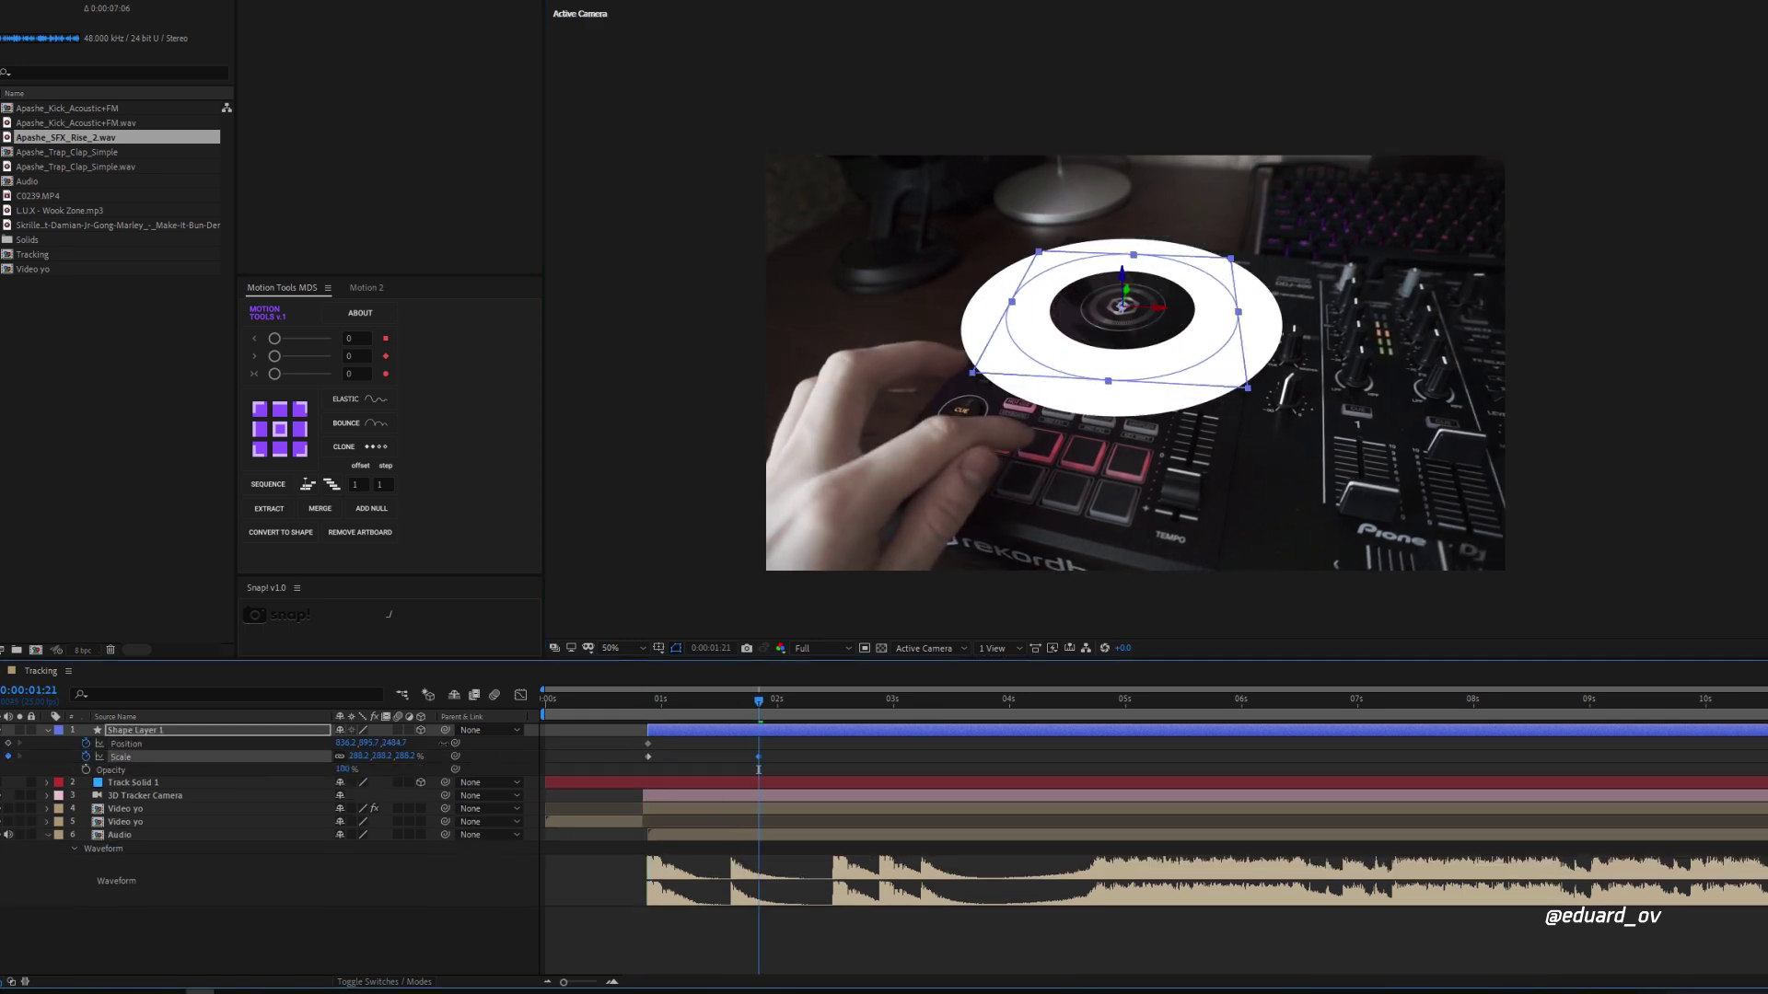
Step: Raise the ring straight above the jog wheel and out of frame at 0:00:01:21, and ease its keyframes with smooth speed curves
{"action": "left_click_drag", "start_coordinate": [1124, 289], "coordinate": [1117, 1]}
{"action": "left_click_drag", "start_coordinate": [775, 741], "coordinate": [638, 770]}
{"action": "left_click", "coordinate": [521, 695]}
{"action": "left_click", "coordinate": [1377, 966]}
{"action": "left_click_drag", "start_coordinate": [741, 930], "coordinate": [732, 930]}
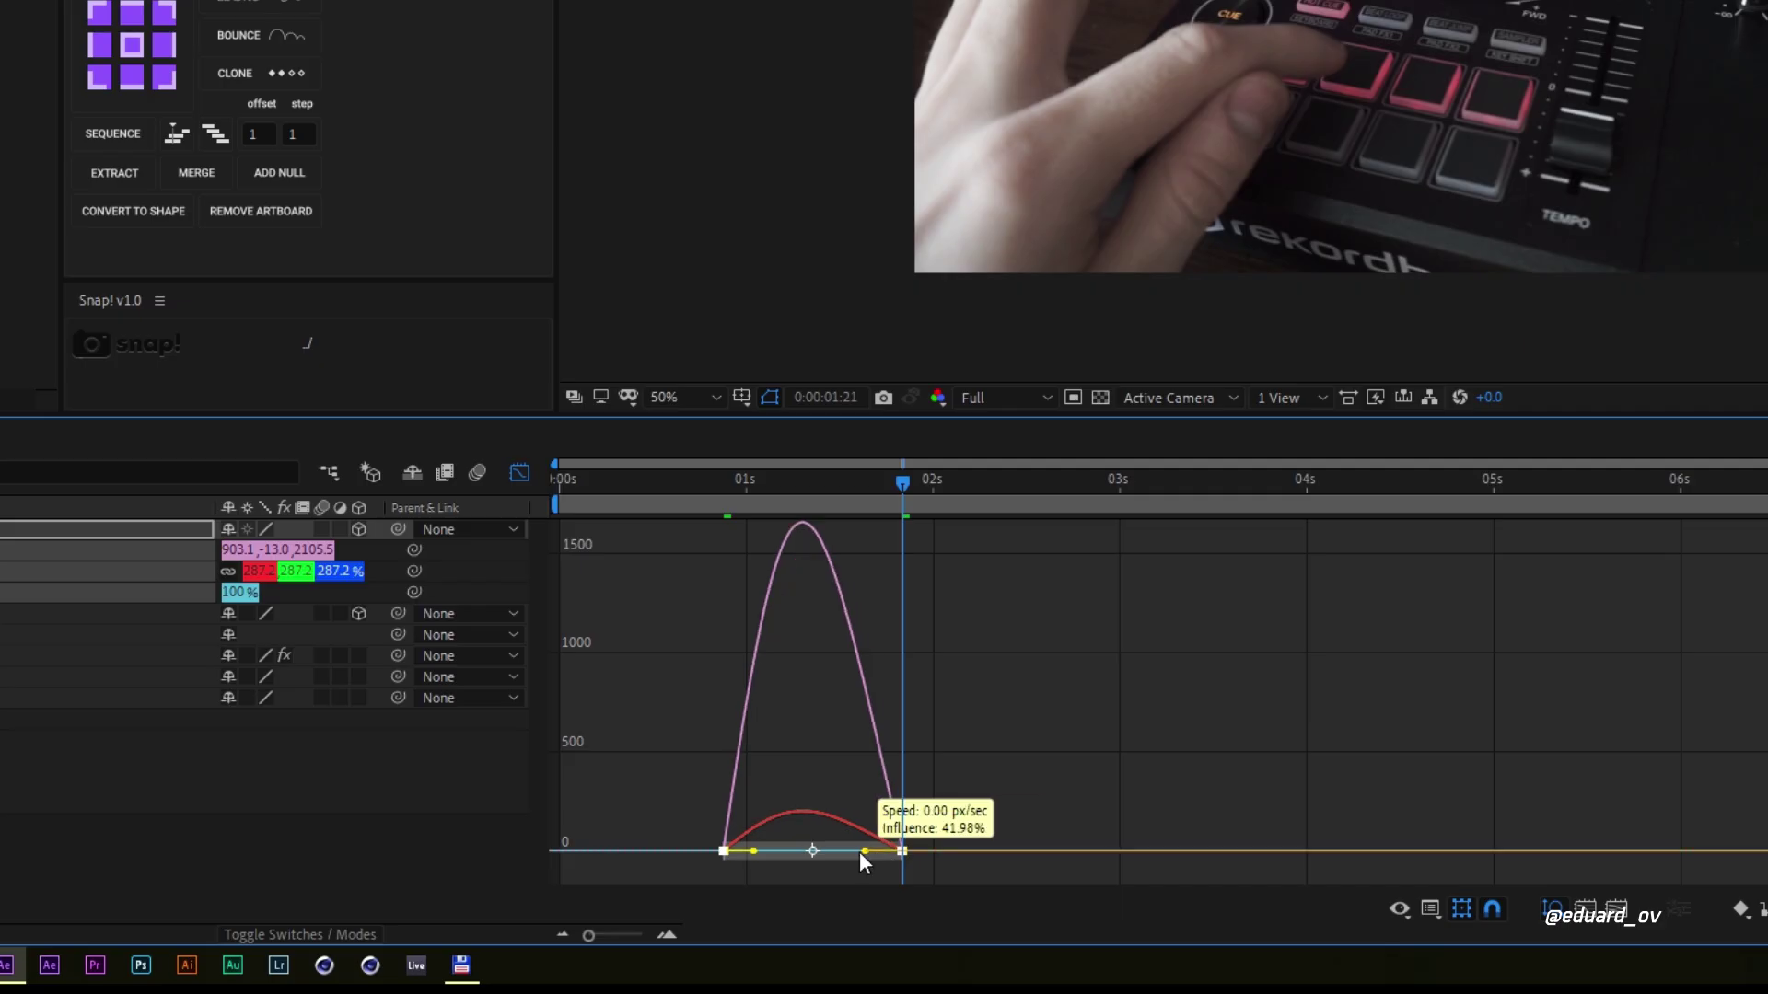
{"action": "left_click_drag", "start_coordinate": [864, 852], "coordinate": [813, 851]}
{"action": "left_click_drag", "start_coordinate": [753, 850], "coordinate": [733, 850]}
Step: Move the ring's second scale keyframe earlier, to about 0:00:01:11, so it widens faster than it rises
{"action": "left_click_drag", "start_coordinate": [730, 478], "coordinate": [903, 499]}
{"action": "key", "text": "shift+F3"}
{"action": "left_click", "coordinate": [589, 756]}
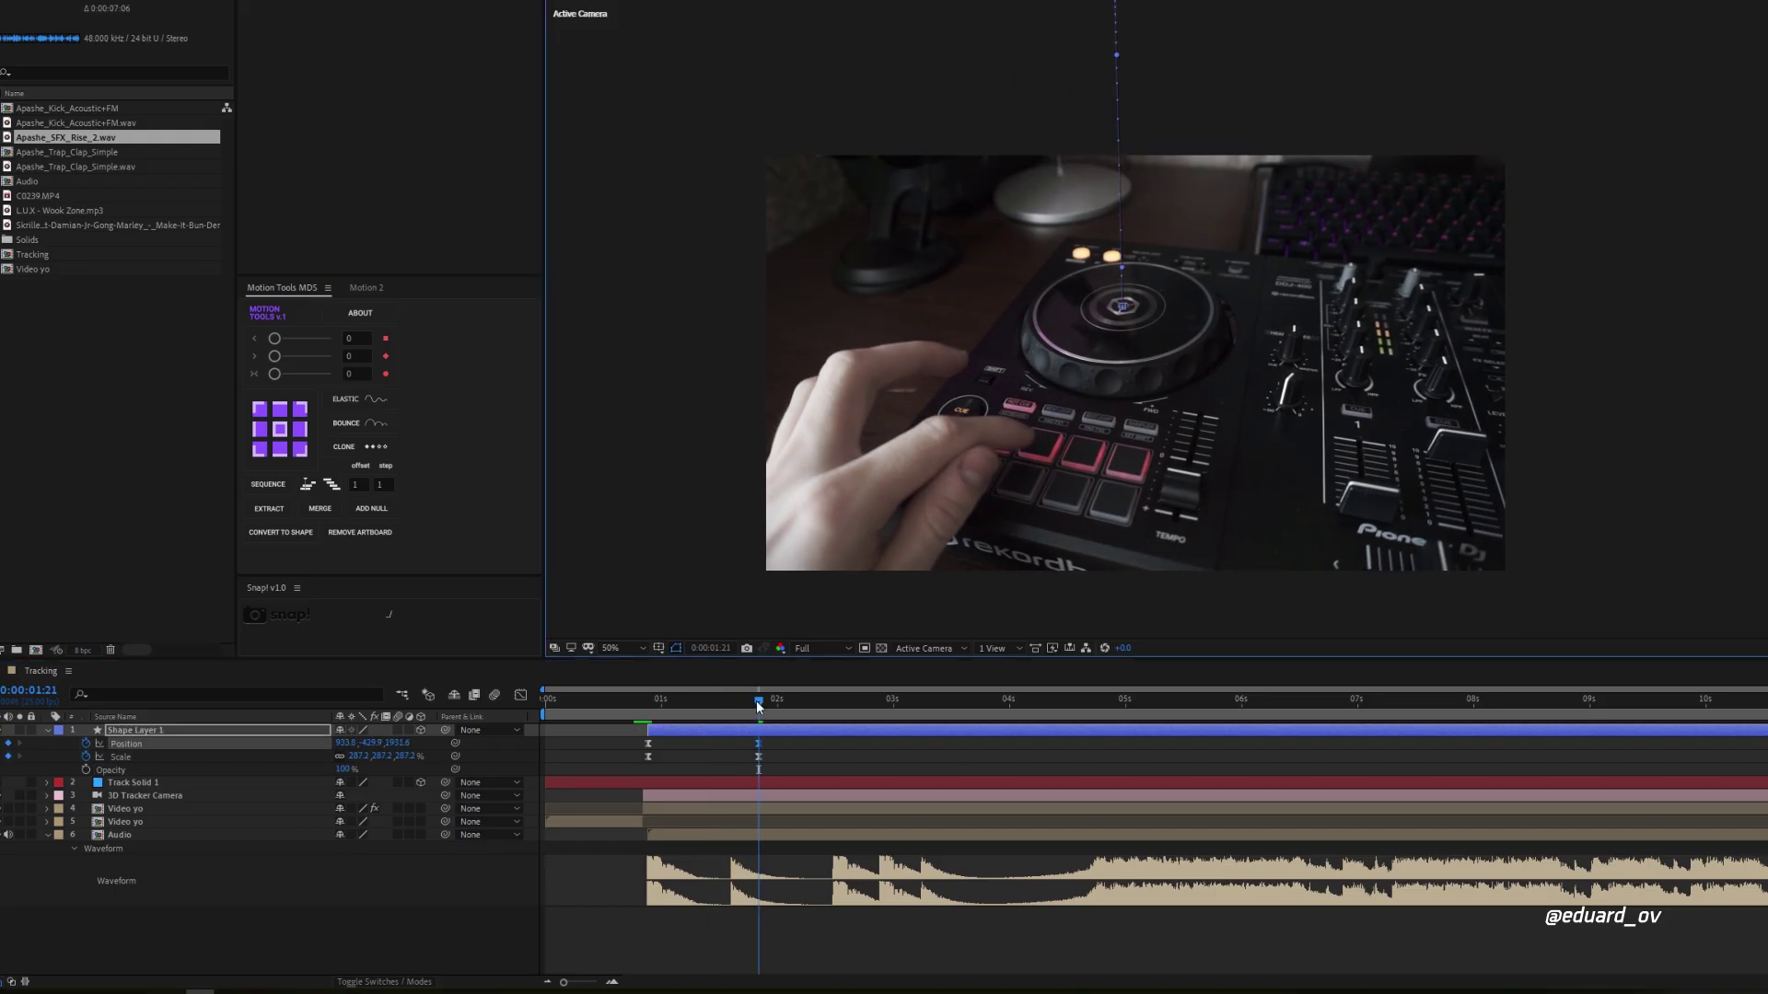
{"action": "left_click_drag", "start_coordinate": [755, 700], "coordinate": [649, 699]}
{"action": "left_click_drag", "start_coordinate": [759, 757], "coordinate": [747, 758]}
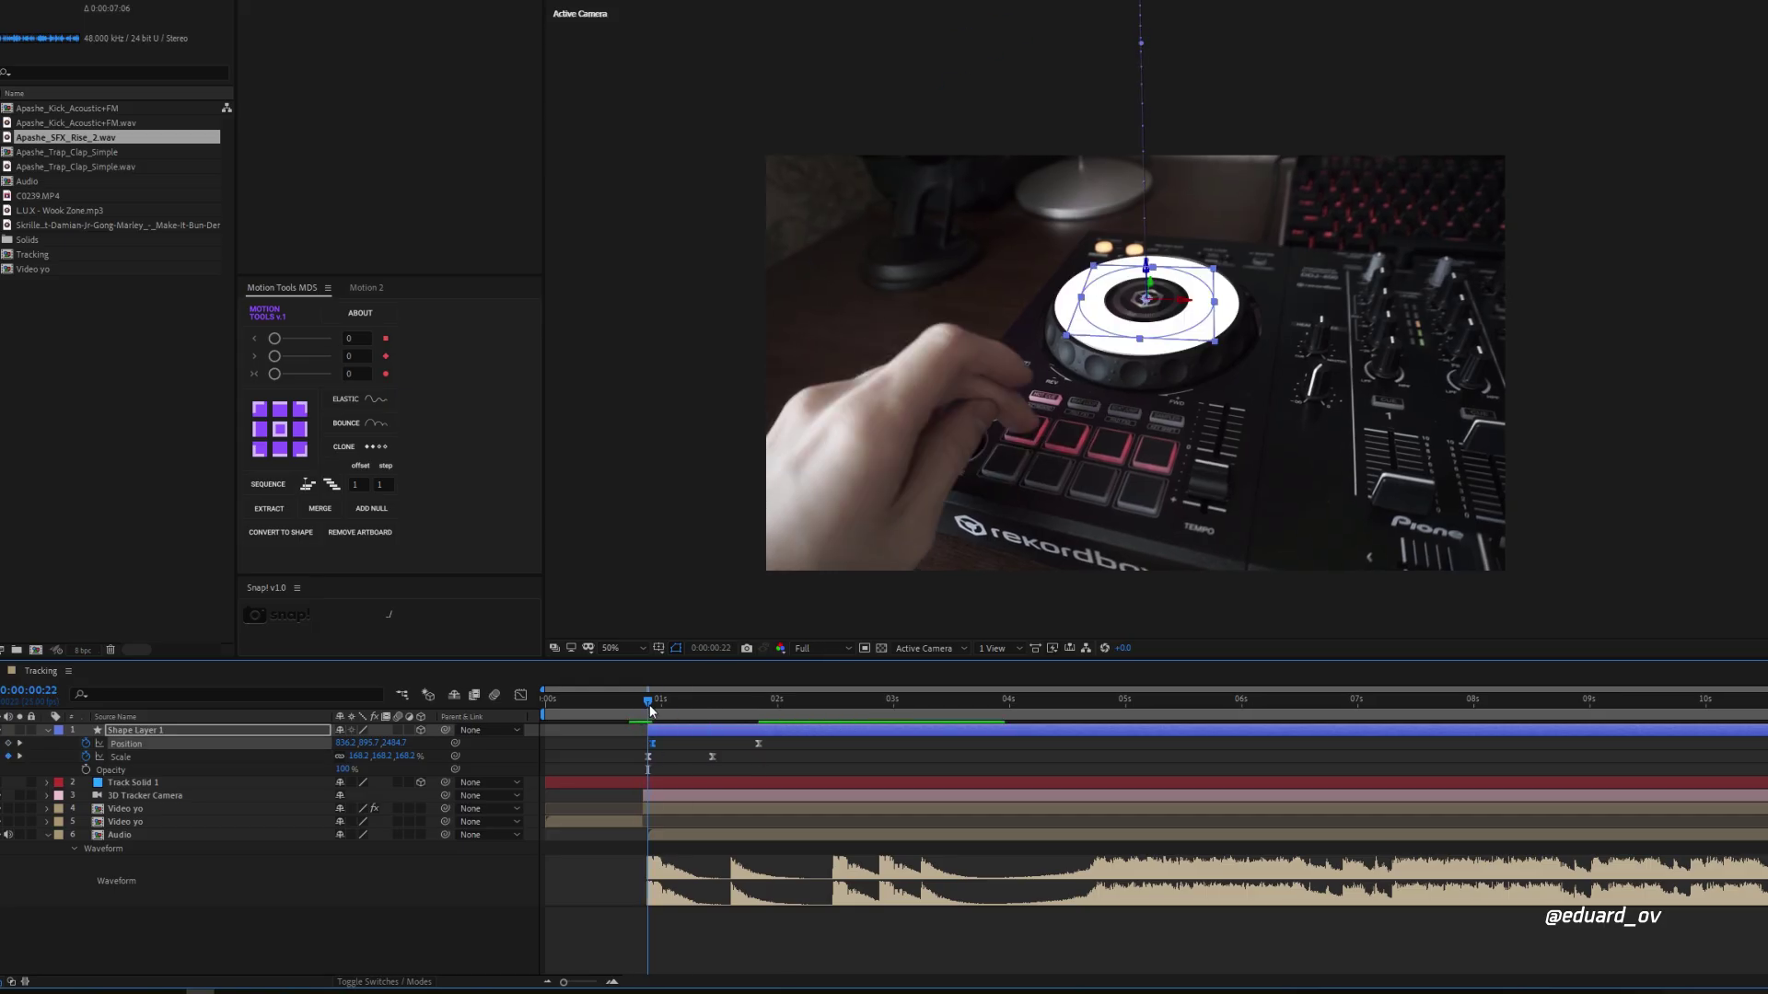
Step: Trim the ring layer just after its last keyframe and duplicate it so the copy starts on the second audio beat
{"action": "left_click_drag", "start_coordinate": [645, 705], "coordinate": [732, 705]}
{"action": "key", "text": "ctrl+d"}
{"action": "key", "text": "["}
{"action": "key", "text": "Page_Down"}
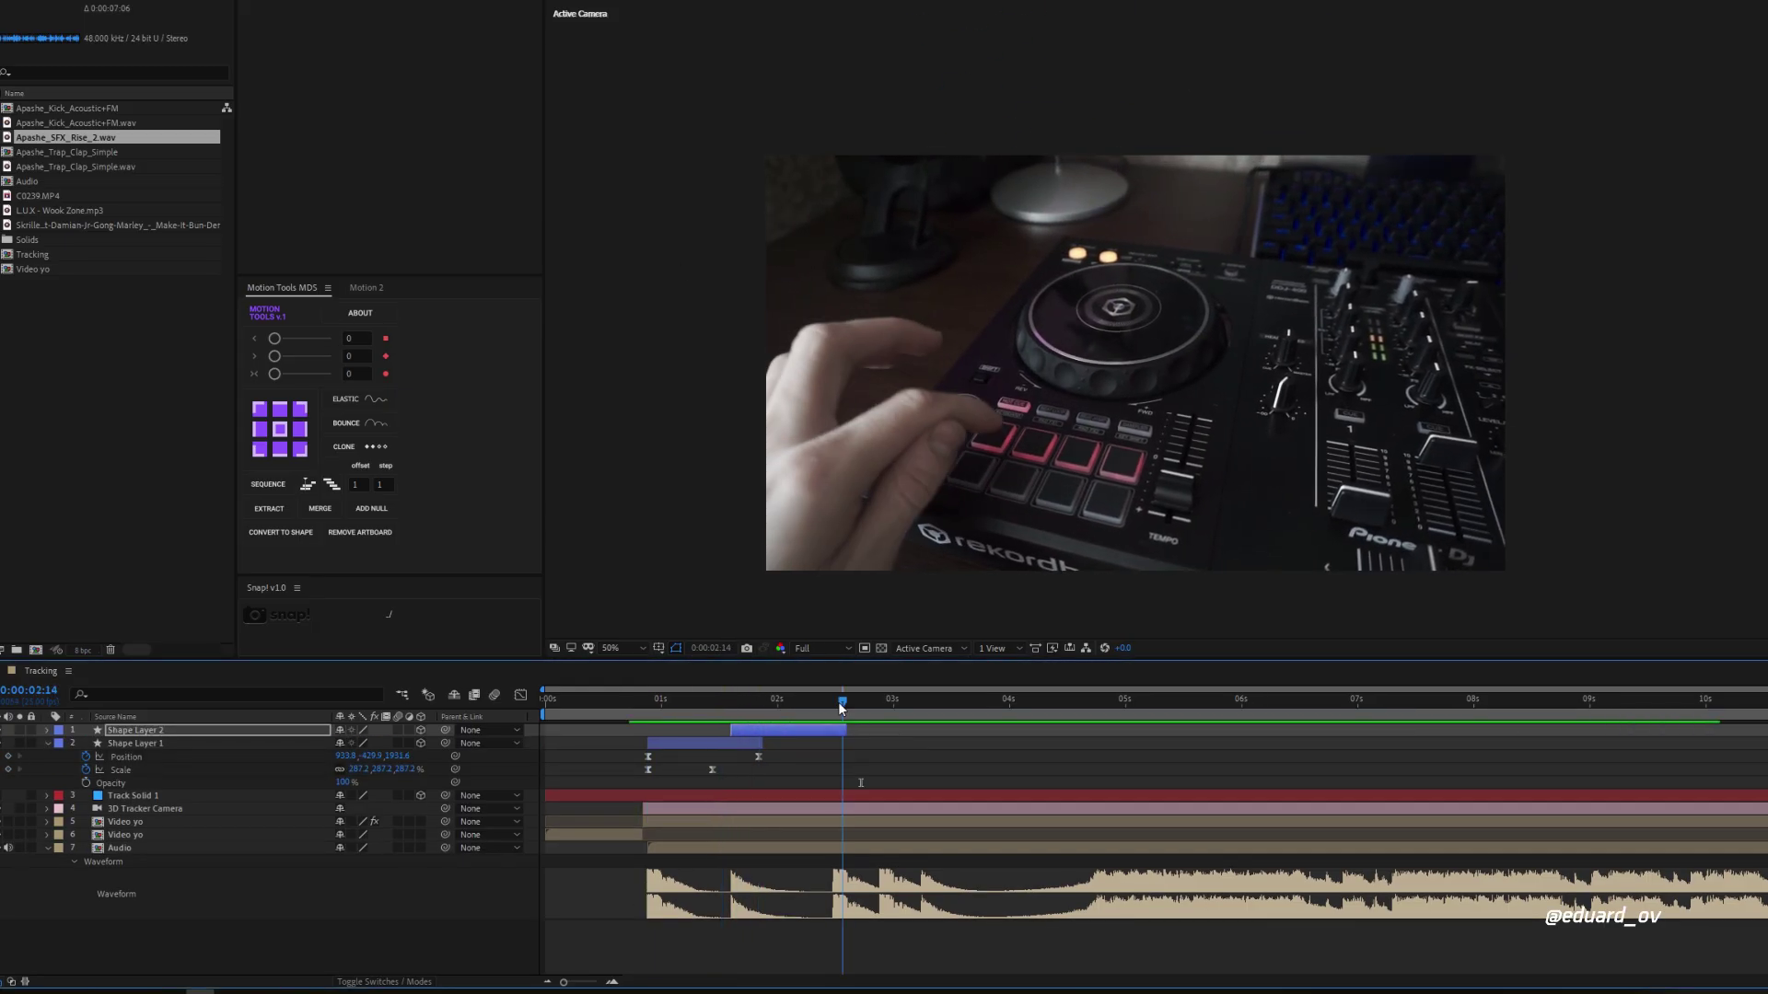
Step: Duplicate the ring layer three more times and start each copy on one of the next beats in the waveform
{"action": "key", "text": "ctrl+Down"}
{"action": "key", "text": "ctrl+d"}
{"action": "left_click", "coordinate": [883, 706]}
{"action": "key", "text": "ctrl+d"}
{"action": "key", "text": "bracketleft"}
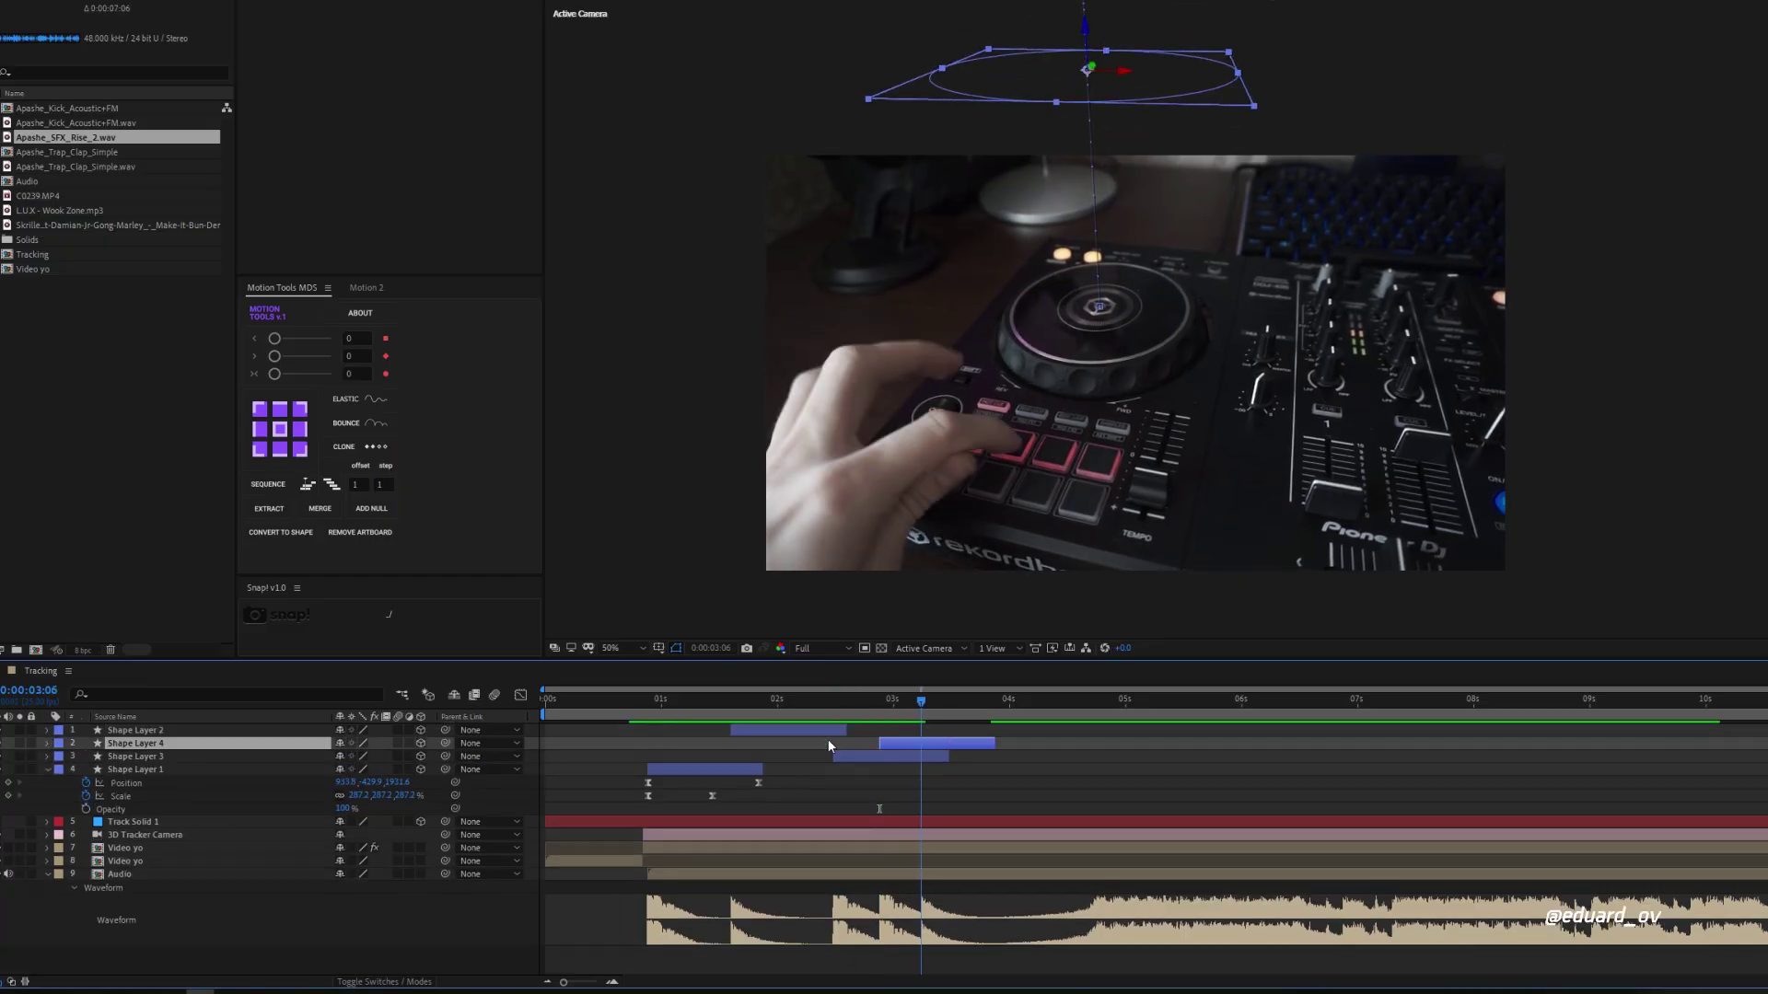
{"action": "key", "text": "ctrl+d"}
{"action": "key", "text": "bracketleft"}
{"action": "left_click", "coordinate": [884, 705]}
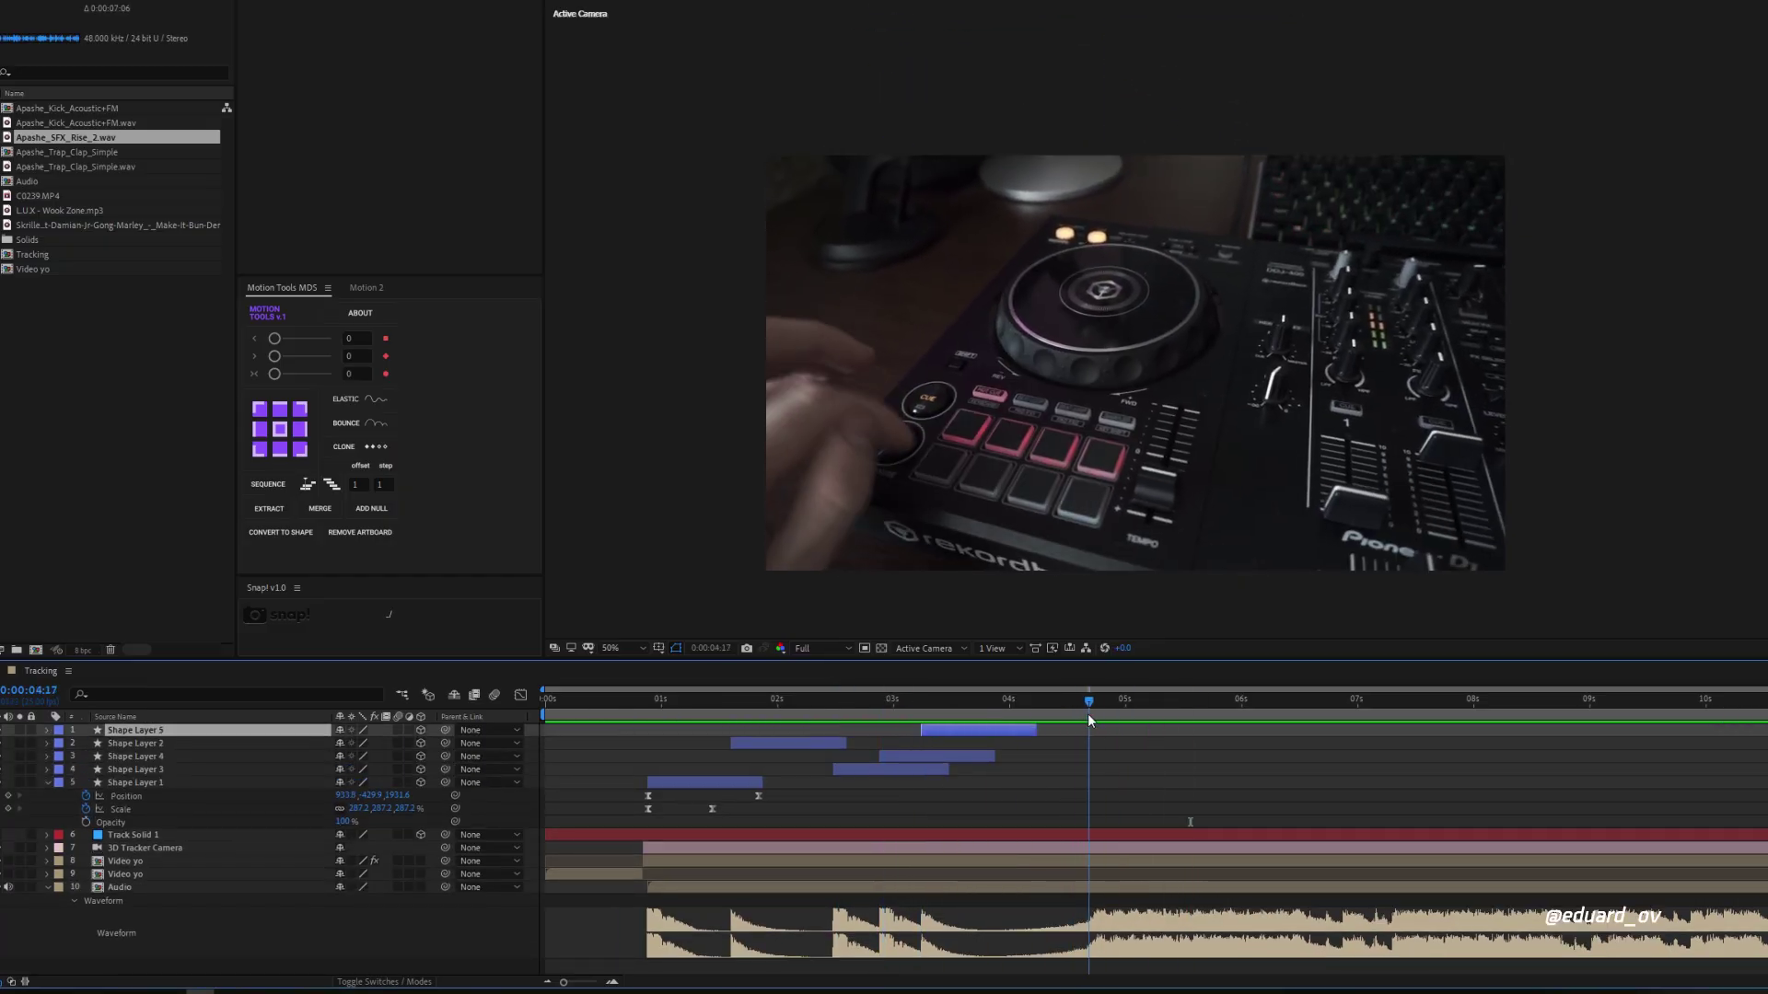
Step: Duplicate the ring to start at the bass drop near 0:00:04:19, on top of the stack, and make it widen without rising until 0:00:05:13
{"action": "left_click", "coordinate": [1096, 716]}
{"action": "left_click", "coordinate": [714, 779]}
{"action": "key", "text": "ctrl+d"}
{"action": "key", "text": "bracketleft"}
{"action": "left_click_drag", "start_coordinate": [296, 784], "coordinate": [295, 730]}
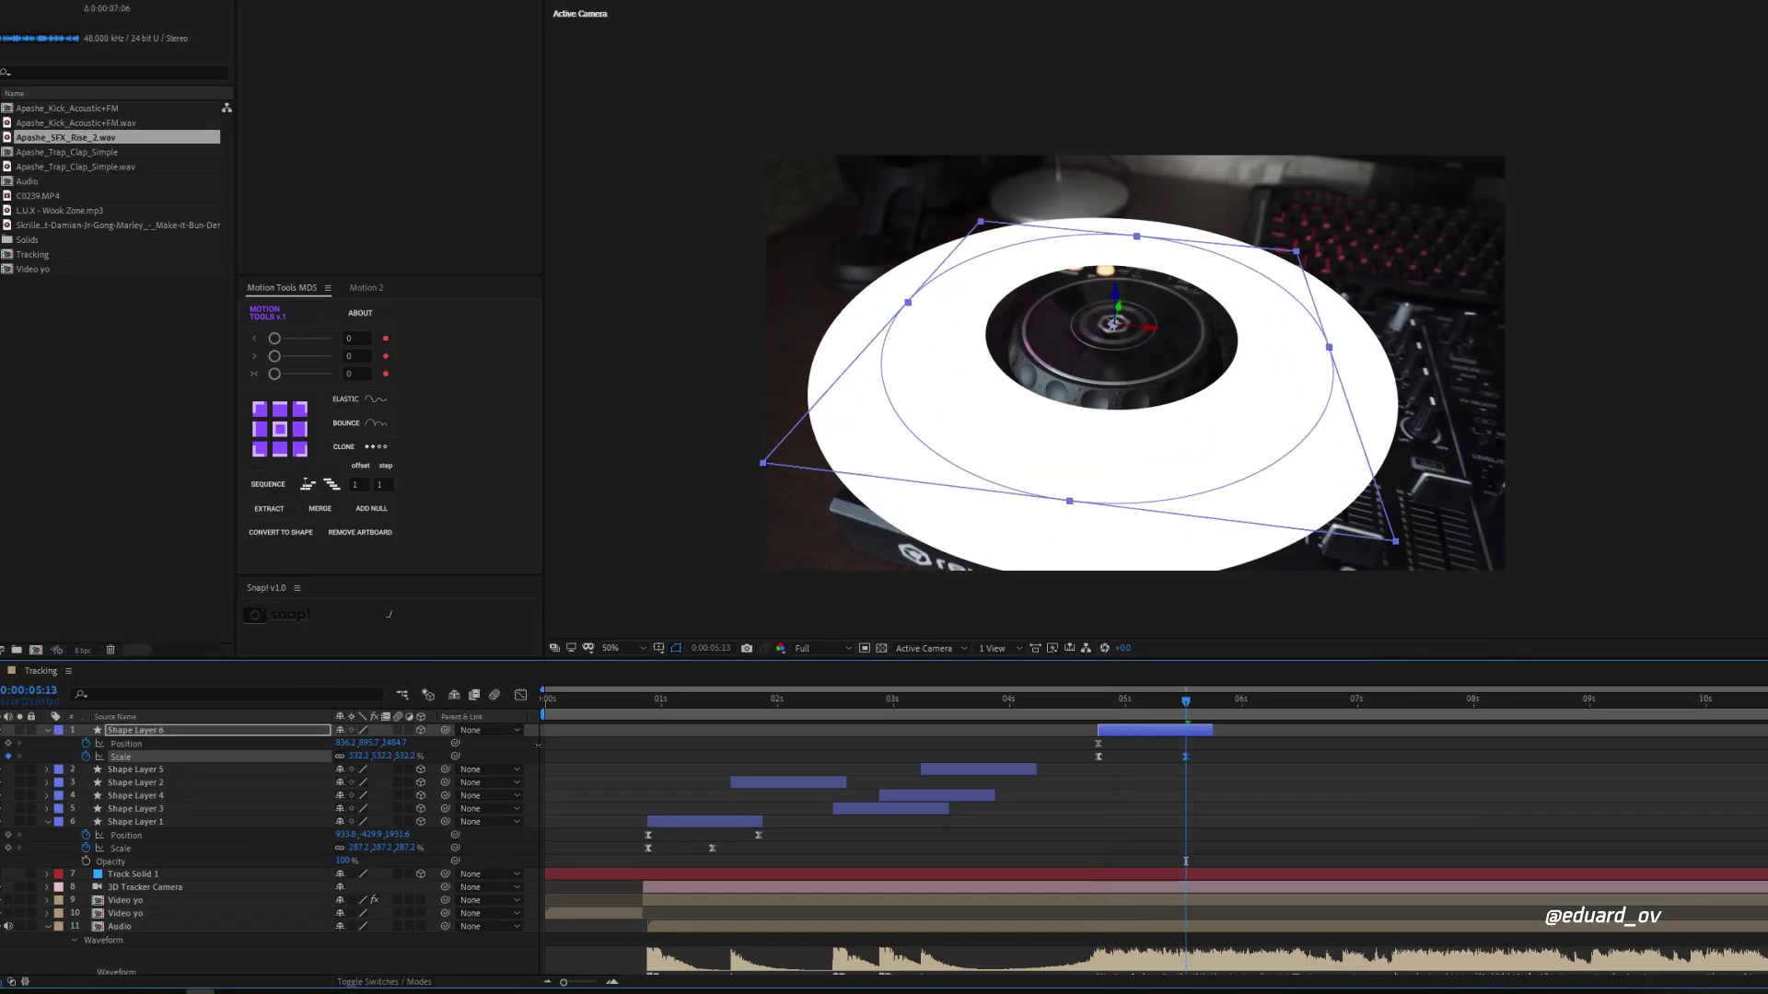
Step: Keyframe the bass-drop ring's opacity from 100% shortly after it appears to 0% at 0:00:05:13, and preview the fade
{"action": "left_click", "coordinate": [680, 710]}
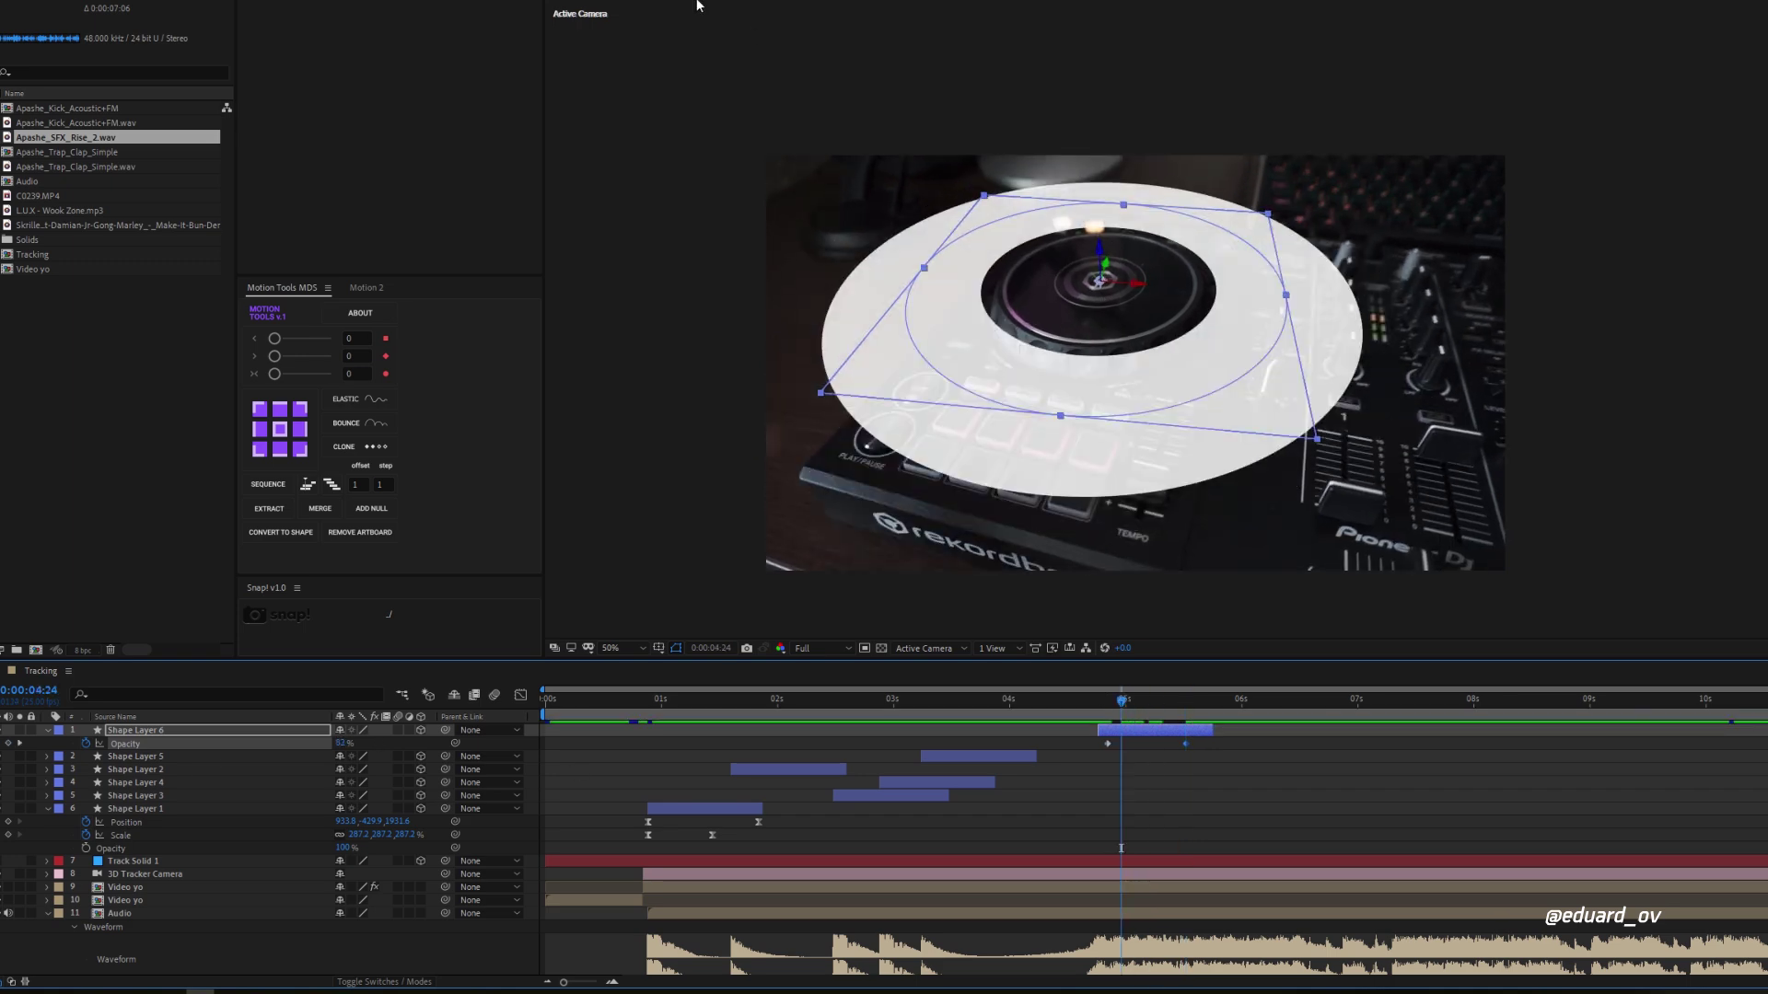
{"action": "left_click", "coordinate": [1095, 705]}
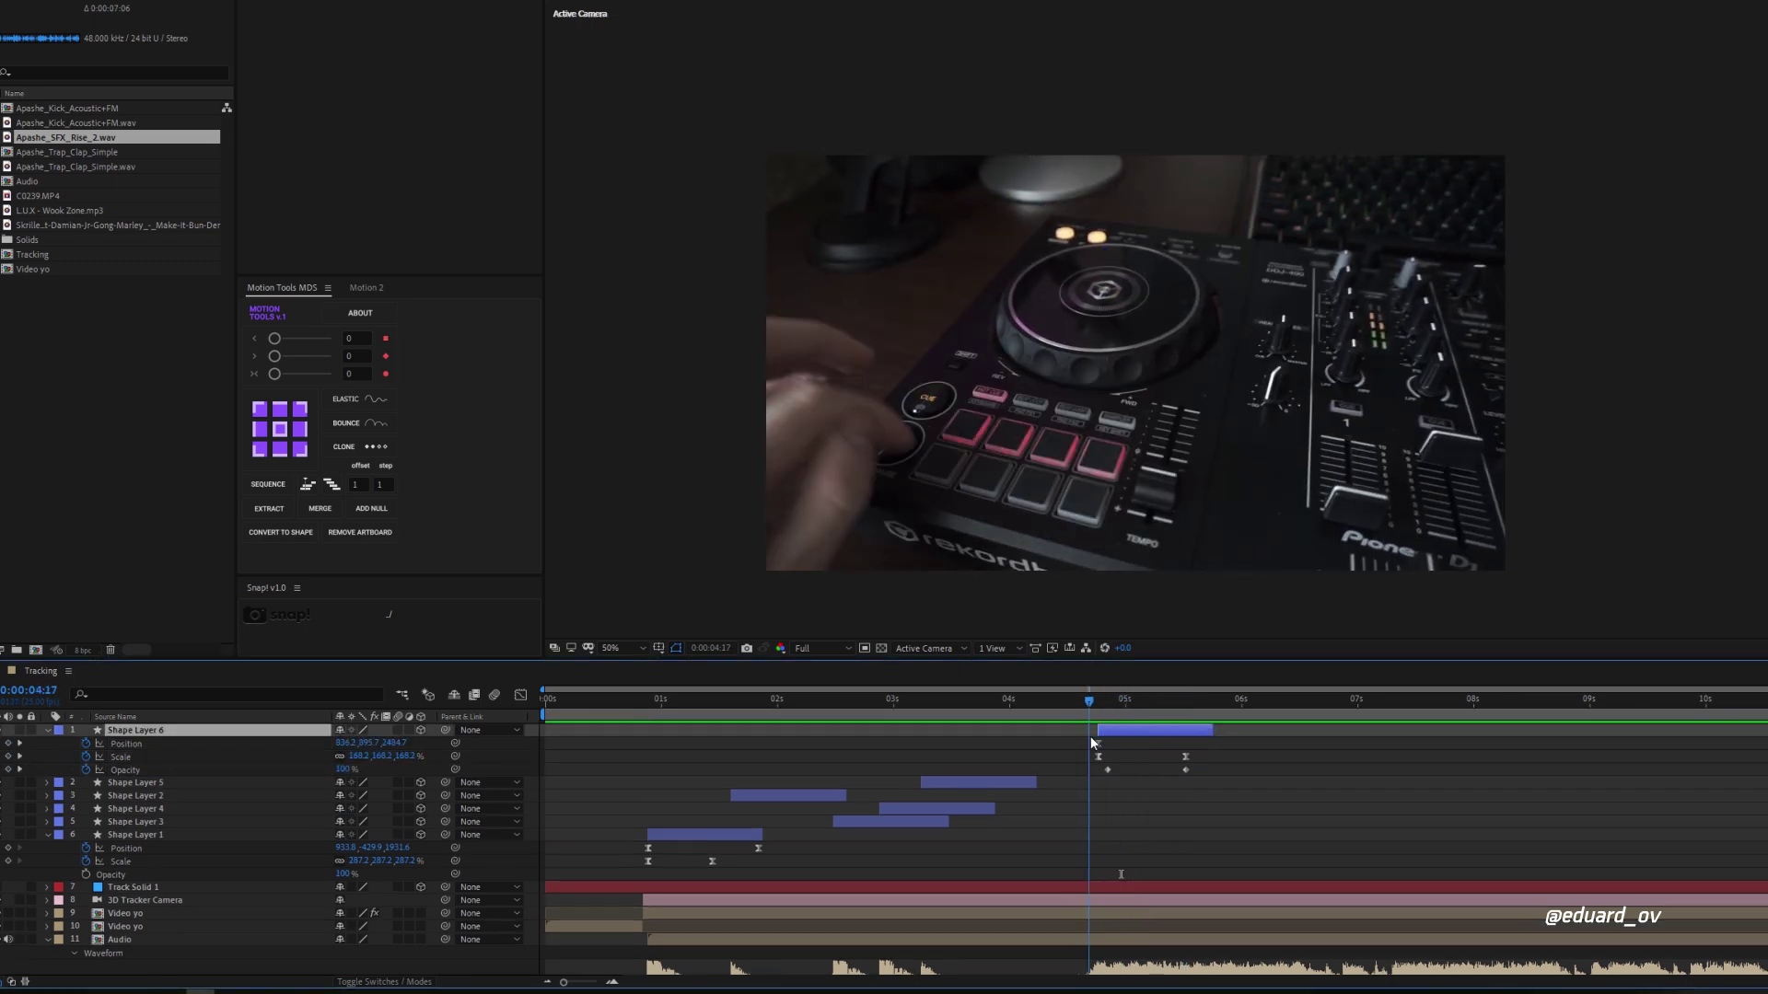
{"action": "left_click_drag", "start_coordinate": [1092, 706], "coordinate": [1291, 720]}
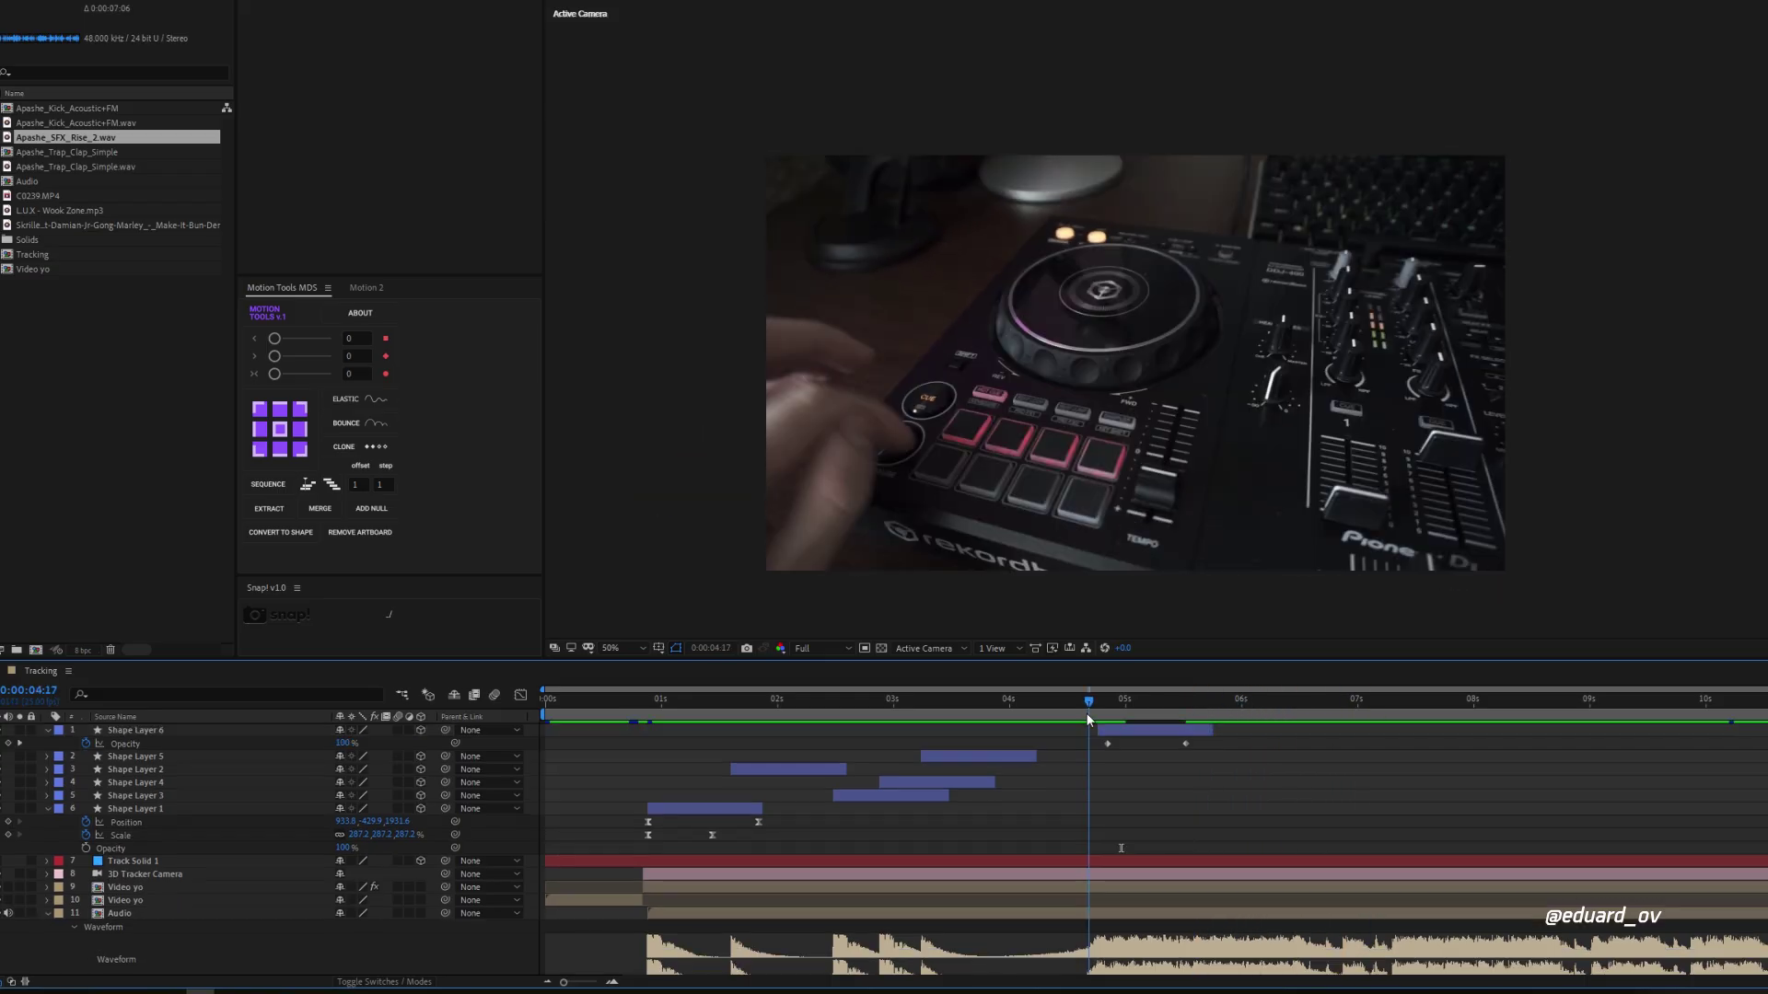
{"action": "key", "text": "space"}
{"action": "left_click_drag", "start_coordinate": [1086, 699], "coordinate": [1103, 706]}
{"action": "left_click", "coordinate": [1116, 731]}
{"action": "key", "text": "u"}
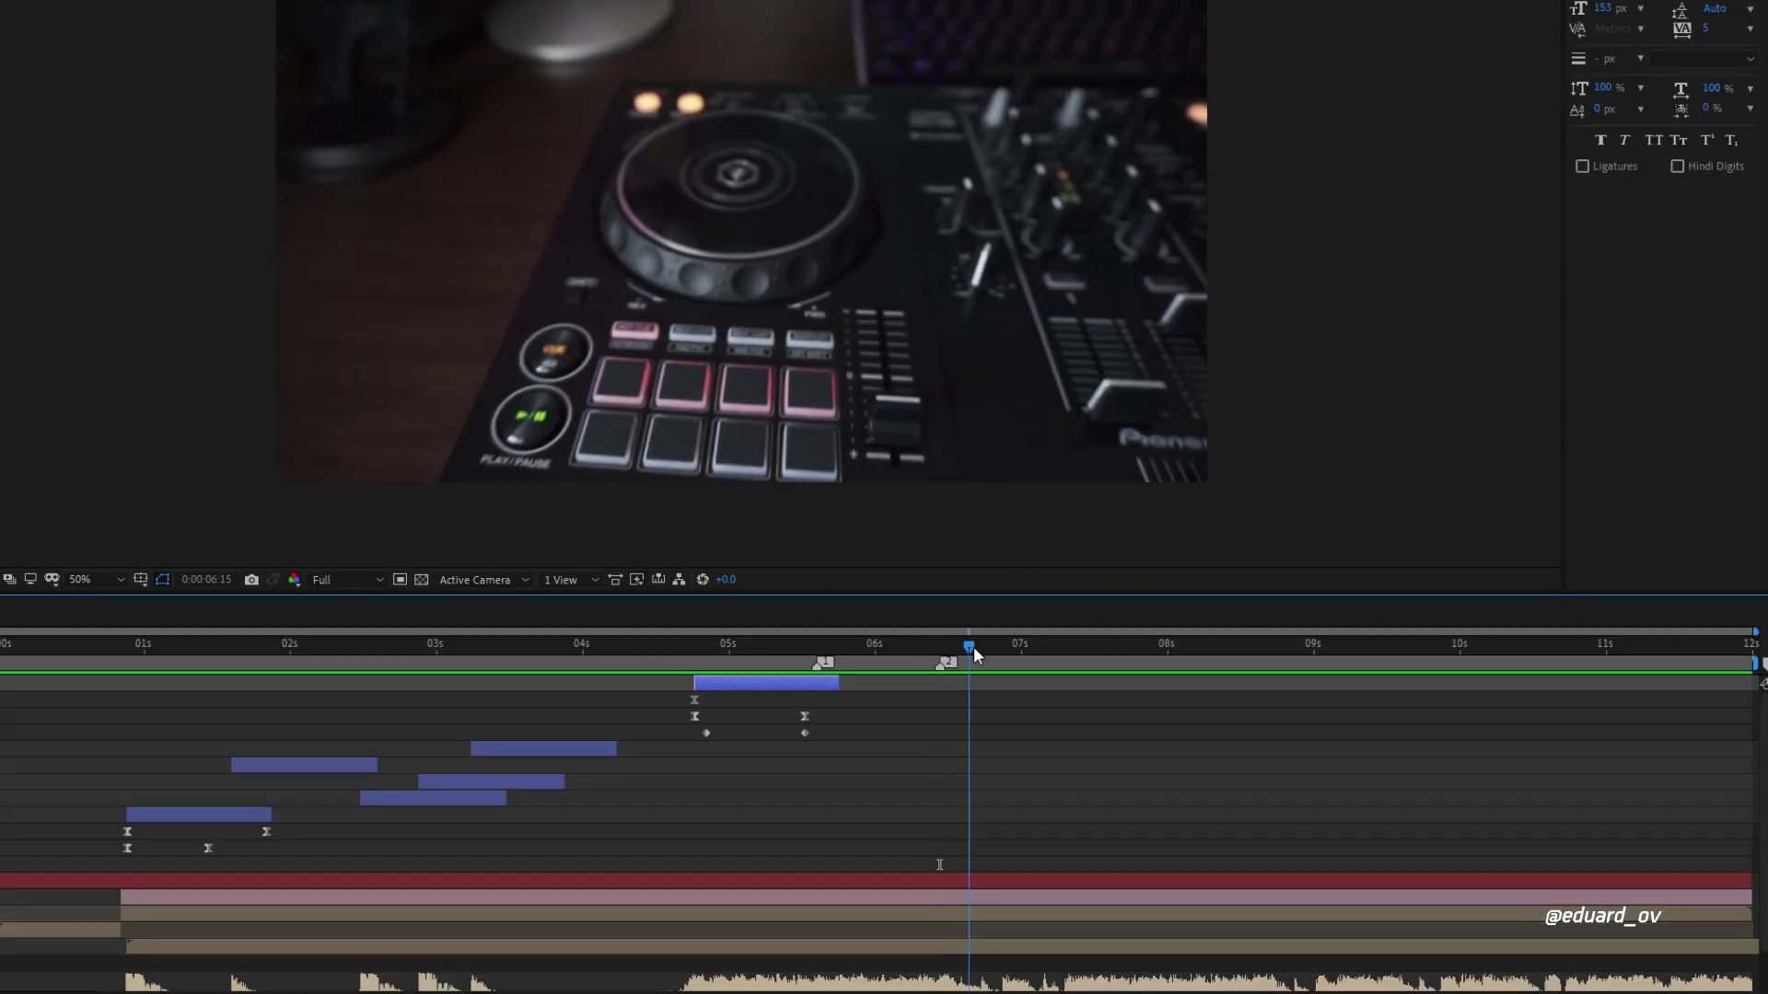
Step: Add numbered composition markers 3 to 9 on the remaining bass hits and play back the timing
{"action": "left_click_drag", "start_coordinate": [1320, 701], "coordinate": [1494, 708]}
{"action": "key", "text": "shift+3"}
{"action": "key", "text": "shift+4"}
{"action": "key", "text": "shift+4"}
{"action": "left_click_drag", "start_coordinate": [1201, 656], "coordinate": [1434, 643]}
{"action": "key", "text": "shift+5"}
{"action": "key", "text": "shift+6"}
{"action": "key", "text": "shift+7"}
{"action": "key", "text": "shift+8"}
{"action": "key", "text": "space"}
{"action": "left_click_drag", "start_coordinate": [1635, 648], "coordinate": [1567, 668]}
{"action": "key", "text": "shift+9"}
{"action": "key", "text": "space"}
{"action": "key", "text": "space"}
{"action": "key", "text": "space"}
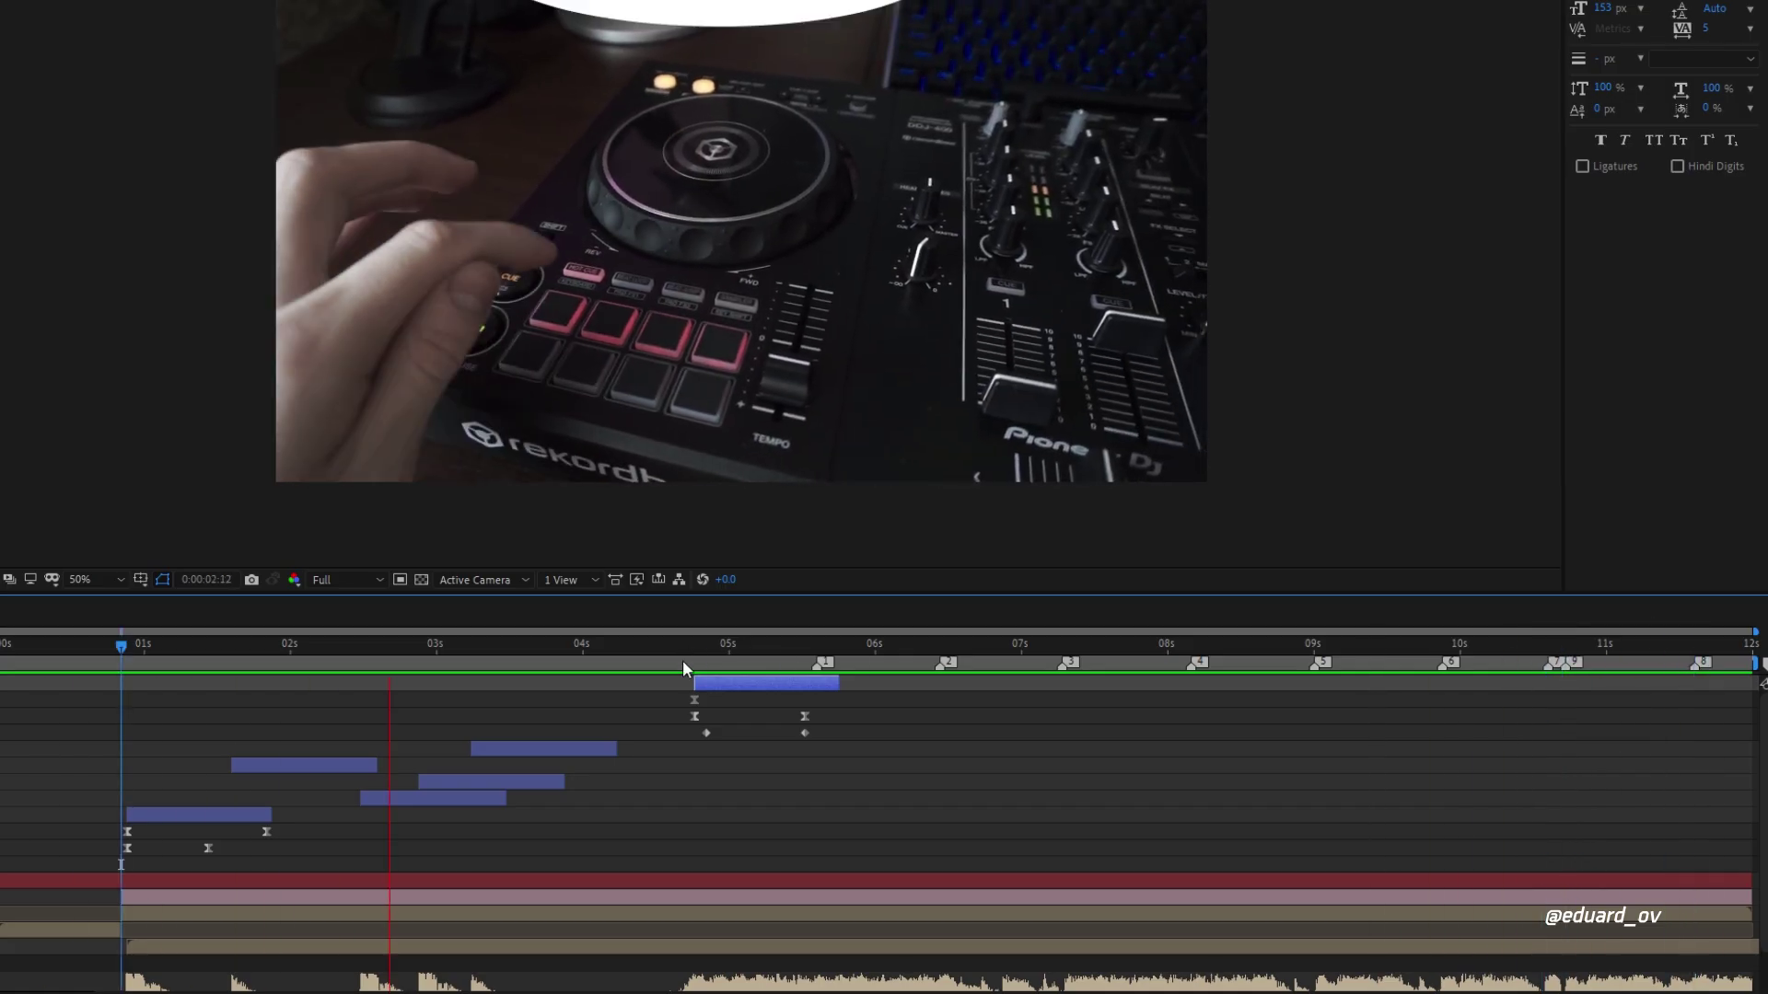
{"action": "key", "text": "space"}
Step: Duplicate the bass-drop ring five times and start the copies at markers 1 to 5
{"action": "key", "text": "ctrl+d"}
{"action": "key", "text": "bracketleft"}
{"action": "key", "text": "ctrl+d"}
{"action": "key", "text": "bracketleft"}
{"action": "left_click", "coordinate": [747, 715], "text": "shift"}
{"action": "key", "text": "ctrl+d"}
{"action": "left_click_drag", "start_coordinate": [748, 716], "coordinate": [1100, 709]}
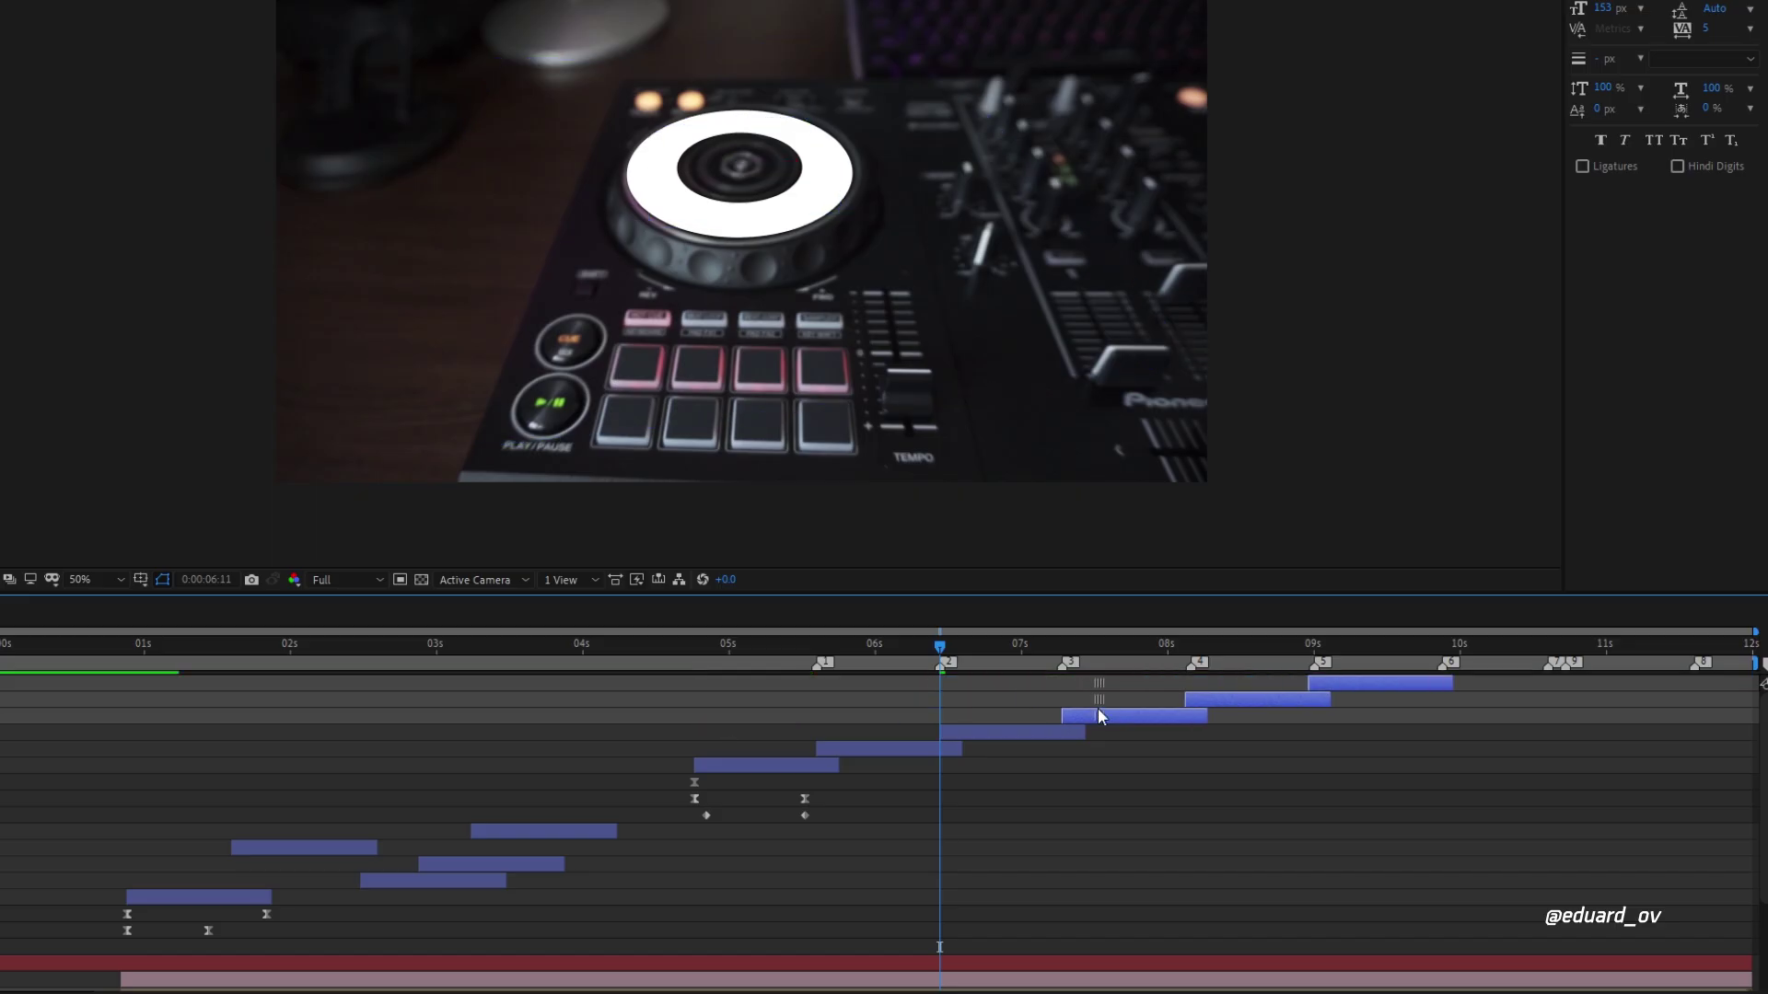
Step: Add ring copies at markers 6 to 9, tightening the keyframe spacing of the copies at the close markers 7 and 8
{"action": "mouse_move", "coordinate": [1059, 652]}
{"action": "left_mouse_down"}
{"action": "mouse_move", "coordinate": [1548, 652]}
{"action": "mouse_move", "coordinate": [1599, 683]}
{"action": "left_mouse_up"}
{"action": "key", "text": "ctrl+d"}
{"action": "key", "text": "ctrl+d"}
{"action": "key", "text": "bracketleft"}
{"action": "key", "text": "u"}
{"action": "key", "text": "ctrl+d"}
{"action": "key", "text": "space"}
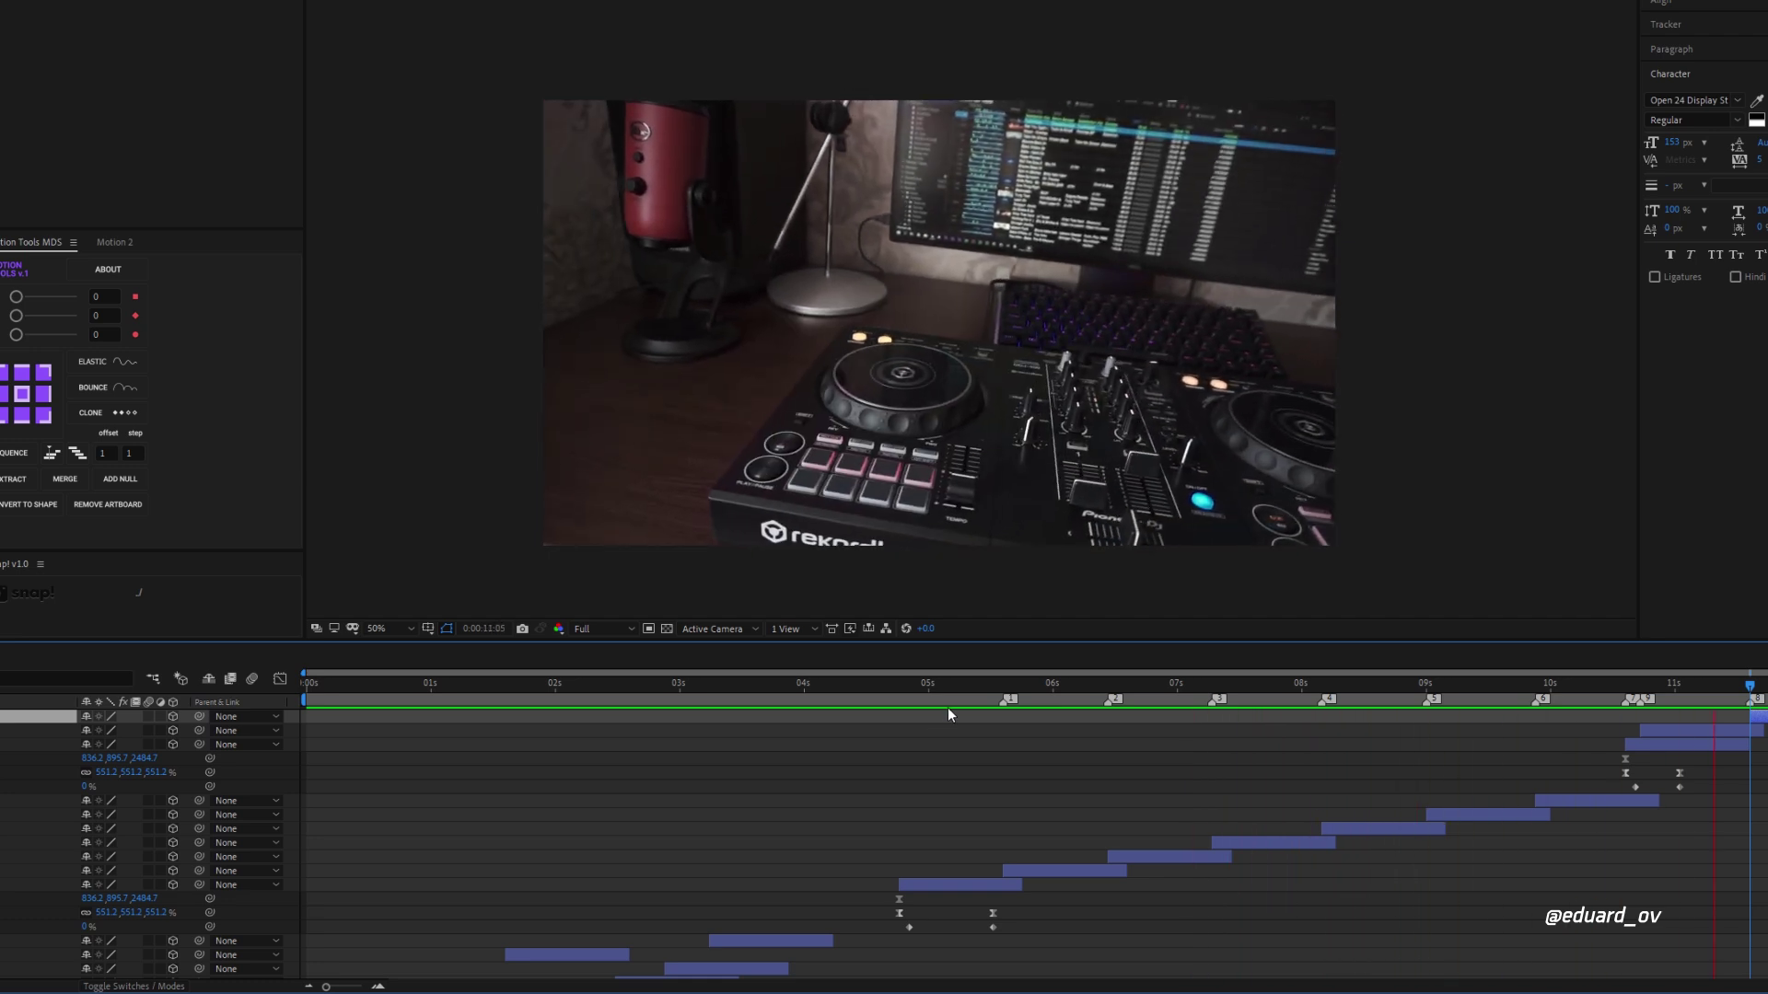
Step: Duplicate the first bass-drop ring layer and reveal the copy's keyframes
{"action": "left_click", "coordinate": [811, 765]}
{"action": "key", "text": "u"}
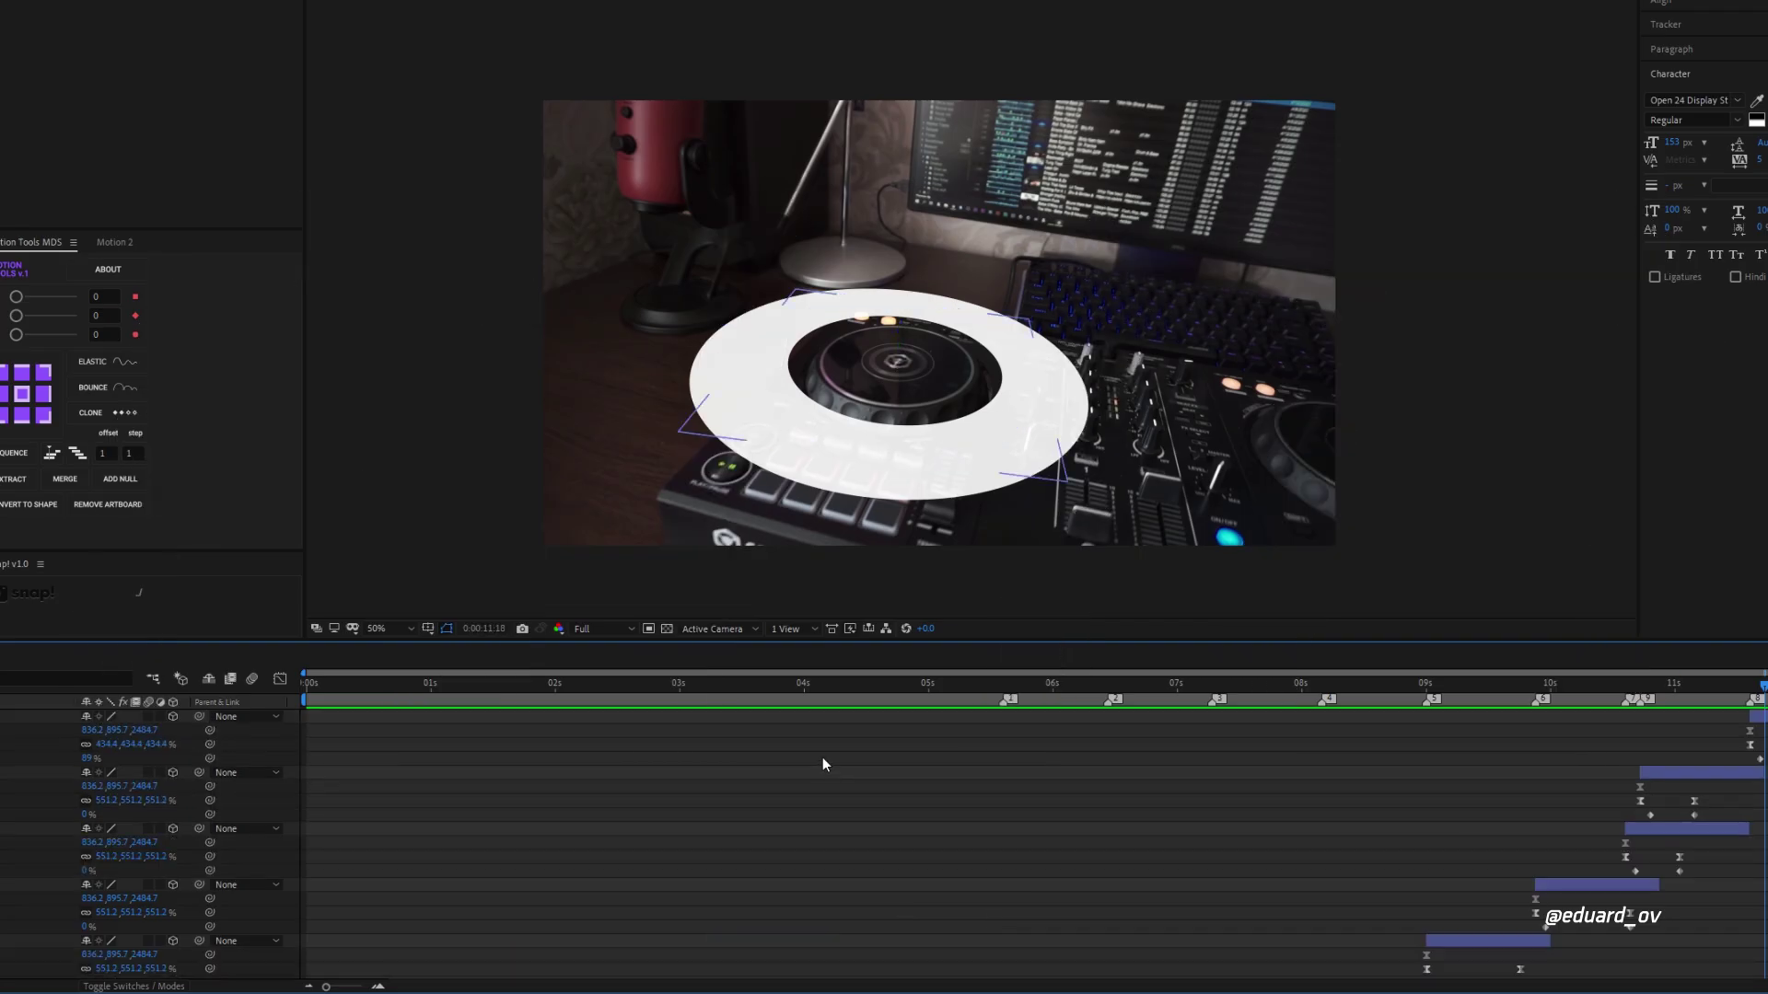
{"action": "key", "text": "u"}
{"action": "left_click", "coordinate": [895, 689]}
{"action": "left_click", "coordinate": [898, 688]}
{"action": "key", "text": "ctrl+d"}
{"action": "key", "text": "u"}
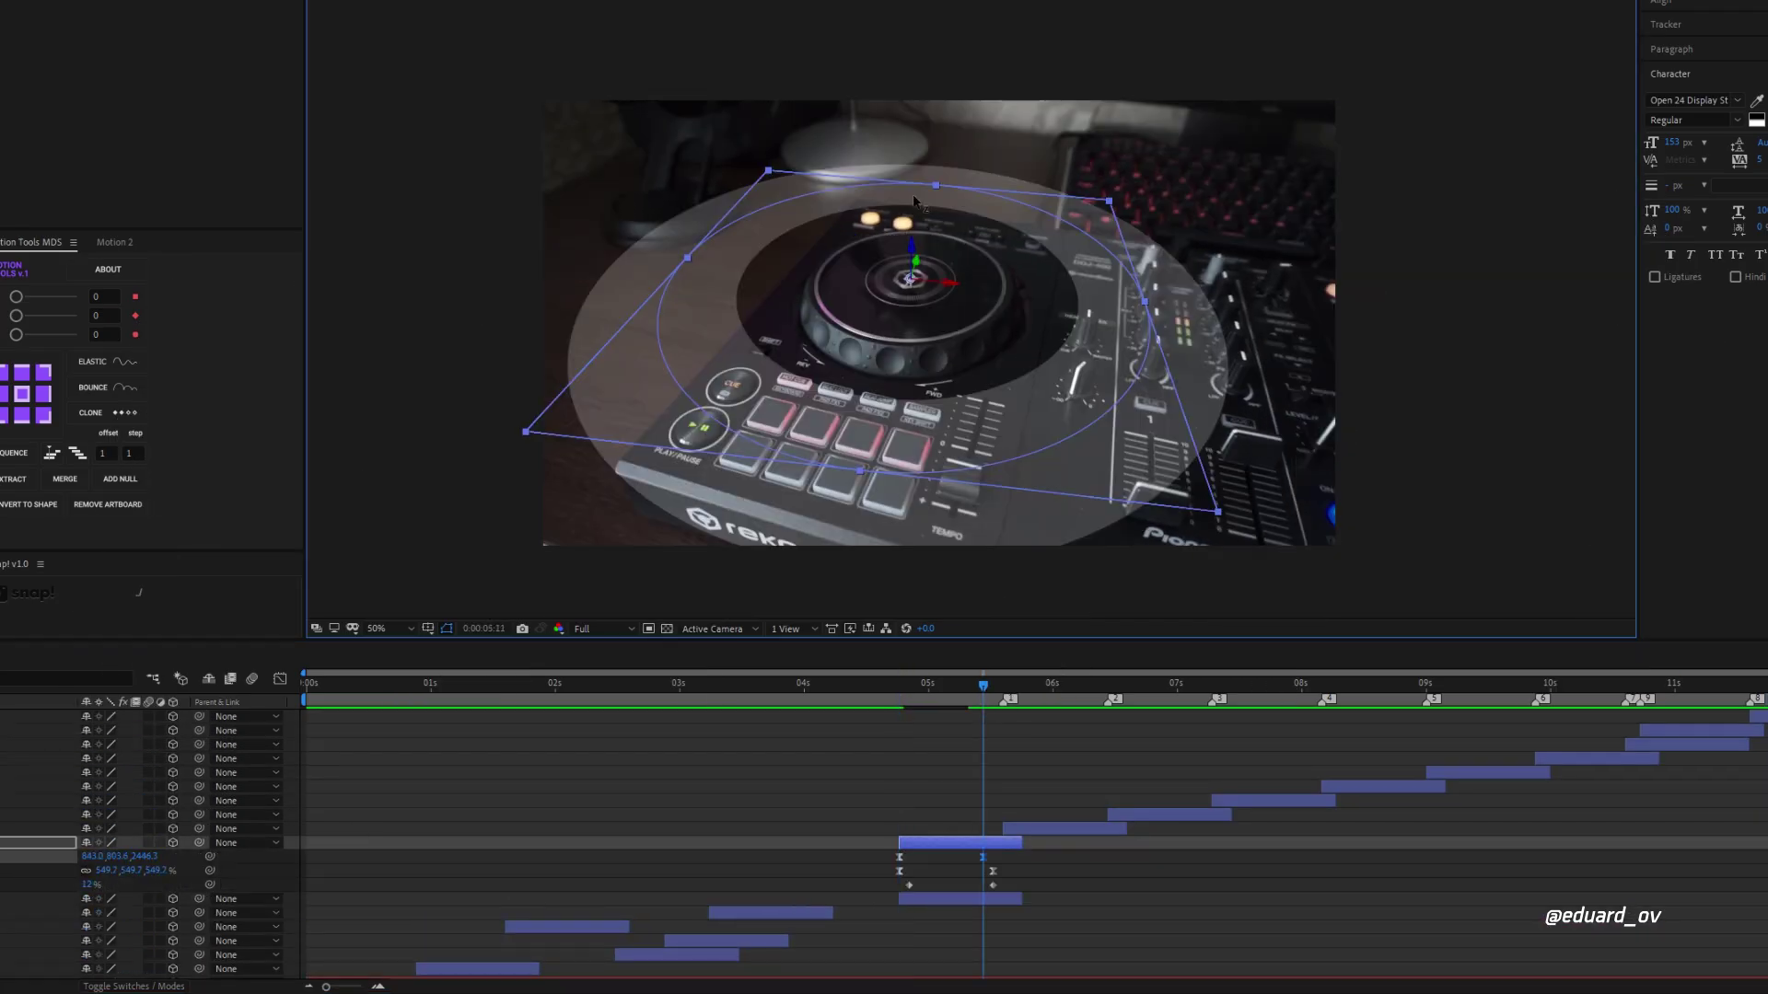
Step: Make the duplicated ring rise above the frame by about 0:00:05:12 with a fast-start speed curve, and extend its scale animation to about 0:00:06:06
{"action": "left_click", "coordinate": [991, 858]}
{"action": "key", "text": "shift+F3"}
{"action": "left_click", "coordinate": [873, 690]}
{"action": "key", "text": "space"}
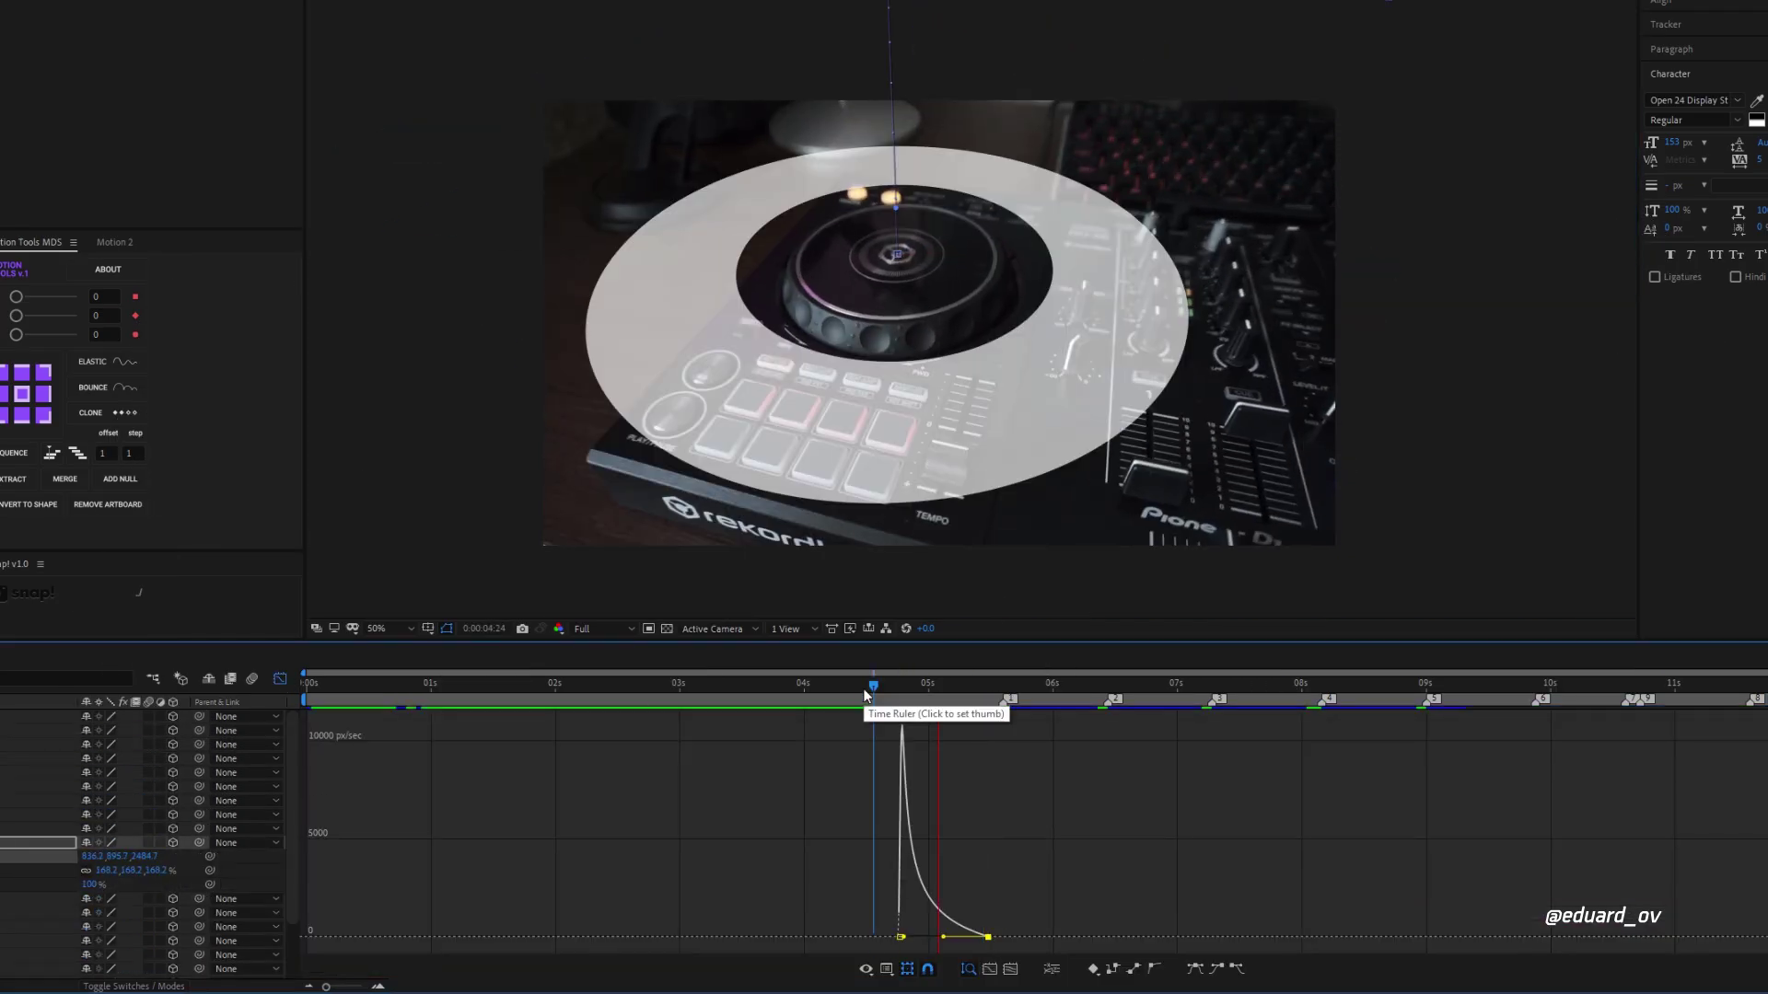
{"action": "key", "text": "shift+F3"}
{"action": "left_click", "coordinate": [919, 689]}
Step: Label the rising ring layer yellow and duplicate it into a cascade of five copies starting a few frames apart
{"action": "key", "text": "ctrl+d"}
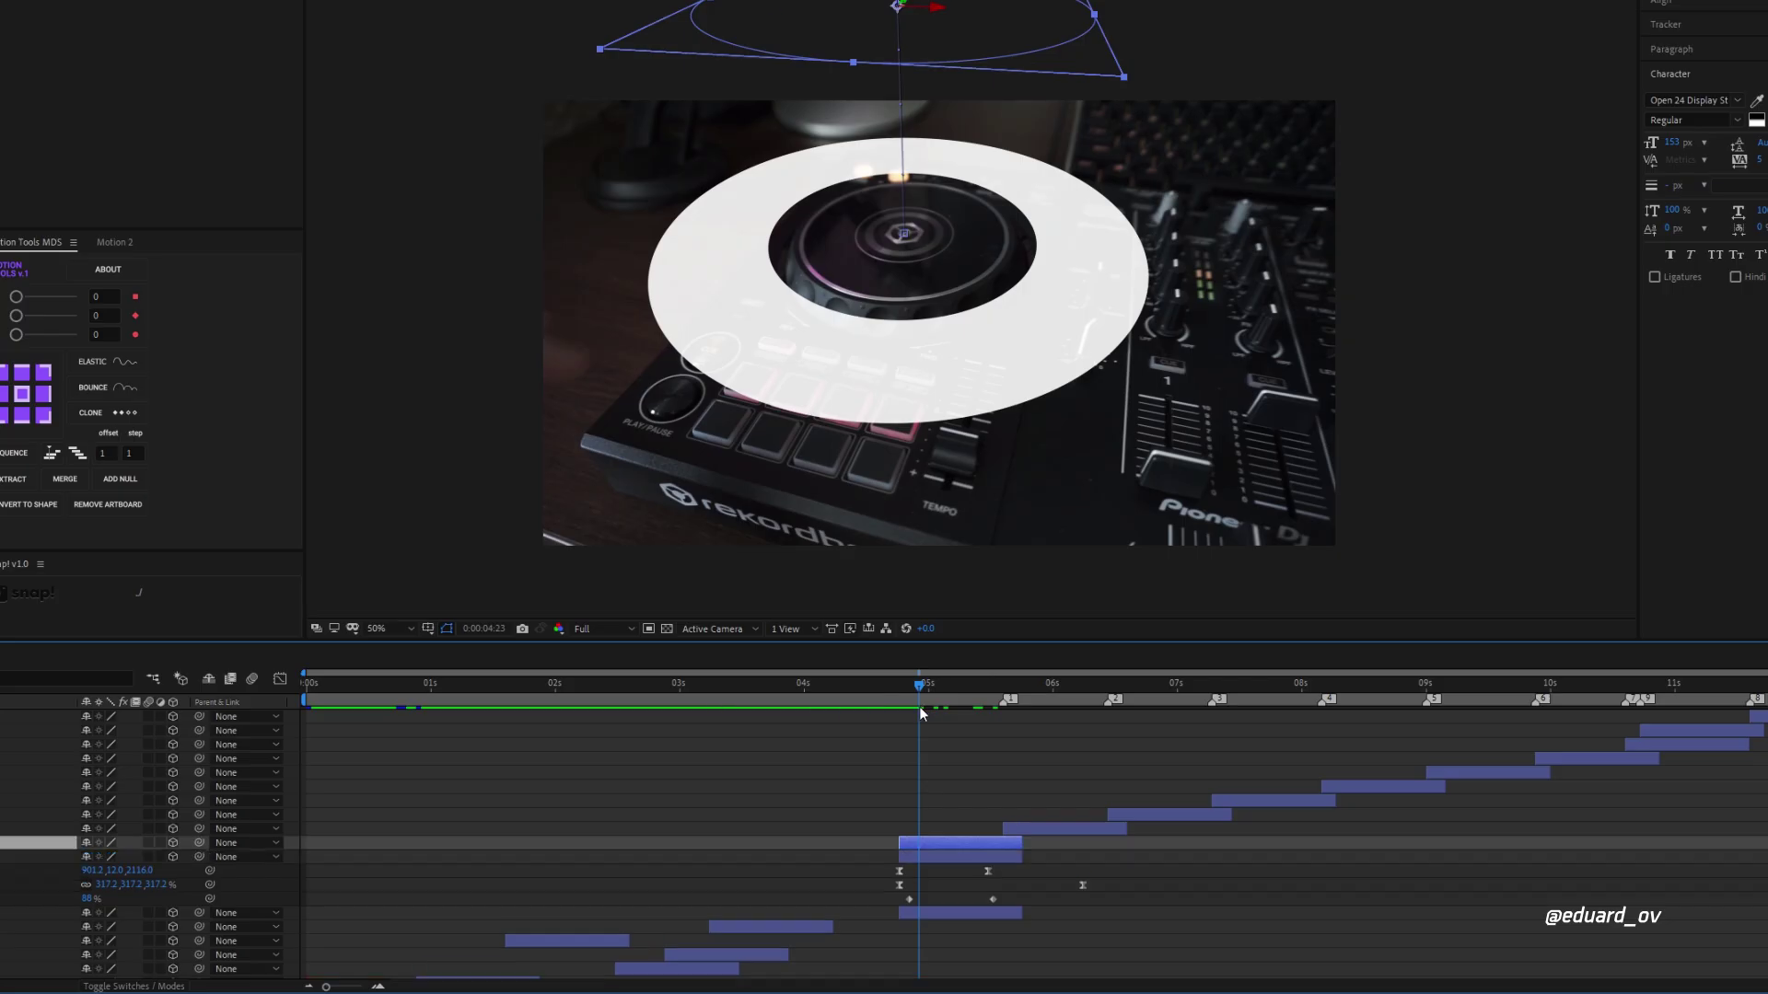
{"action": "key", "text": "ctrl+z"}
{"action": "left_click", "coordinate": [825, 835]}
{"action": "key", "text": "u"}
{"action": "key", "text": "u"}
{"action": "left_click", "coordinate": [920, 718]}
{"action": "key", "text": "ctrl+d"}
{"action": "key", "text": "ctrl+d"}
{"action": "key", "text": "ctrl+d"}
Step: Duplicate the five staggered yellow rings and shift the copies later to continue the cascade, checking it in playback
{"action": "left_click", "coordinate": [988, 691]}
{"action": "left_click", "coordinate": [925, 772], "text": "shift"}
{"action": "key", "text": "ctrl+d"}
{"action": "left_click_drag", "start_coordinate": [924, 773], "coordinate": [1012, 773]}
{"action": "left_click", "coordinate": [1013, 690]}
{"action": "key", "text": "space"}
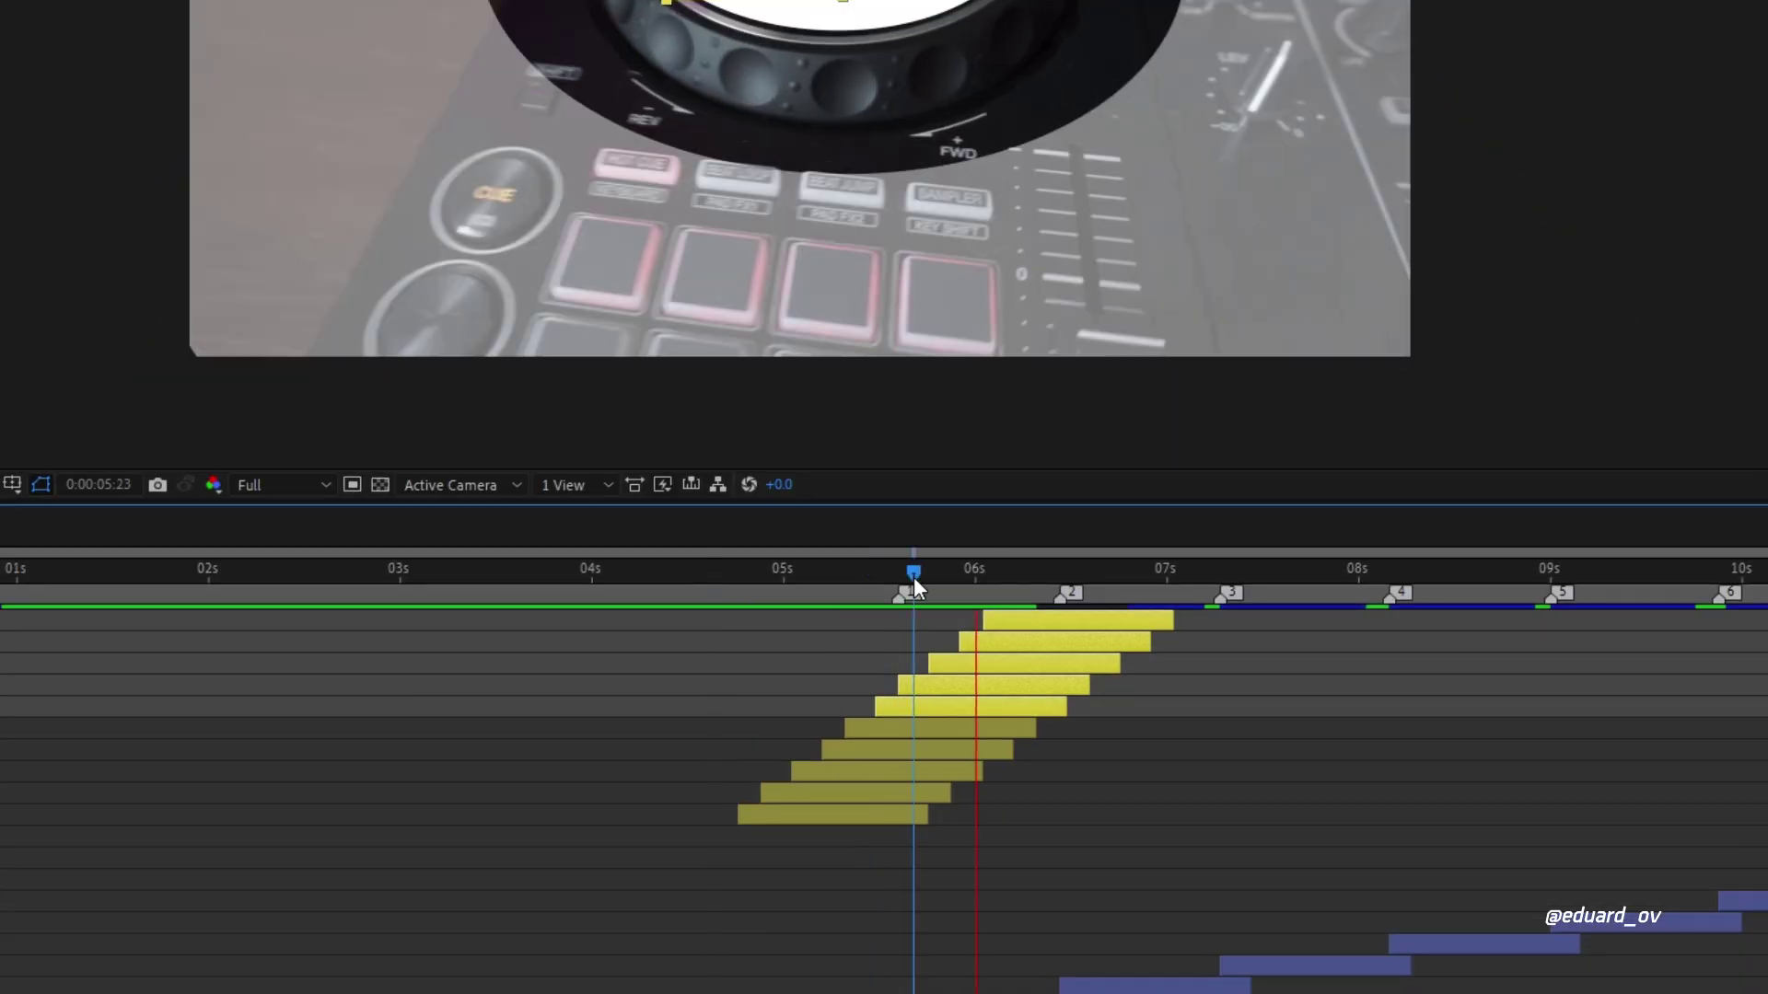
{"action": "left_click_drag", "start_coordinate": [913, 577], "coordinate": [1149, 582]}
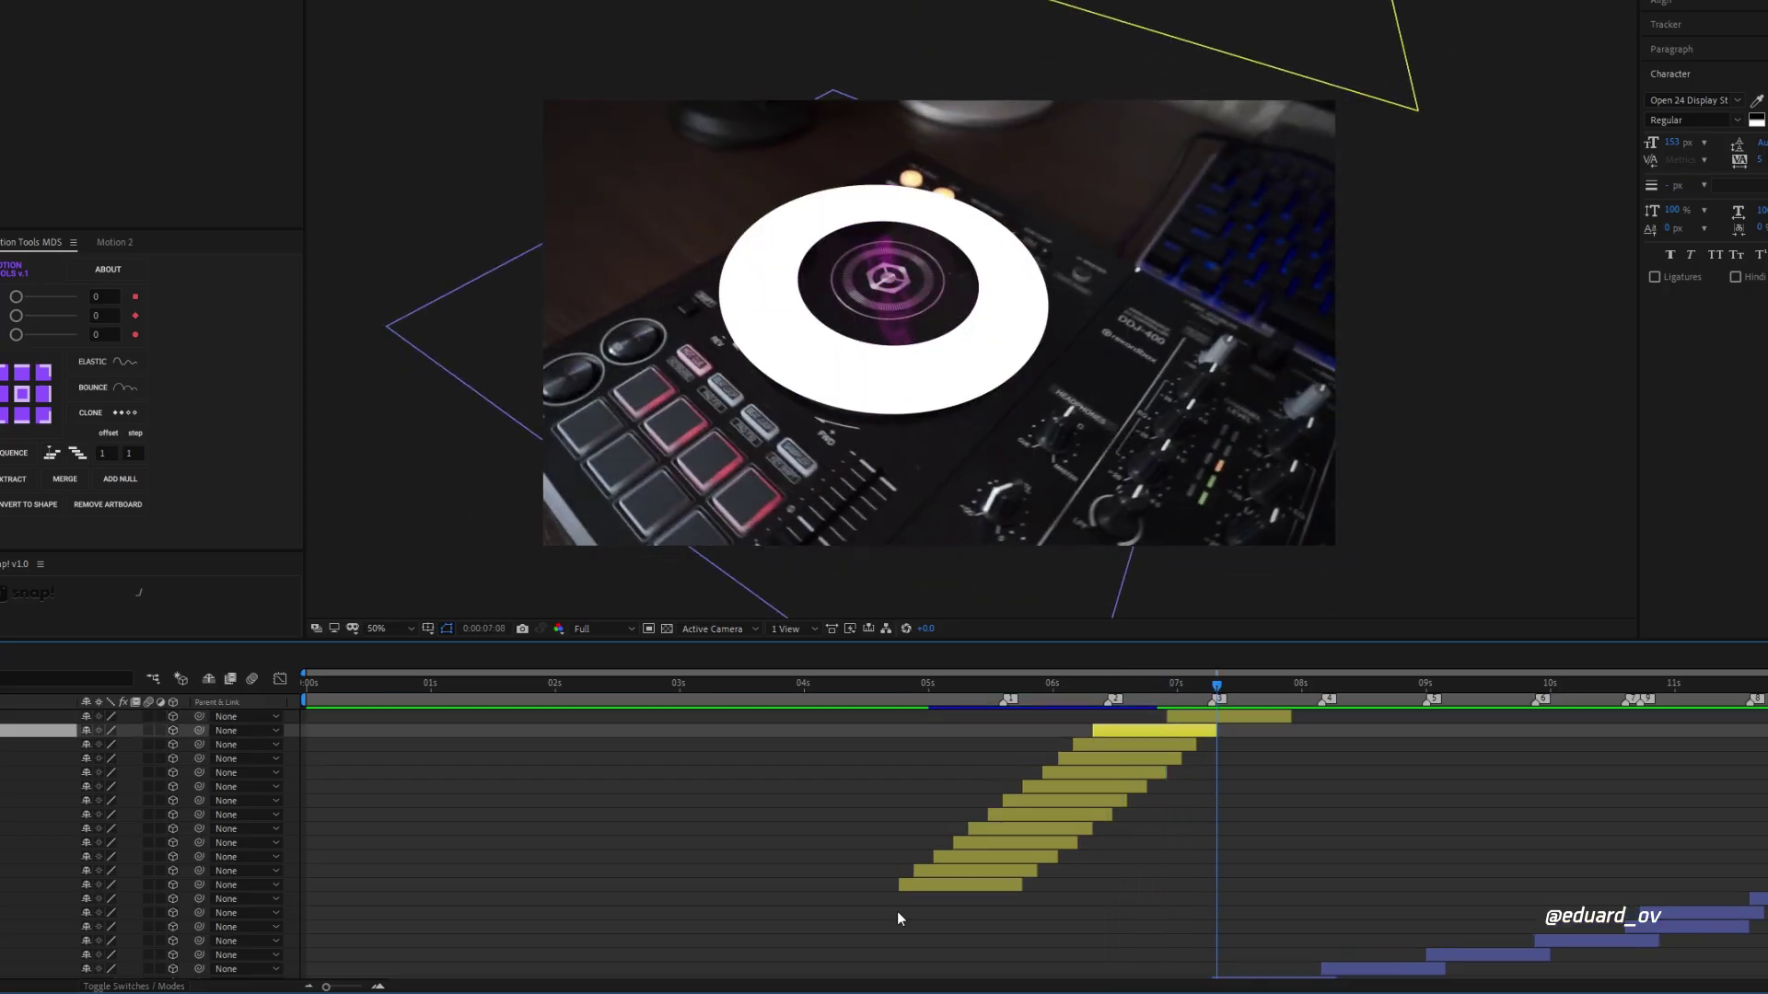
Step: Copy the staggered yellow rings, place the copies from marker 3 onwards, and delete the surplus ones
{"action": "left_click_drag", "start_coordinate": [1164, 692], "coordinate": [1216, 693]}
{"action": "left_click", "coordinate": [1179, 730]}
{"action": "left_click", "coordinate": [925, 888], "text": "shift"}
{"action": "key", "text": "ctrl+c"}
{"action": "key", "text": "ctrl+v"}
{"action": "left_click_drag", "start_coordinate": [1032, 808], "coordinate": [1349, 809]}
{"action": "left_click_drag", "start_coordinate": [1216, 688], "coordinate": [1456, 689]}
{"action": "left_click", "coordinate": [1333, 789]}
{"action": "key", "text": "Delete"}
{"action": "left_click", "coordinate": [1422, 717]}
{"action": "key", "text": "Delete"}
Step: Paste further rising rings into the following beats, remove the surplus copy, and play back the ring sequence
{"action": "key", "text": "ctrl+c"}
{"action": "key", "text": "ctrl+v"}
{"action": "mouse_move", "coordinate": [1537, 714]}
{"action": "left_mouse_down"}
{"action": "mouse_move", "coordinate": [1363, 760]}
{"action": "mouse_move", "coordinate": [1512, 737]}
{"action": "left_mouse_up"}
{"action": "mouse_move", "coordinate": [1456, 687]}
{"action": "left_mouse_down"}
{"action": "mouse_move", "coordinate": [1436, 691]}
{"action": "mouse_move", "coordinate": [1526, 707]}
{"action": "mouse_move", "coordinate": [1456, 692]}
{"action": "left_mouse_up"}
{"action": "left_click", "coordinate": [1459, 758]}
{"action": "key", "text": "Delete"}
{"action": "left_click", "coordinate": [1399, 683]}
{"action": "key", "text": "space"}
{"action": "left_click", "coordinate": [1512, 743]}
{"action": "left_click", "coordinate": [1437, 687]}
{"action": "key", "text": "space"}
{"action": "left_click", "coordinate": [793, 687]}
{"action": "key", "text": "space"}
Step: Duplicate three rising rings to start around 0:00:11:00 and play back the end of the sequence
{"action": "left_click", "coordinate": [1555, 687]}
{"action": "left_click_drag", "start_coordinate": [1409, 715], "coordinate": [1538, 747]}
{"action": "key", "text": "ctrl+d"}
{"action": "left_click_drag", "start_coordinate": [1520, 744], "coordinate": [1665, 682]}
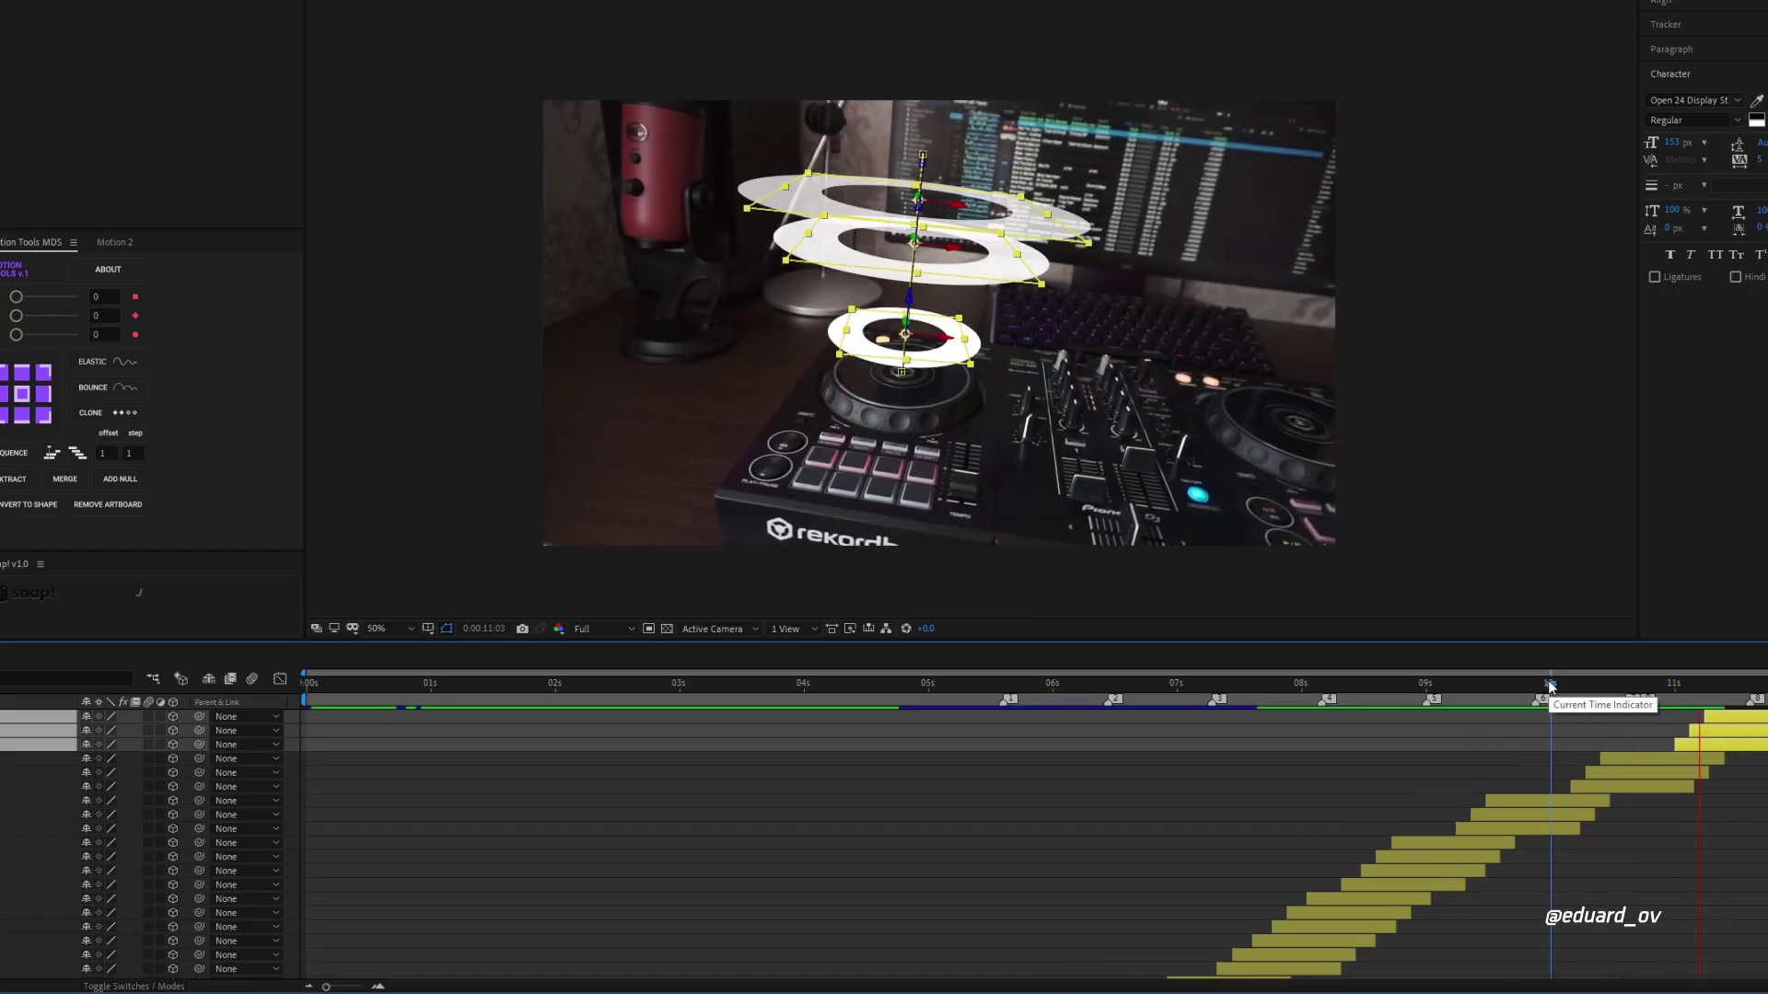
{"action": "key", "text": "space"}
{"action": "left_click_drag", "start_coordinate": [1657, 686], "coordinate": [1630, 684]}
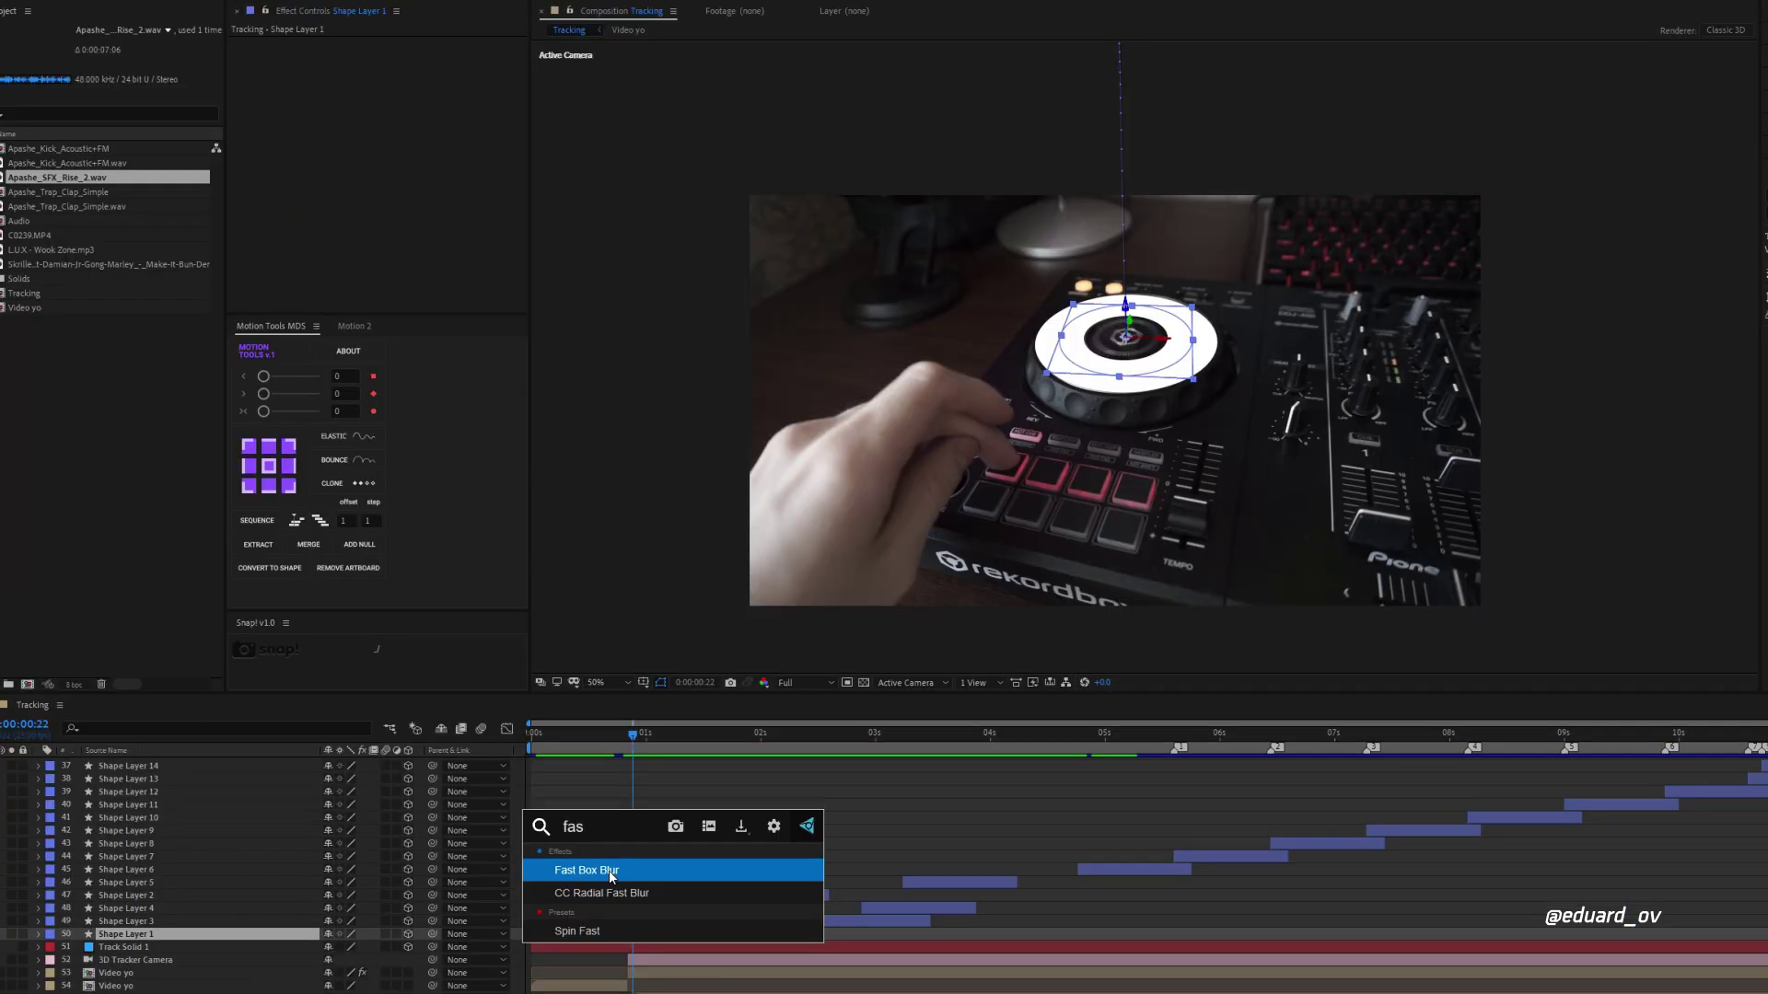
Step: Apply Fast Box Blur with a blur radius of 20 to Shape Layer 1 and copy the effect to all other ring layers
{"action": "key", "text": "Return"}
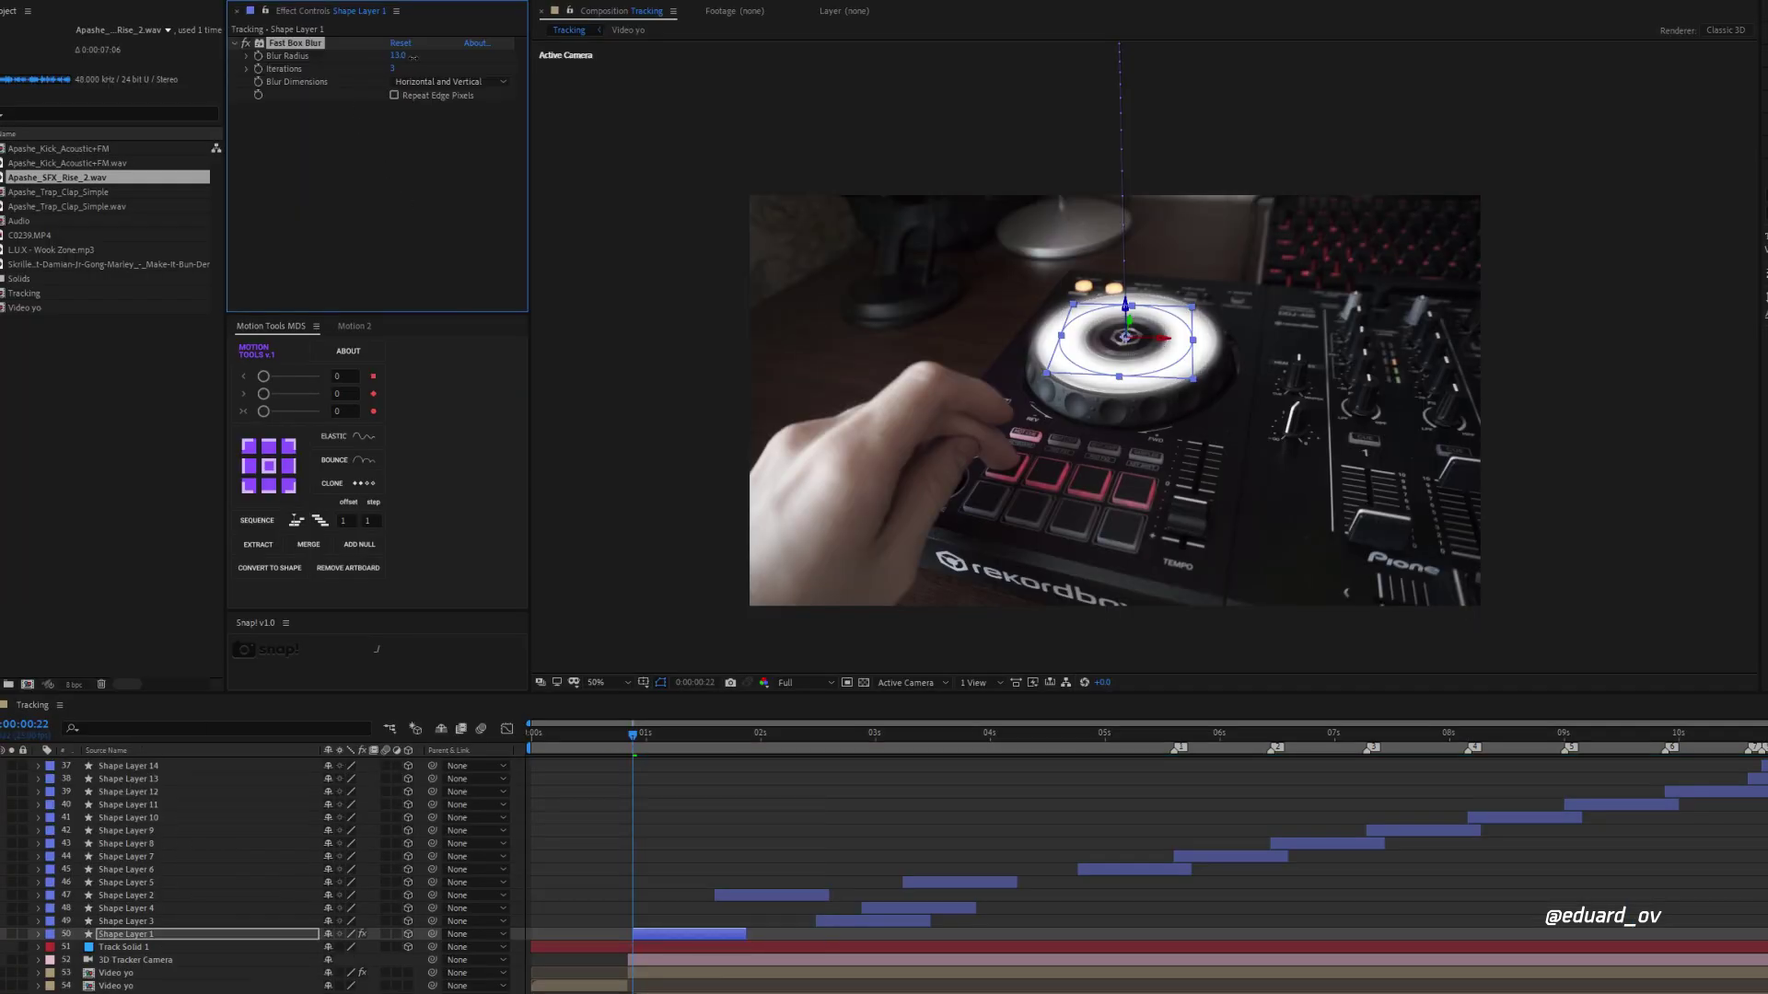
{"action": "left_click_drag", "start_coordinate": [414, 55], "coordinate": [420, 58]}
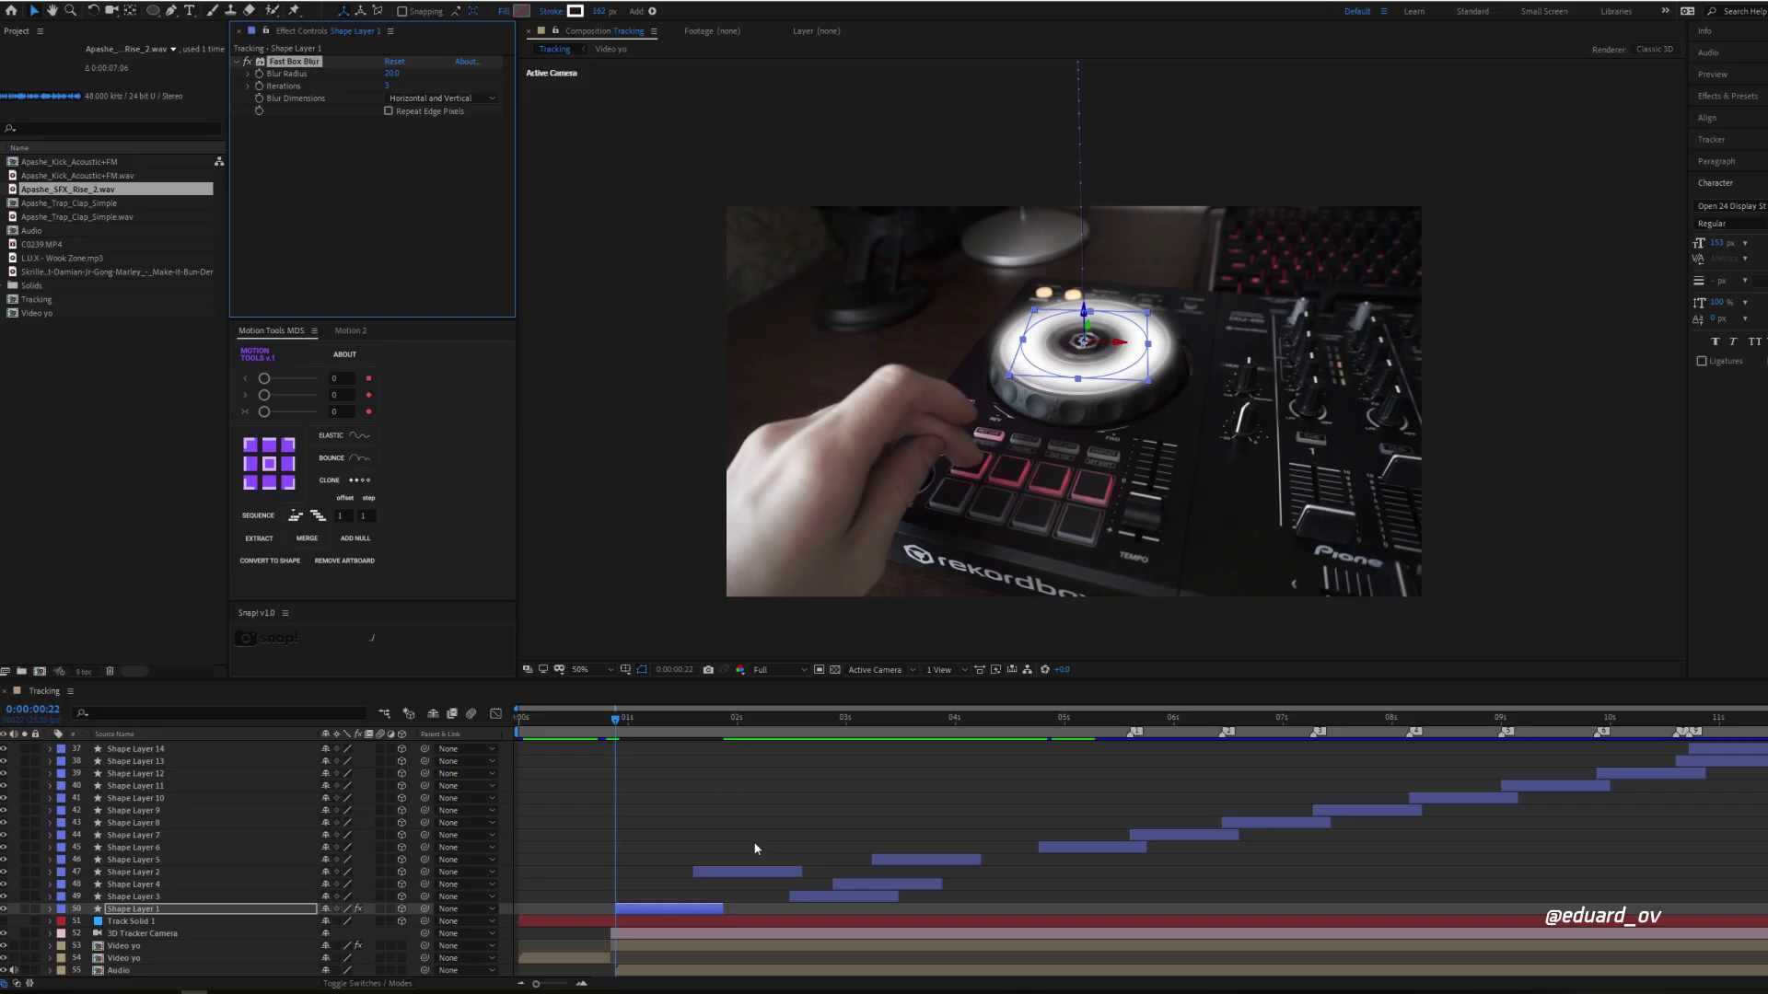
{"action": "left_click", "coordinate": [810, 895]}
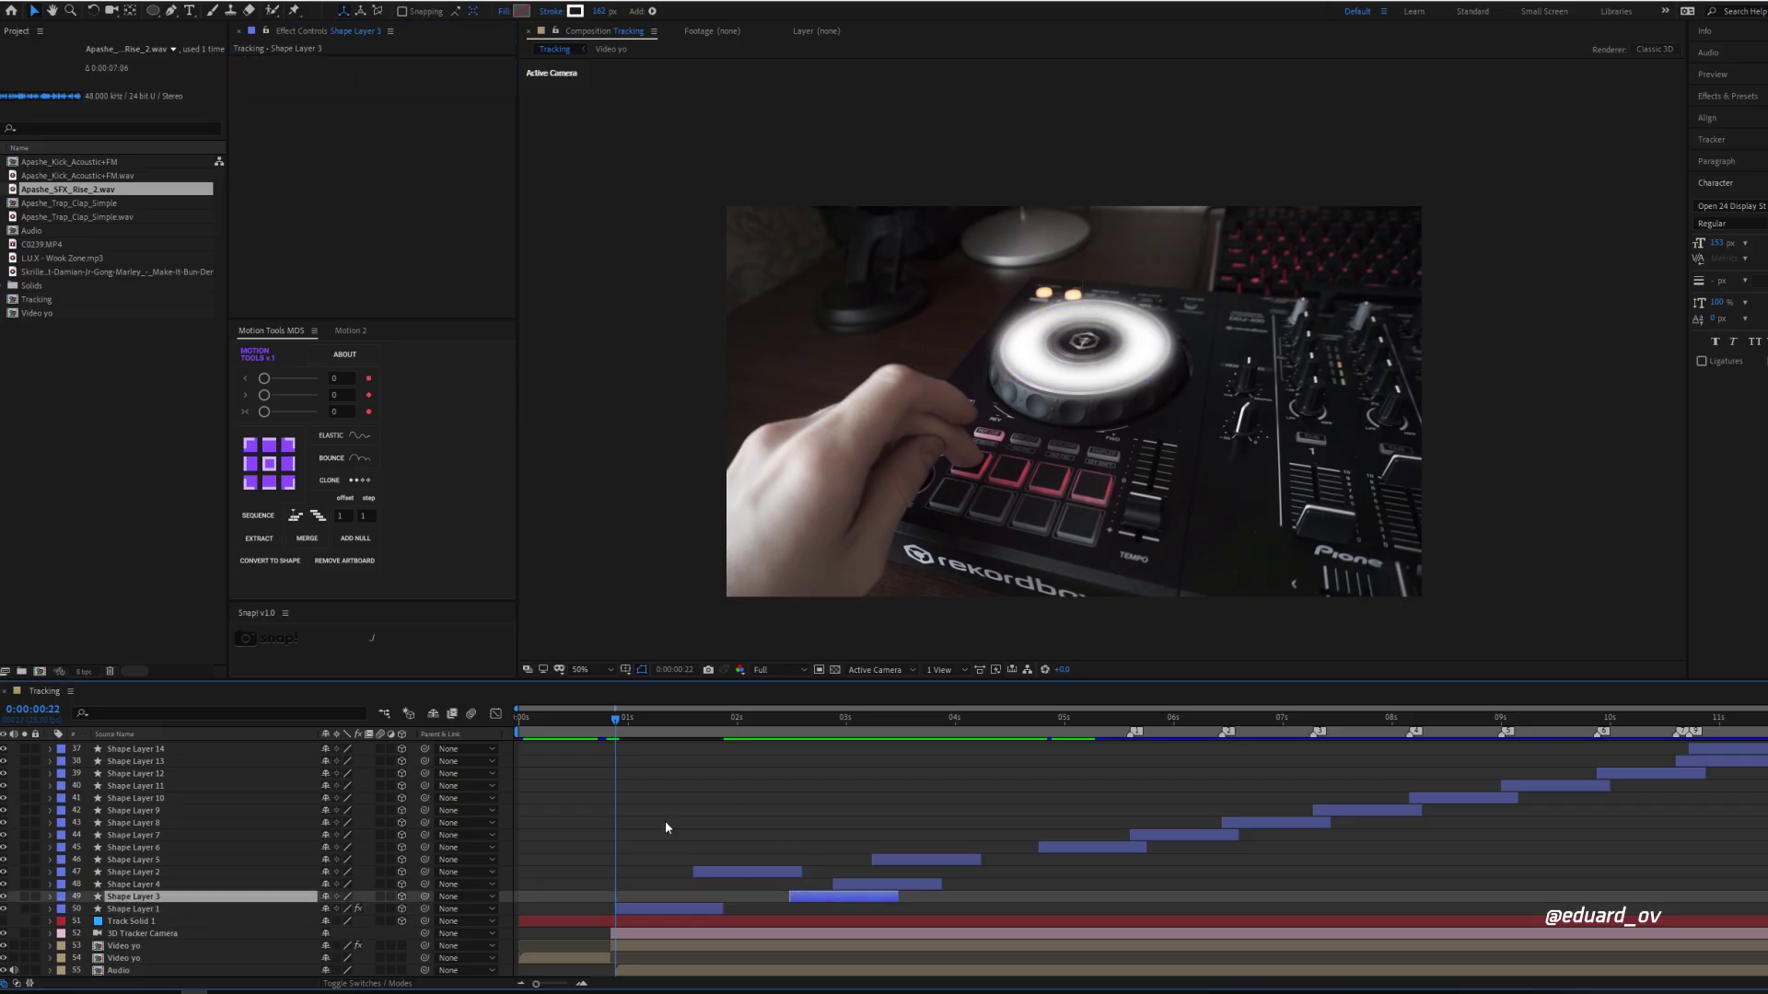
{"action": "scroll", "coordinate": [582, 806], "scroll_direction": "up", "scroll_amount": 5}
{"action": "scroll", "coordinate": [184, 744], "scroll_direction": "up", "scroll_amount": 5}
{"action": "key", "text": "ctrl+a"}
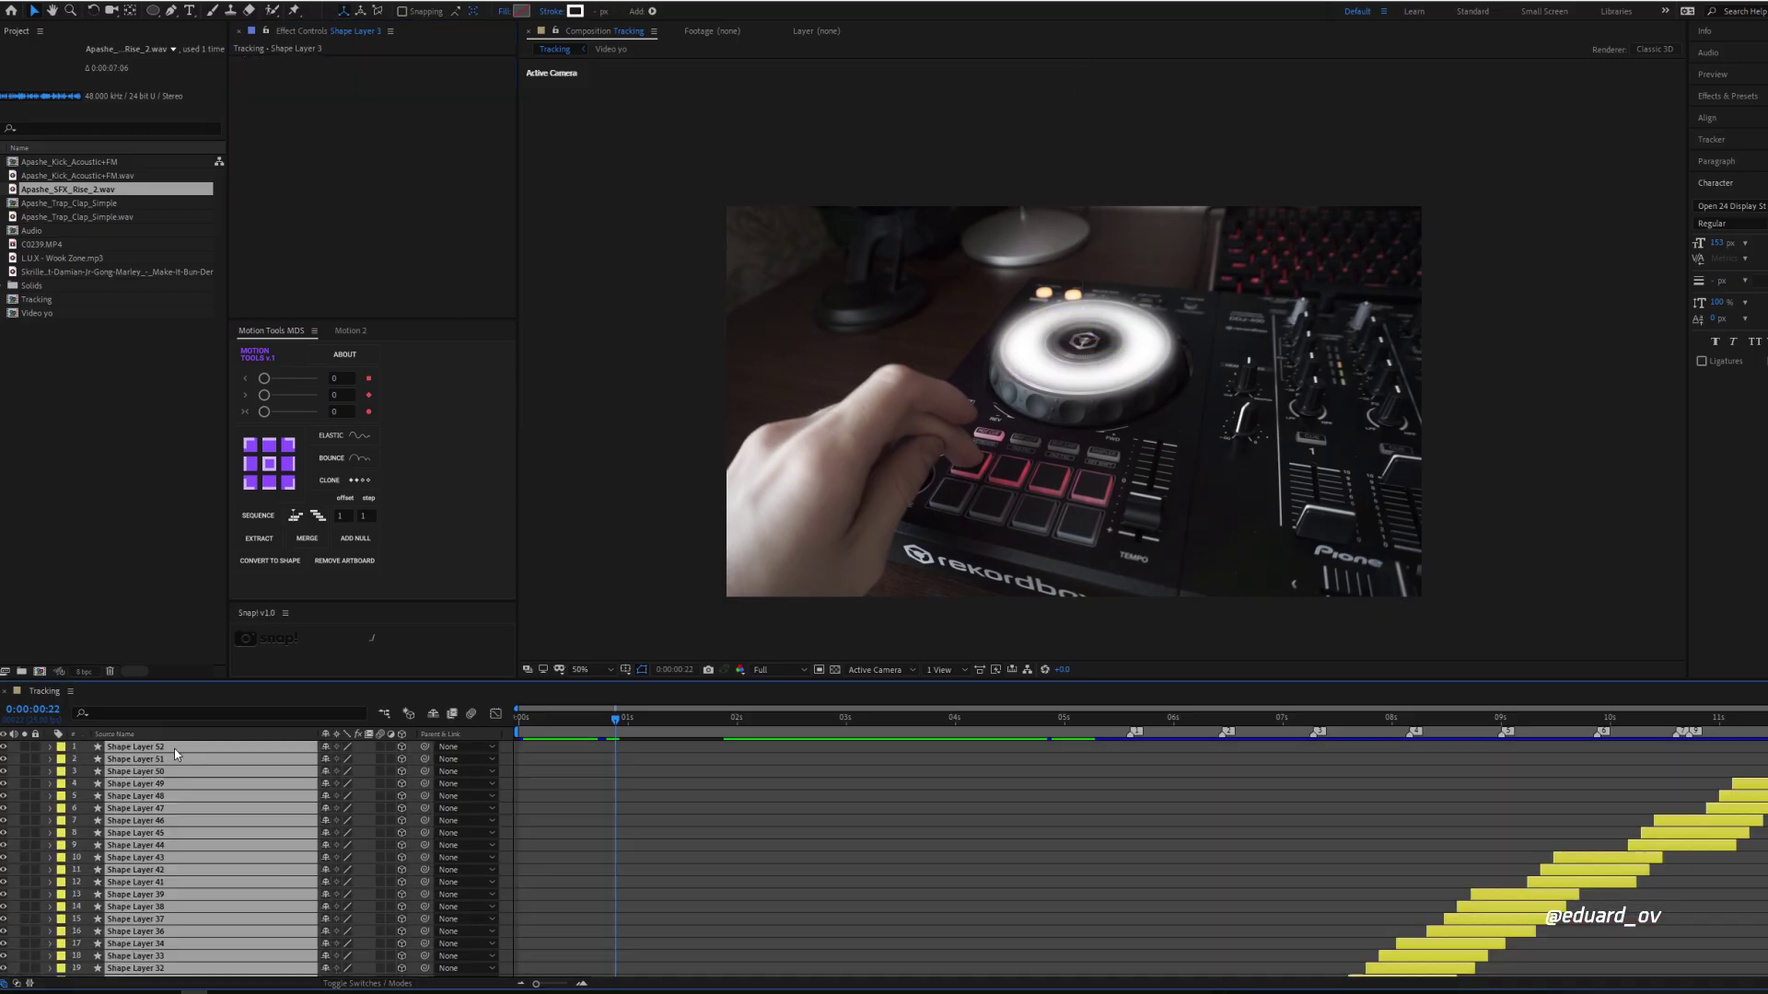
{"action": "key", "text": "ctrl+v"}
{"action": "left_click_drag", "start_coordinate": [681, 719], "coordinate": [1155, 718]}
Step: Duplicate the 3D Tracker Camera and place the copy directly below Shape Layer 1 in the layer stack
{"action": "scroll", "coordinate": [171, 892], "scroll_direction": "down", "scroll_amount": 10}
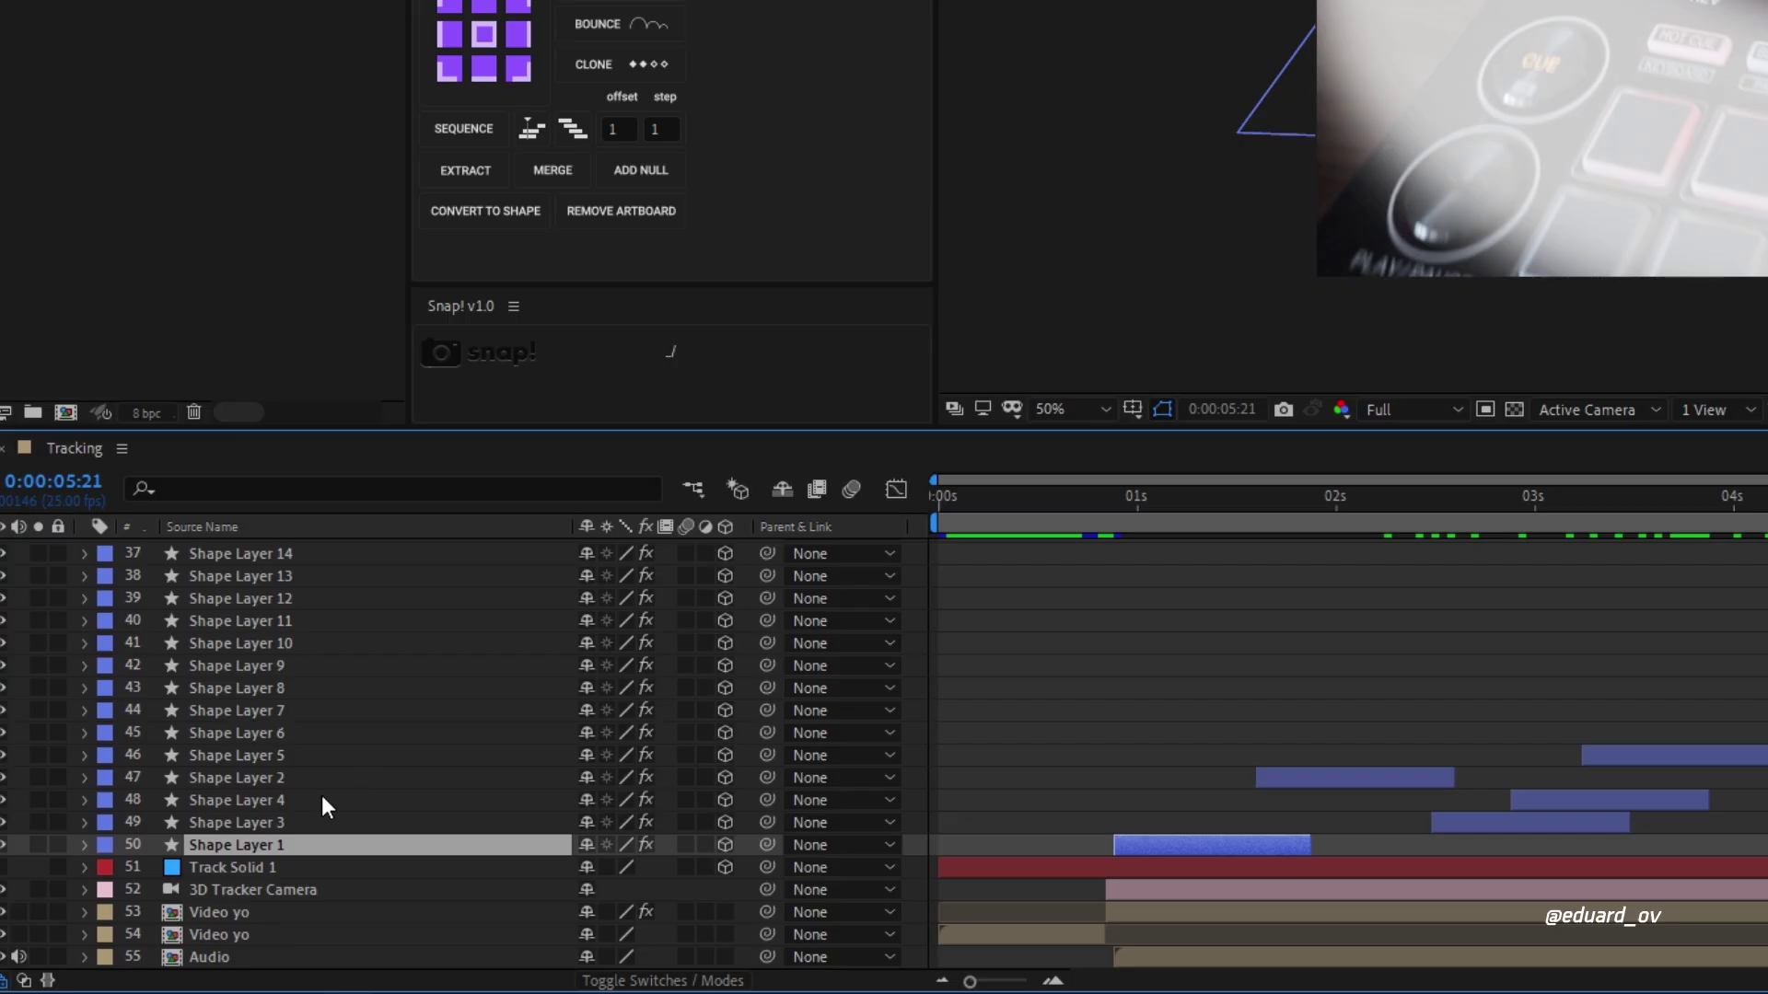
{"action": "left_click", "coordinate": [138, 934]}
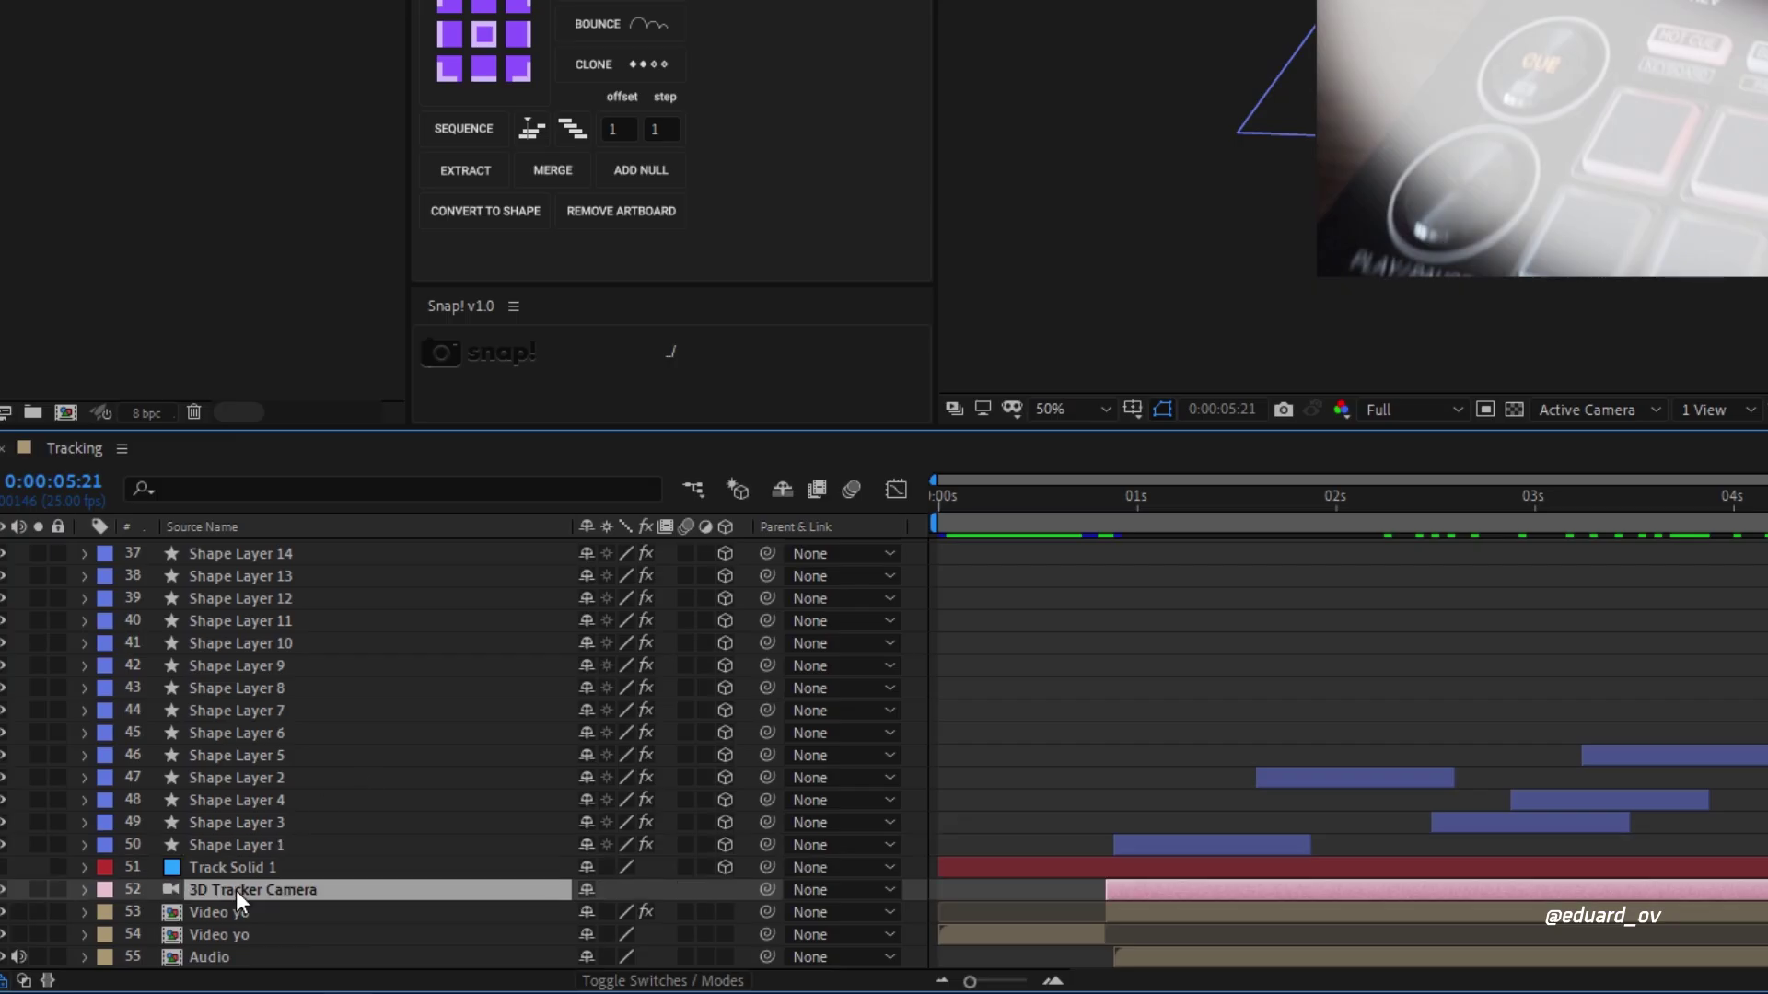
{"action": "key", "text": "ctrl+d"}
{"action": "left_click_drag", "start_coordinate": [267, 891], "coordinate": [277, 852]}
Step: Pre-compose all ring layers together with the camera copy as BASS_CIRCLES, moving all attributes into the new composition
{"action": "scroll", "coordinate": [285, 716], "scroll_direction": "up", "scroll_amount": 7}
{"action": "scroll", "coordinate": [285, 715], "scroll_direction": "up", "scroll_amount": 5}
{"action": "left_click", "coordinate": [296, 555], "text": "shift"}
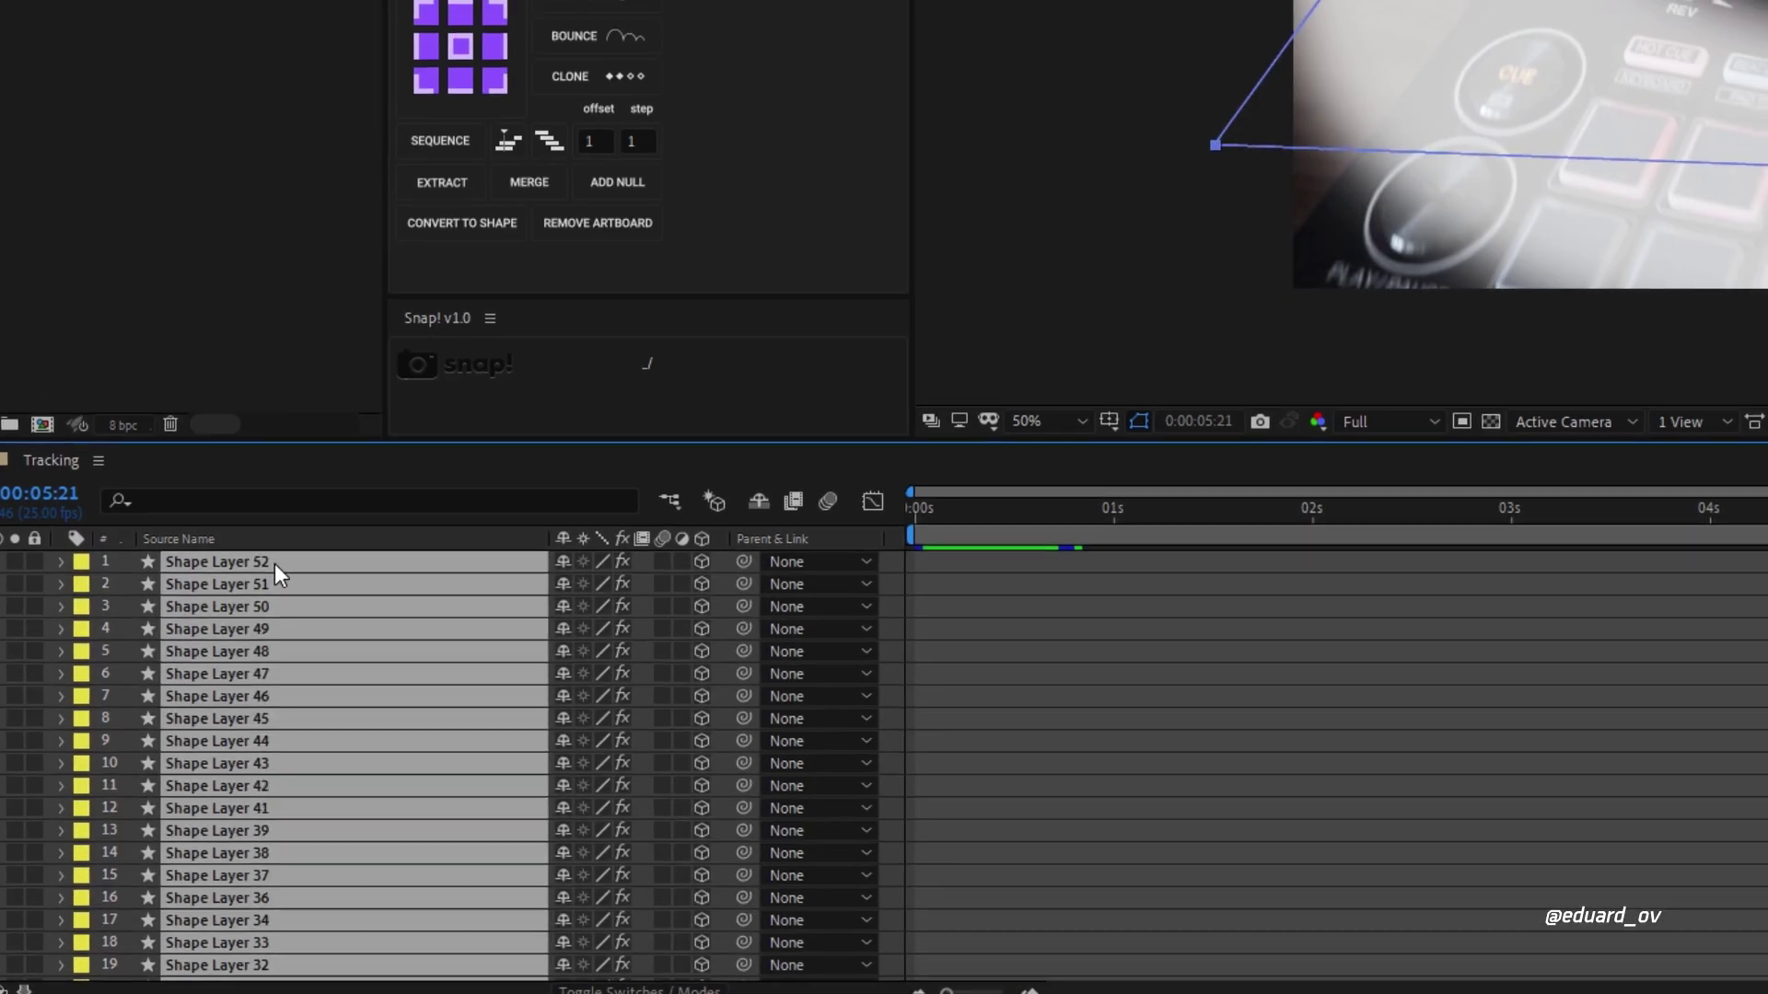
{"action": "key", "text": "ctrl+shift+c"}
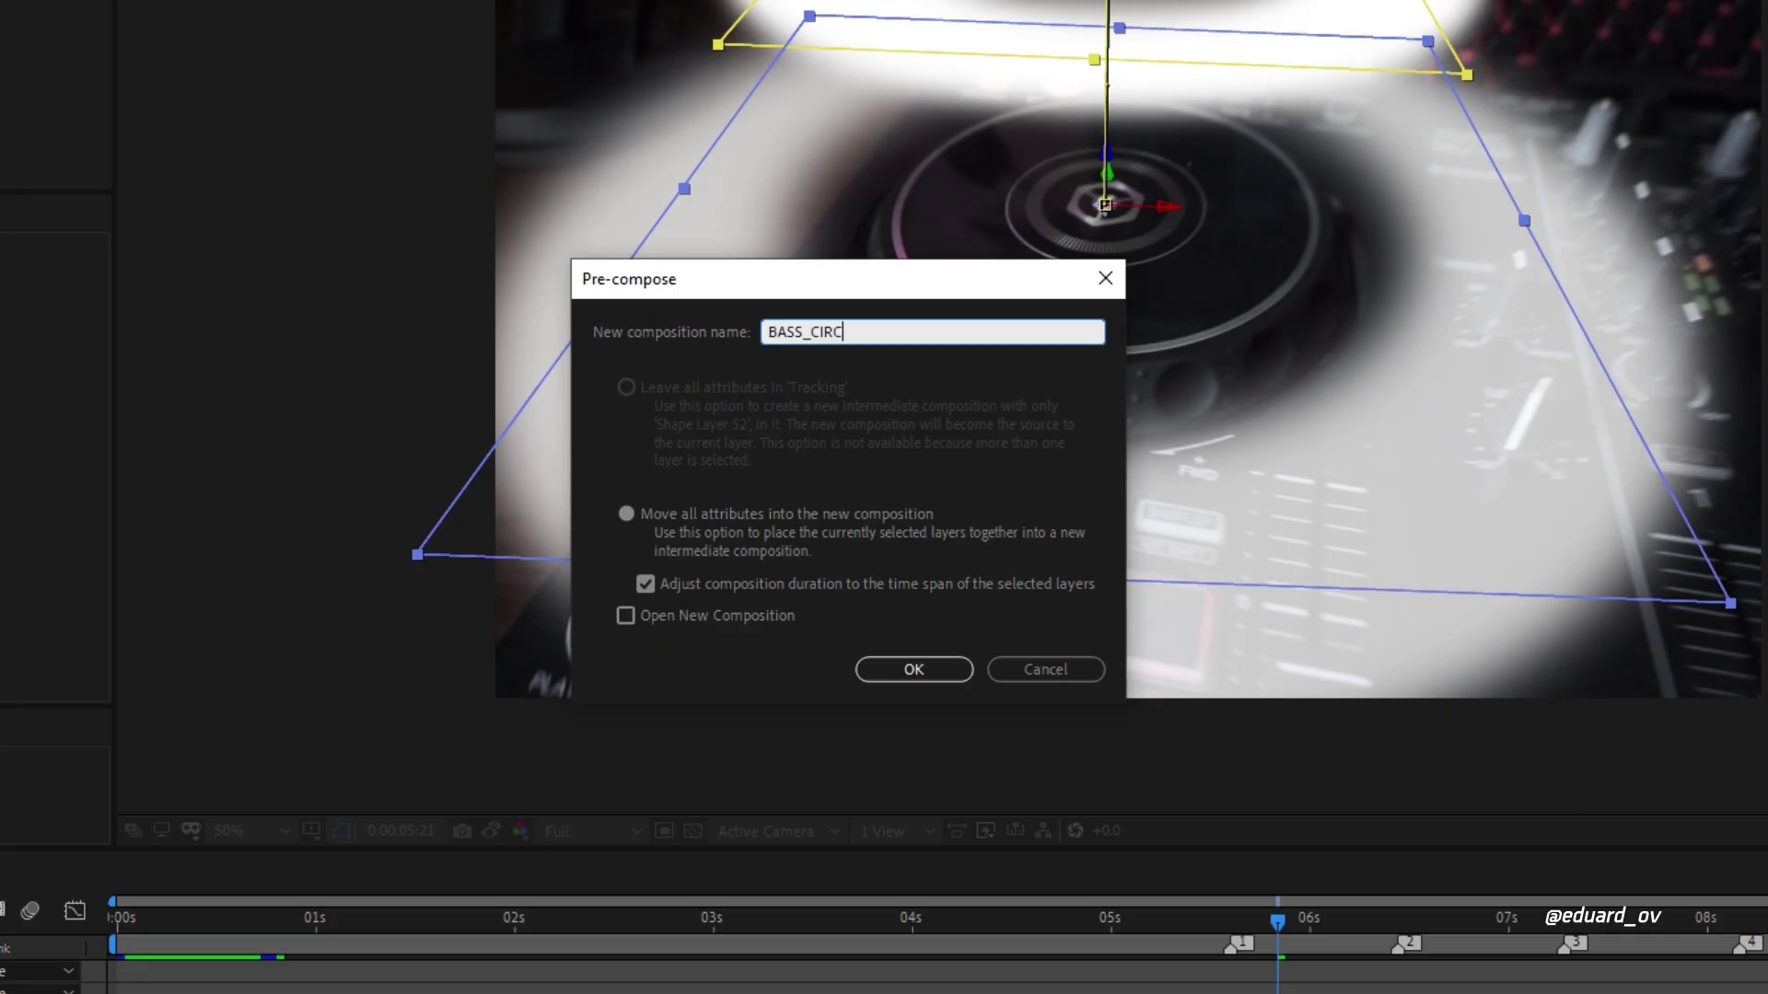
{"action": "key", "text": "Return"}
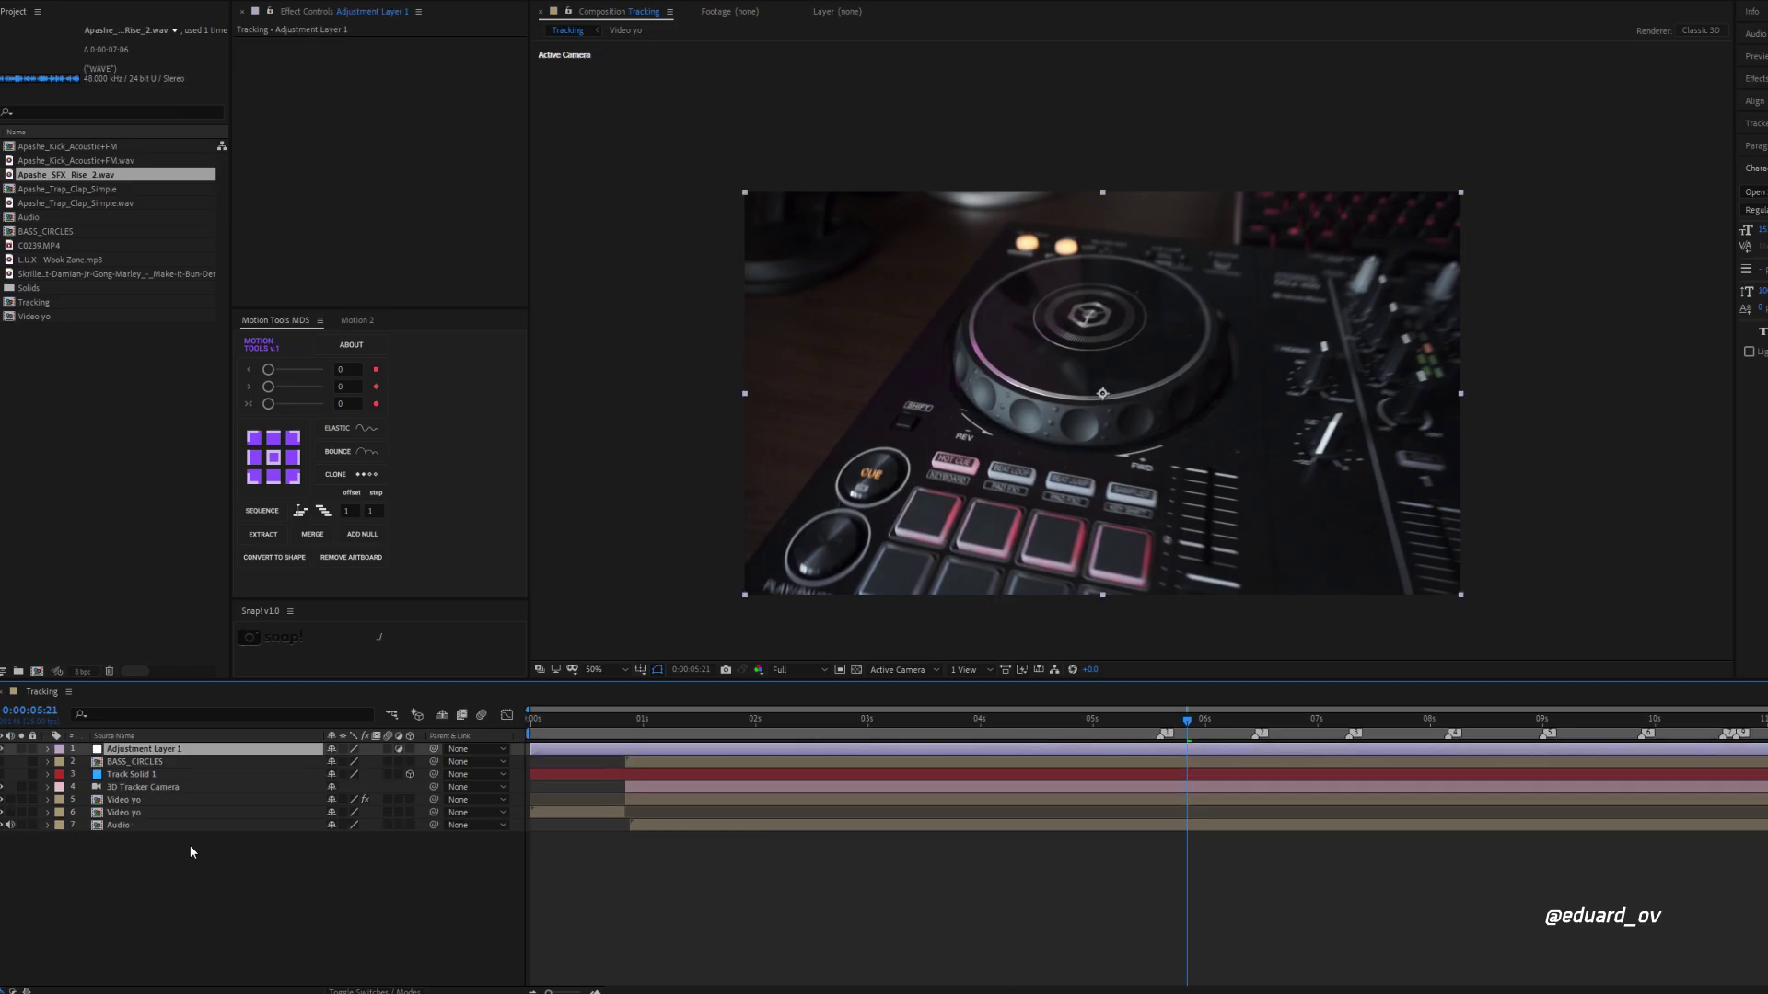
Step: Apply Chromatic Displacement to the adjustment layer above BASS_CIRCLES and use BASS_CIRCLES as its displacement layer
{"action": "key", "text": "ctrl+space"}
{"action": "type", "text": "chro"}
{"action": "key", "text": "Return"}
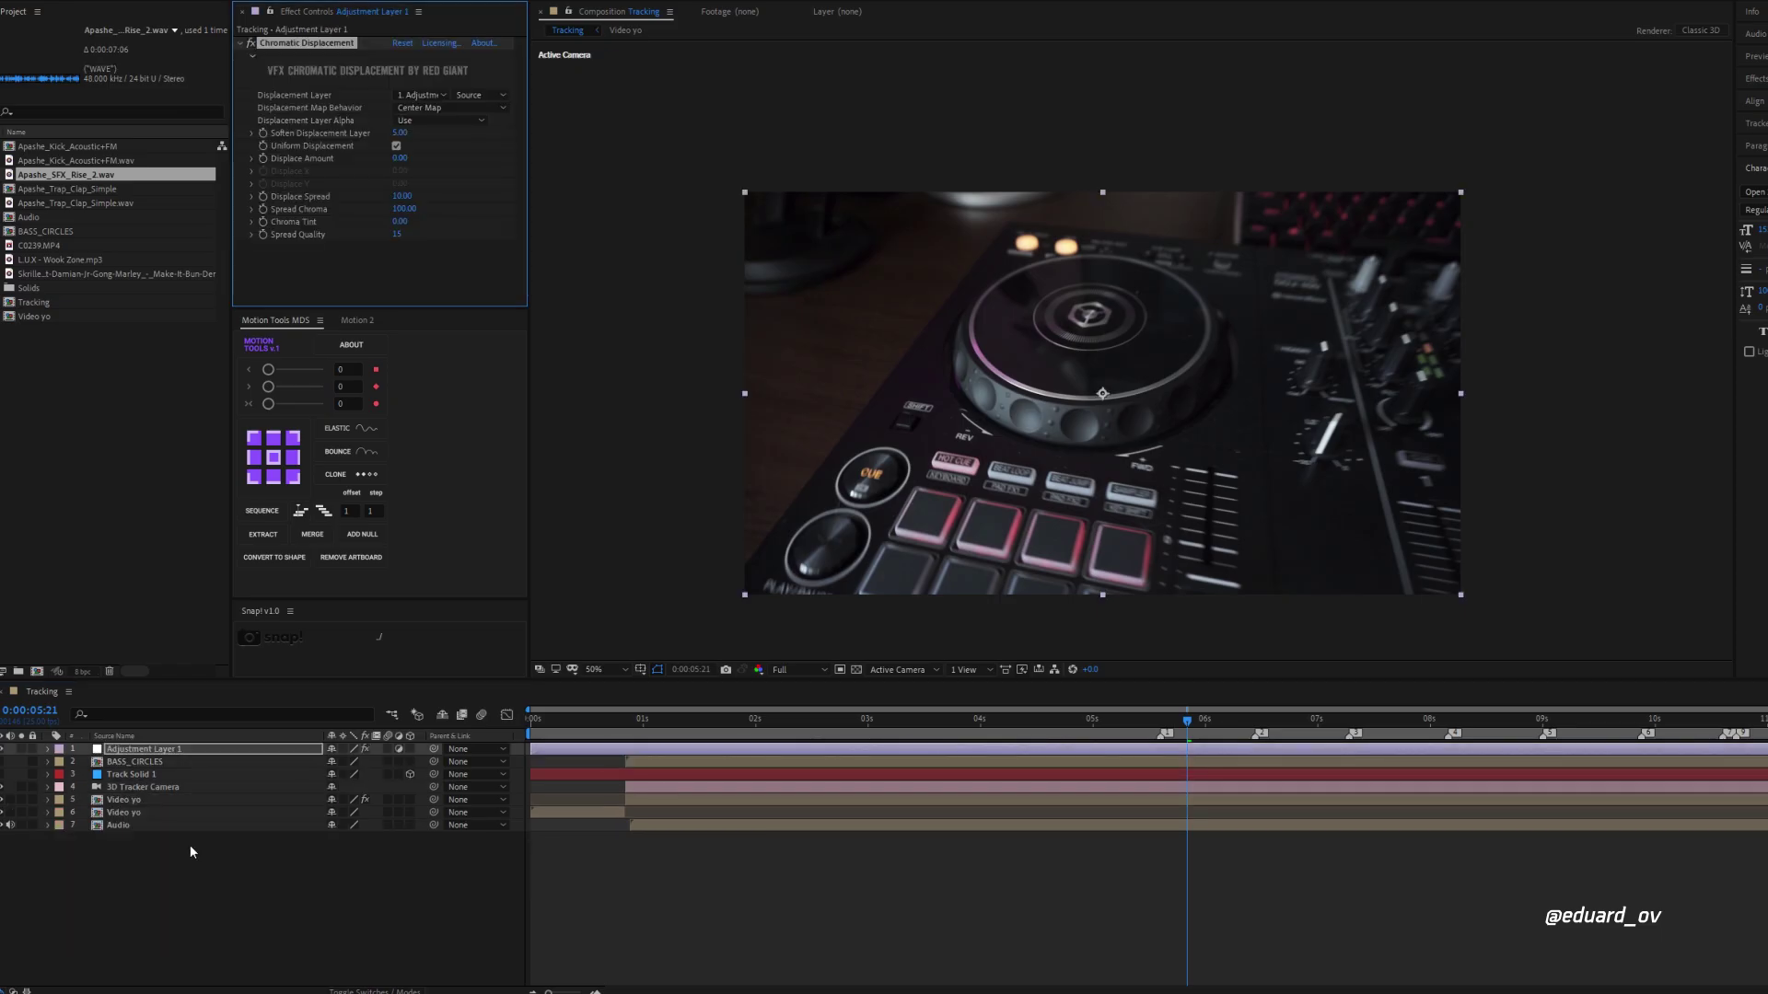
{"action": "left_click", "coordinate": [604, 684]}
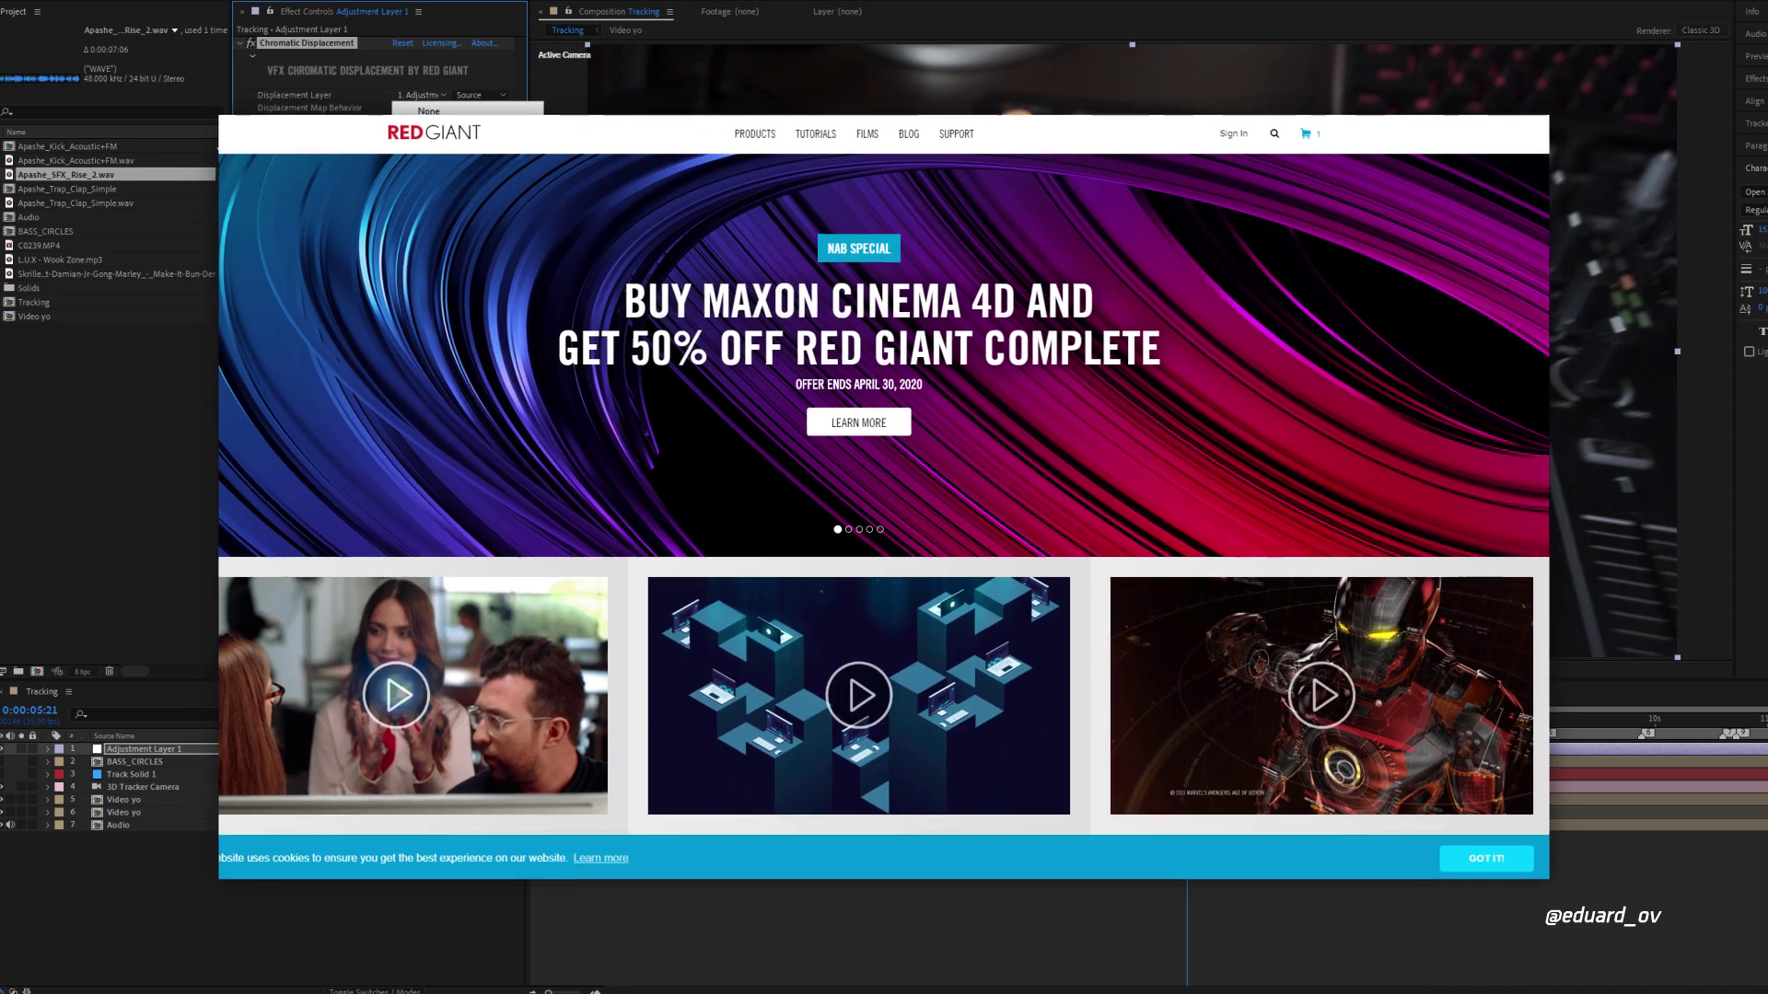
{"action": "left_click", "coordinate": [433, 138]}
{"action": "left_click", "coordinate": [742, 726]}
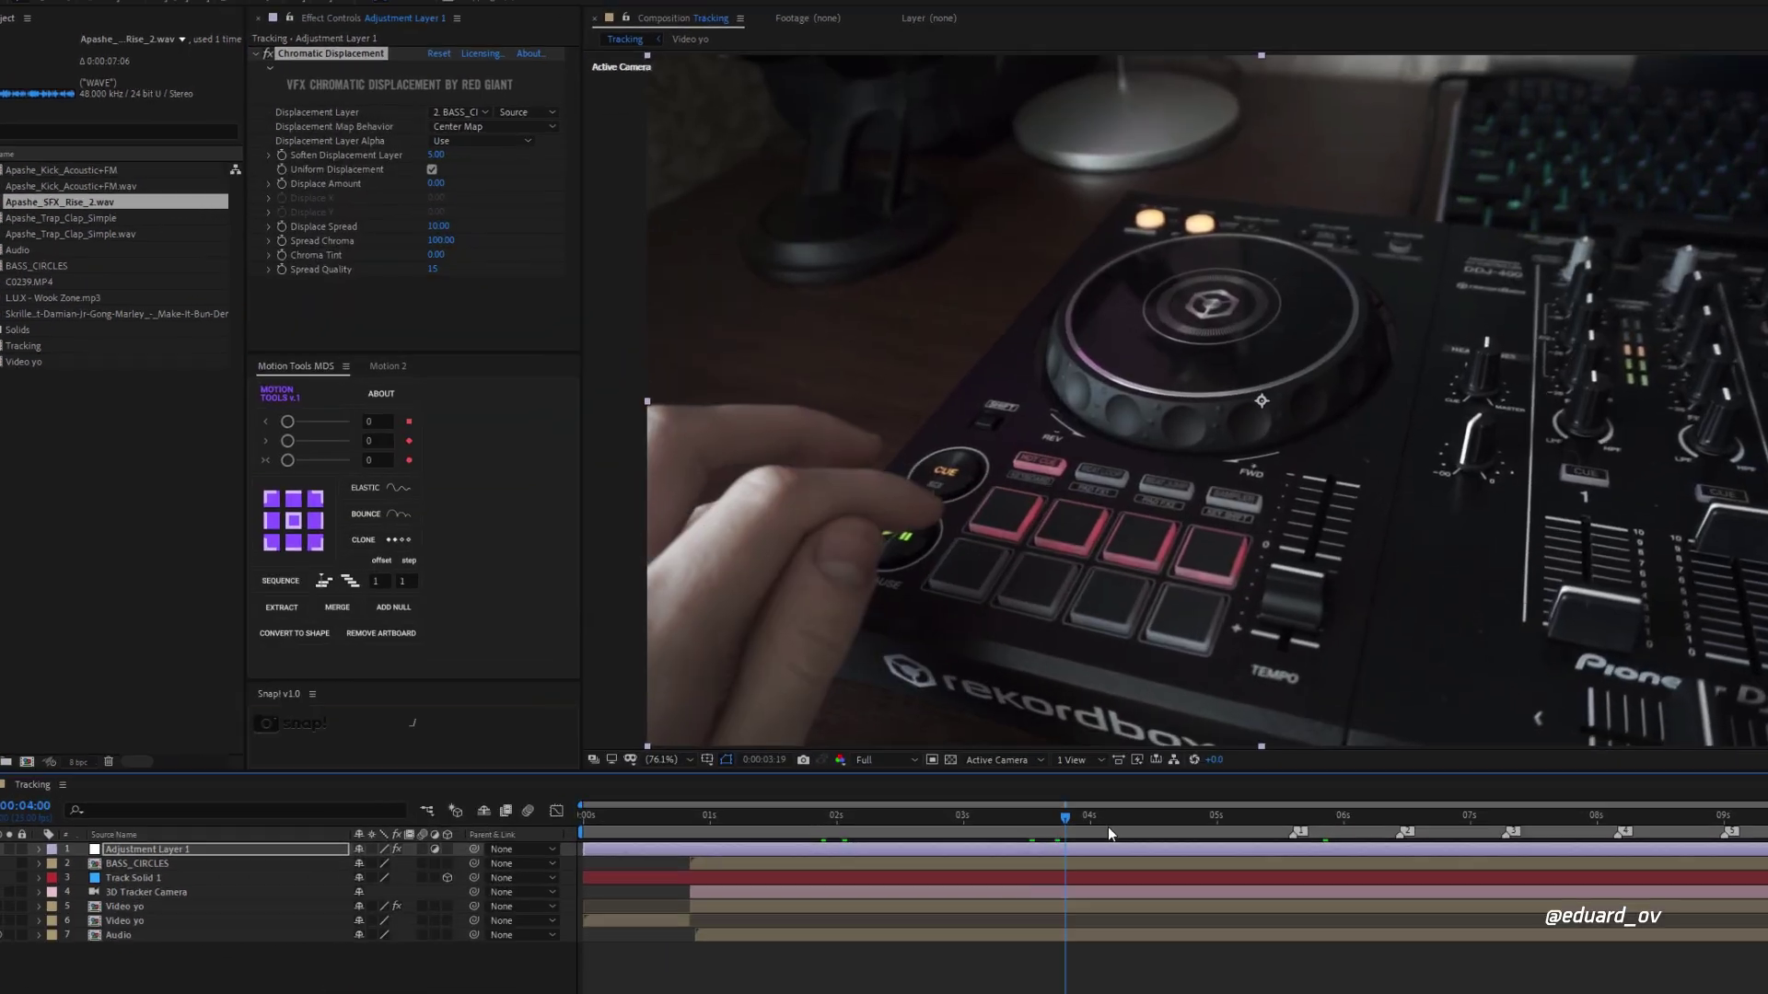
Step: Set Soften Displacement Layer to 27, Displace Amount to -36 and Displace Spread to 27, and preview the distortion
{"action": "left_click", "coordinate": [428, 95]}
{"action": "left_click", "coordinate": [415, 150]}
{"action": "left_click_drag", "start_coordinate": [659, 930], "coordinate": [969, 936]}
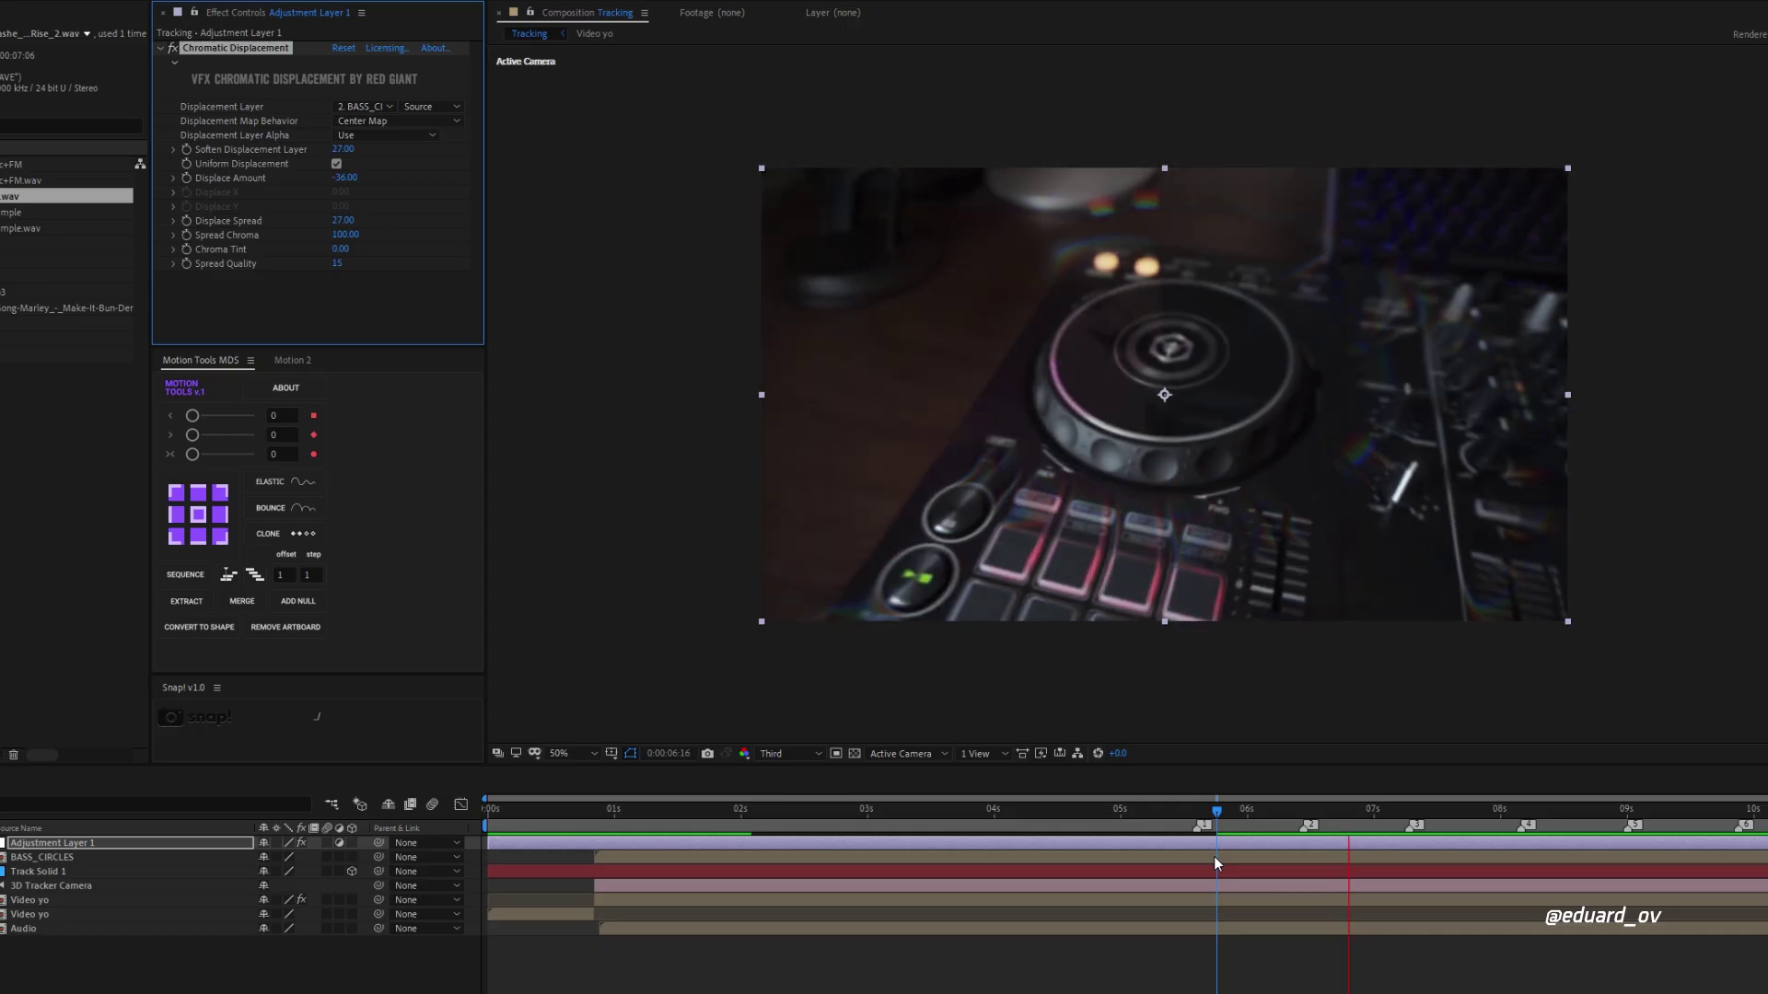
Step: Apply Tint to Adjustment Layer 2, trimmed to start at 0:00:04:19 and placed directly below the 3D Tracker Camera
{"action": "left_click_drag", "start_coordinate": [1142, 815], "coordinate": [1090, 842]}
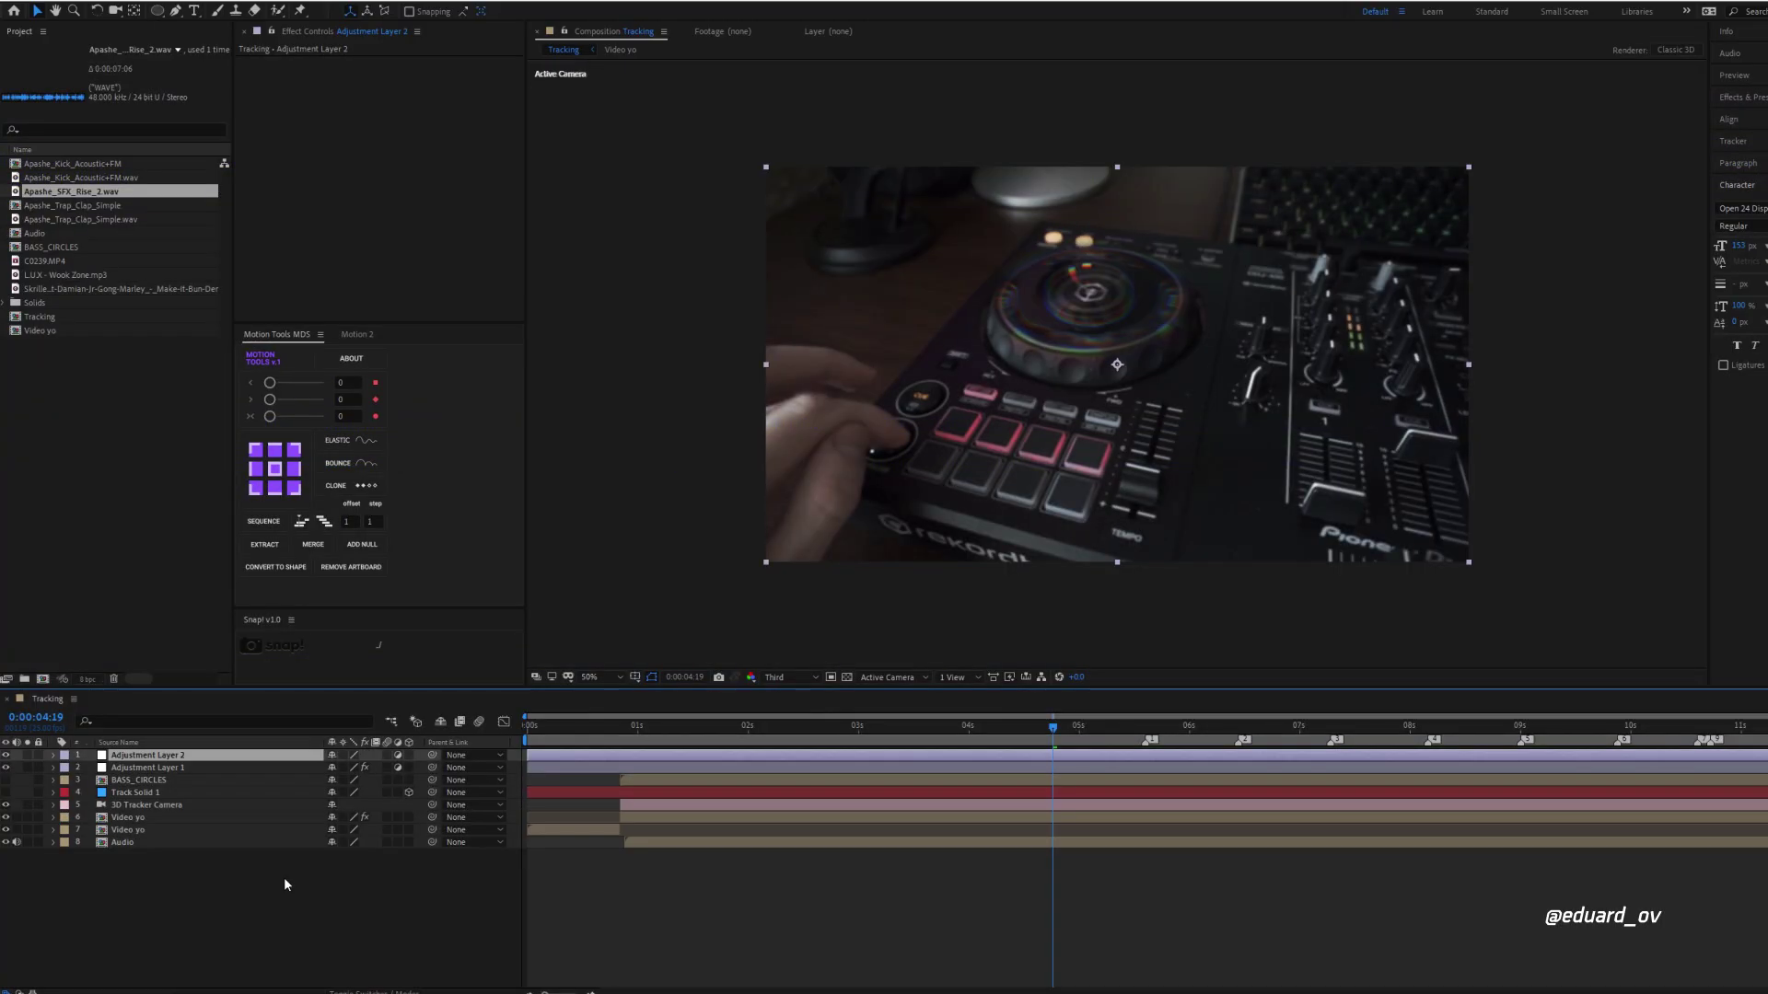
{"action": "key", "text": "ctrl+space"}
{"action": "type", "text": "tint"}
{"action": "key", "text": "Return"}
{"action": "key", "text": "alt+["}
{"action": "left_click_drag", "start_coordinate": [158, 756], "coordinate": [168, 810]}
Step: Apply Curves to Adjustment Layer 2 and shape the RGB curve into a gentle S for more contrast
{"action": "key", "text": "ctrl+space"}
{"action": "type", "text": "curves"}
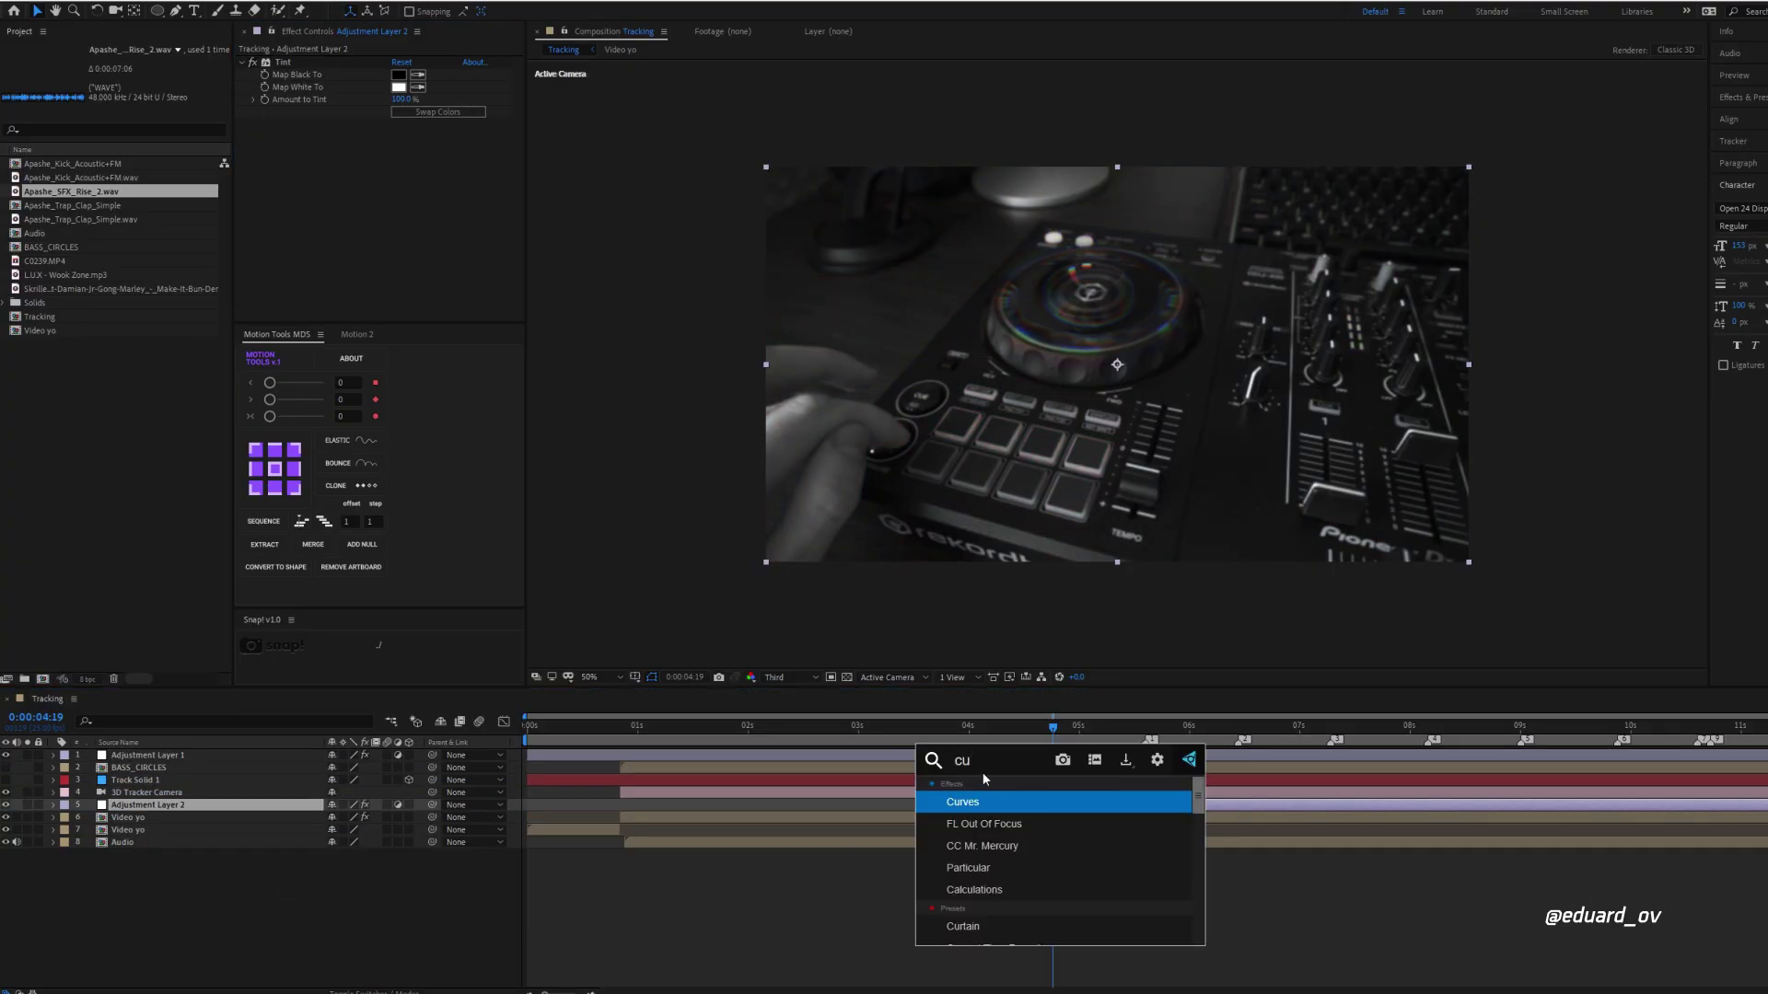
{"action": "key", "text": "Return"}
{"action": "left_click_drag", "start_coordinate": [314, 255], "coordinate": [314, 268]}
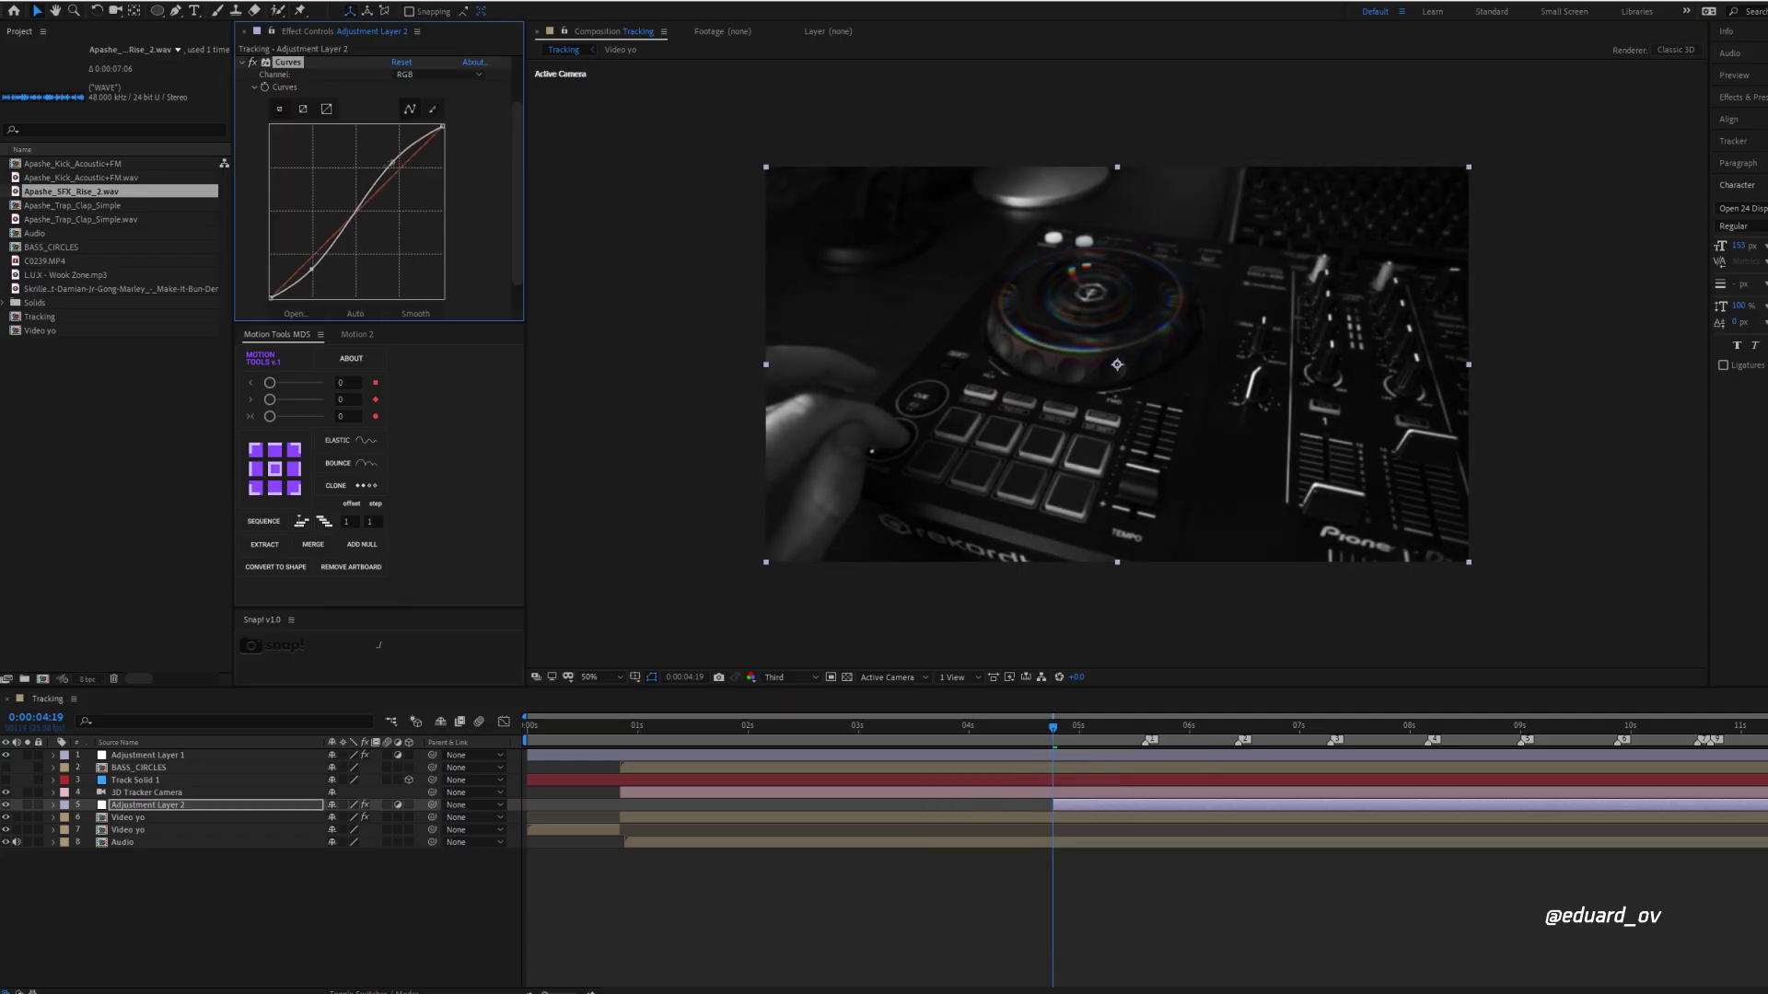
Step: Add a new adjustment layer on top with Deep Glow, setting Threshold to about 95% and Threshold Smooth to 13%
{"action": "key", "text": "ctrl+alt+y"}
{"action": "key", "text": "ctrl+space"}
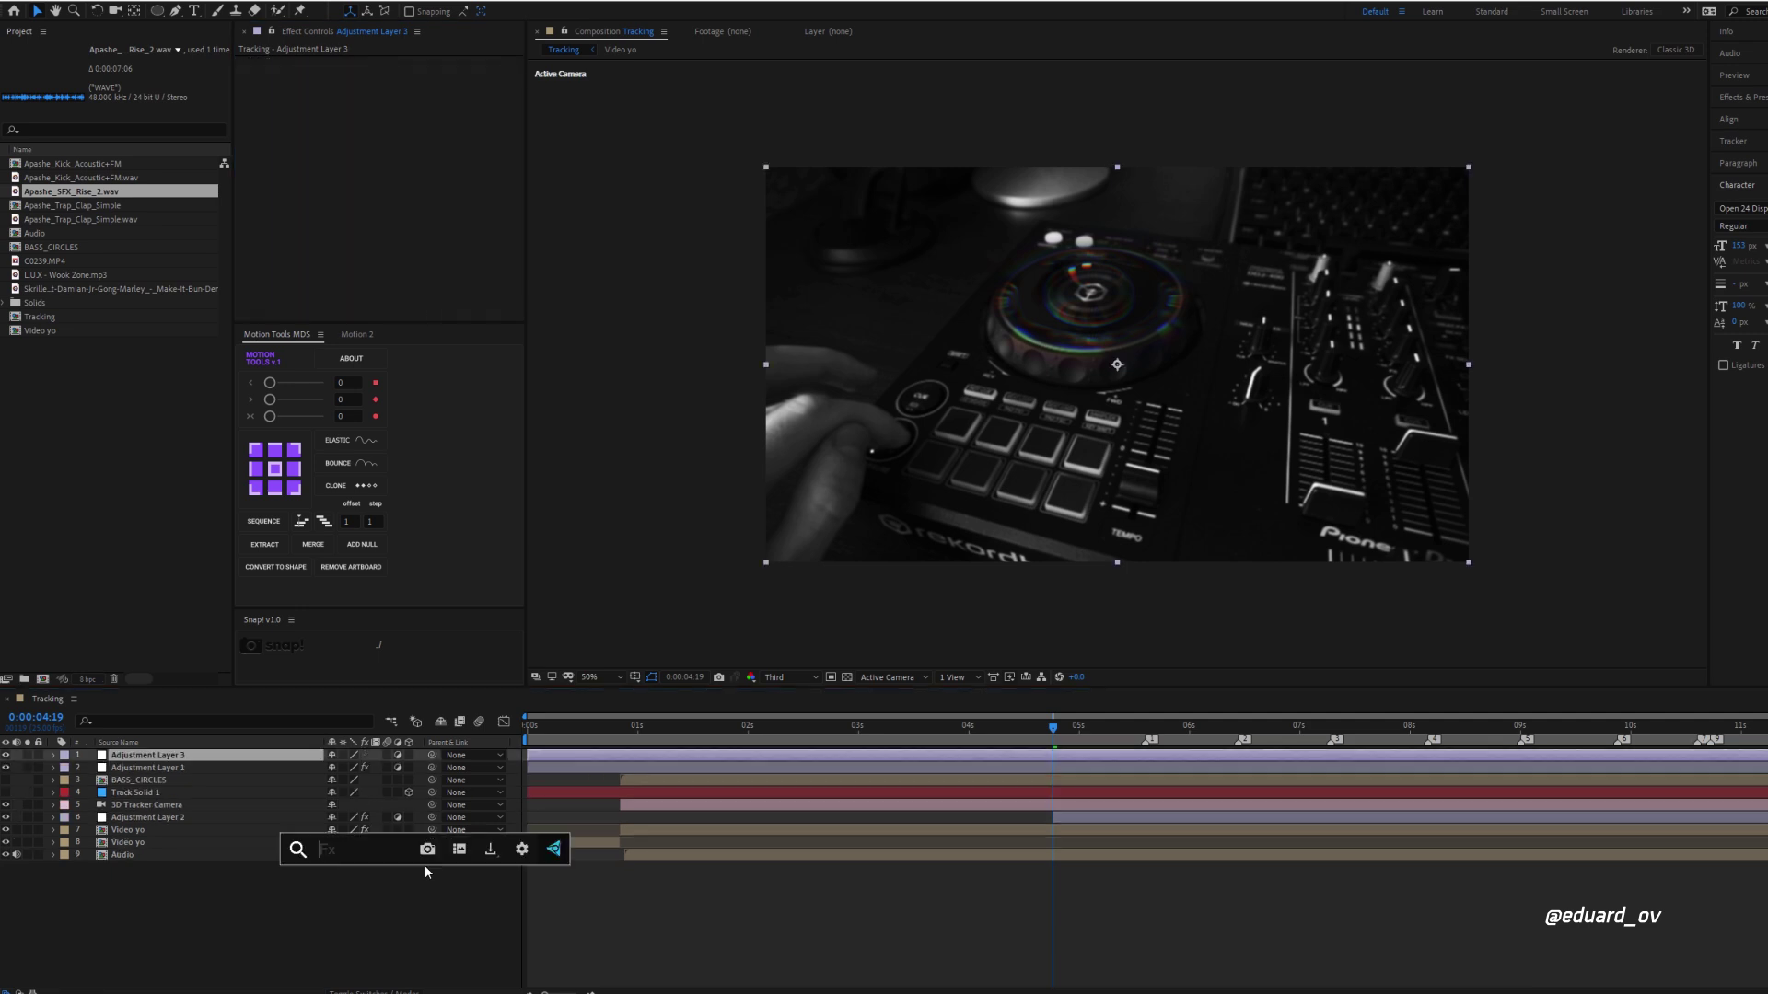
{"action": "type", "text": "deep"}
{"action": "key", "text": "Return"}
{"action": "mouse_move", "coordinate": [398, 112]}
{"action": "left_mouse_down"}
{"action": "mouse_move", "coordinate": [478, 112]}
{"action": "mouse_move", "coordinate": [408, 111]}
{"action": "left_mouse_up"}
{"action": "key", "text": "space"}
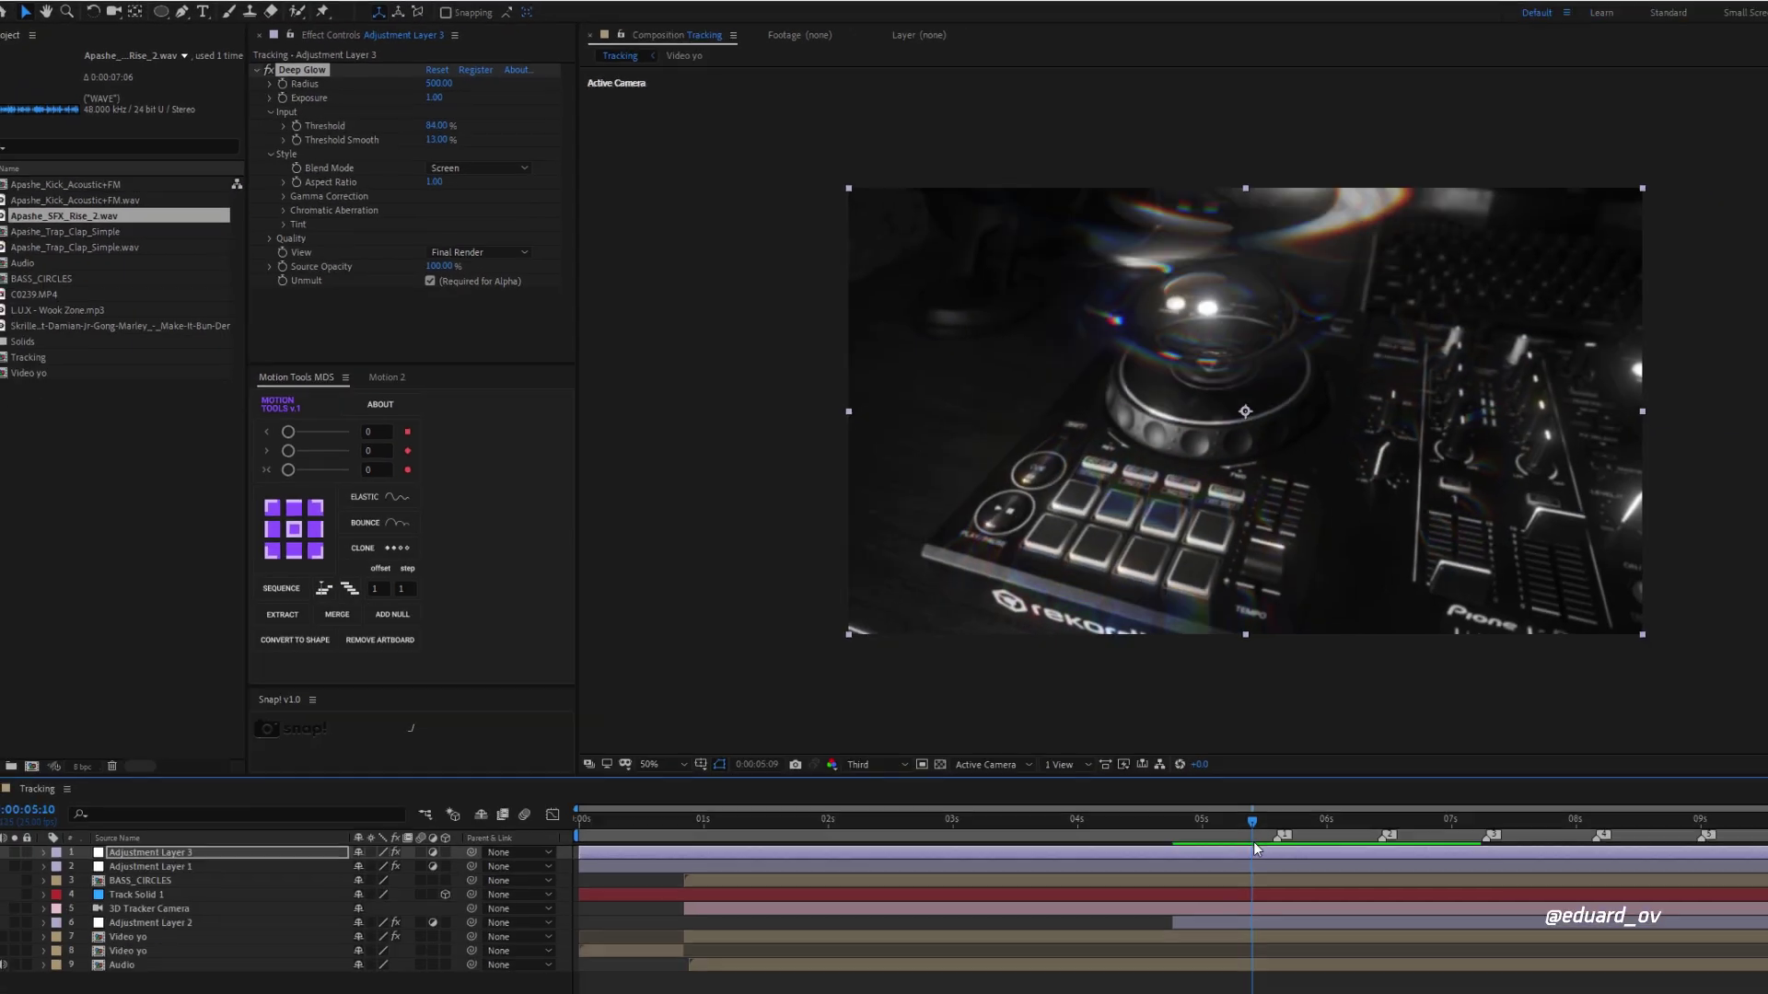
Step: Lower the opacity of the Deep Glow adjustment layer and preview the softened glow
{"action": "left_click_drag", "start_coordinate": [1252, 842], "coordinate": [1175, 754]}
{"action": "key", "text": "t"}
{"action": "left_click", "coordinate": [1044, 728]}
{"action": "key", "text": "space"}
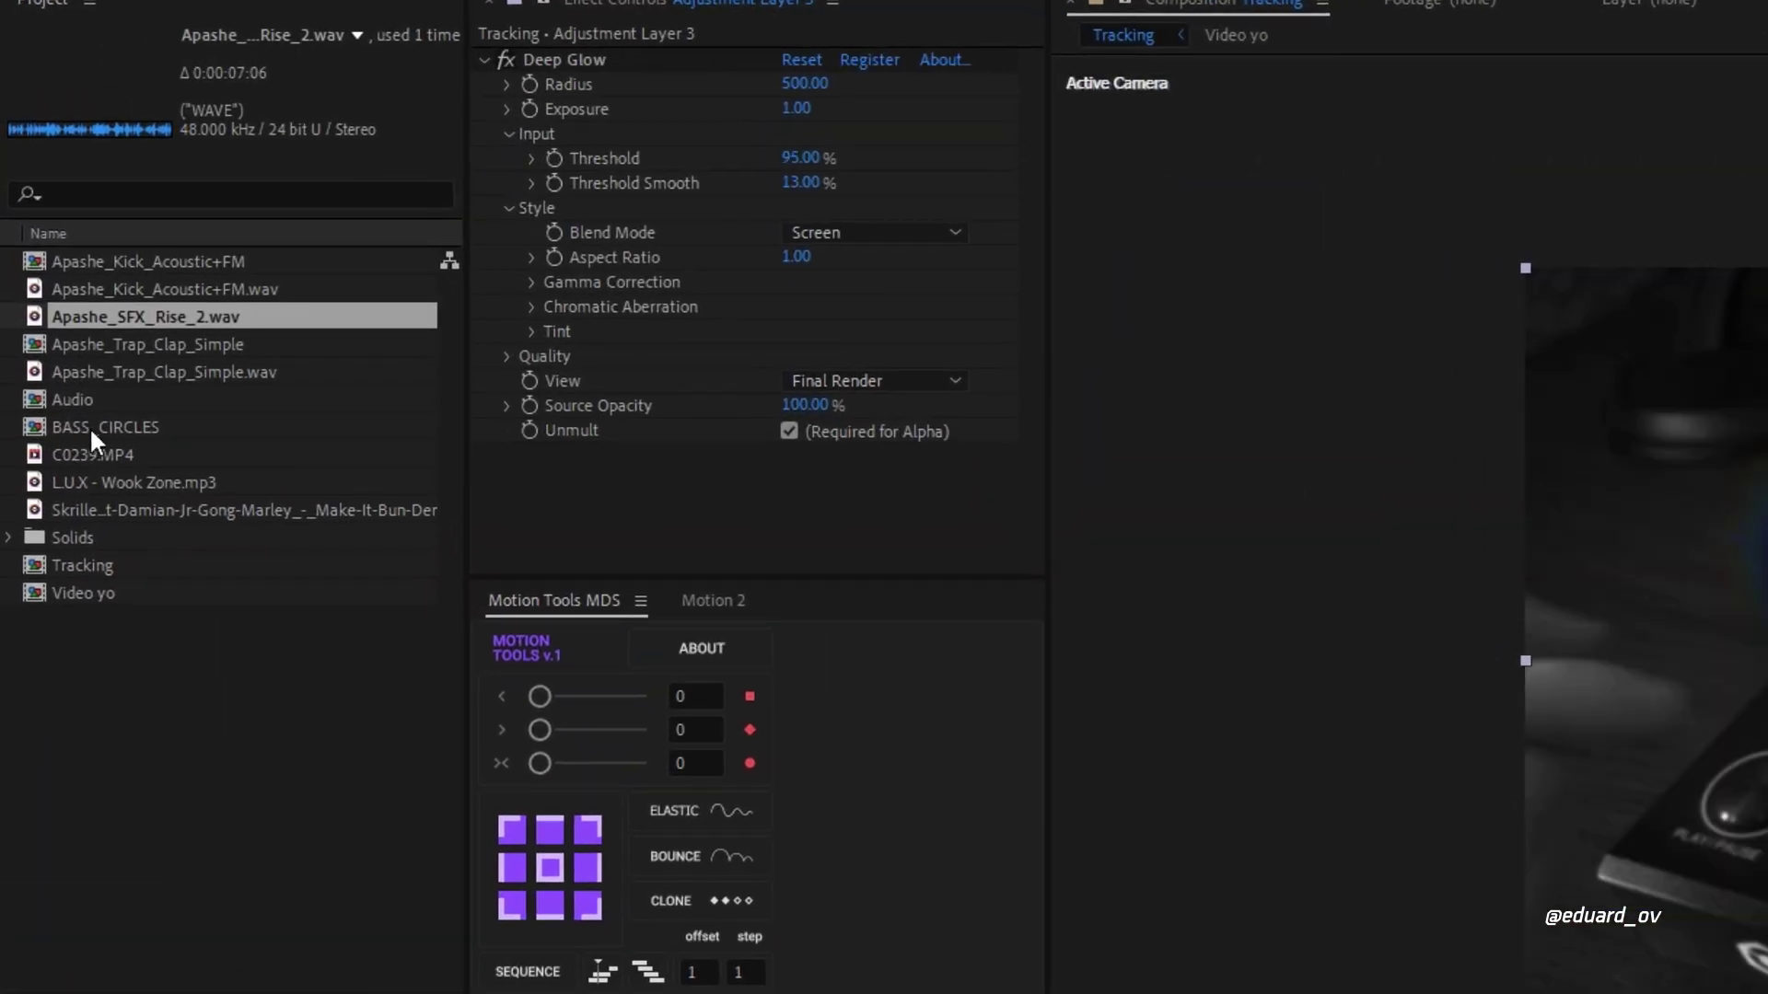
Step: Duplicate the BASS_CIRCLES composition in the project and open the copy, BASS_CIRCLES 2
{"action": "left_click", "coordinate": [55, 247]}
{"action": "key", "text": "ctrl+d"}
{"action": "double_click", "coordinate": [178, 451]}
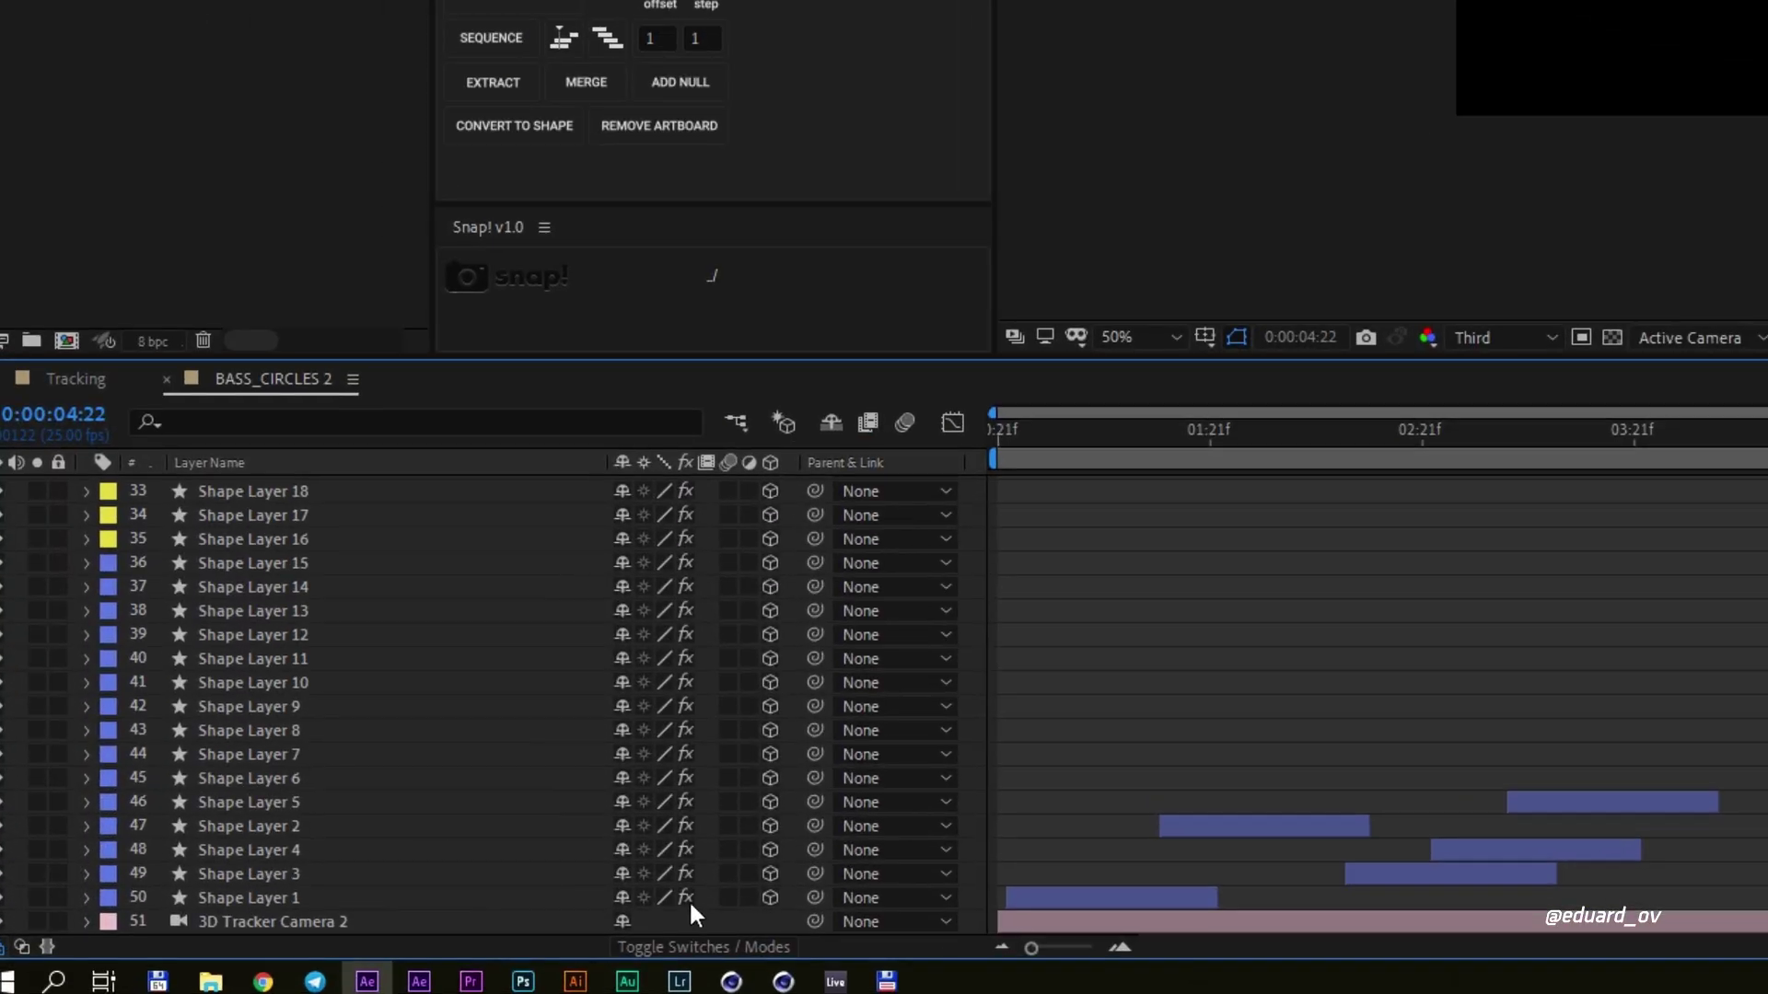
Step: Reduce the stroke width of all ring shape layers in BASS_CIRCLES 2 to make the rings thin
{"action": "scroll", "coordinate": [683, 474], "scroll_direction": "up", "scroll_amount": 10}
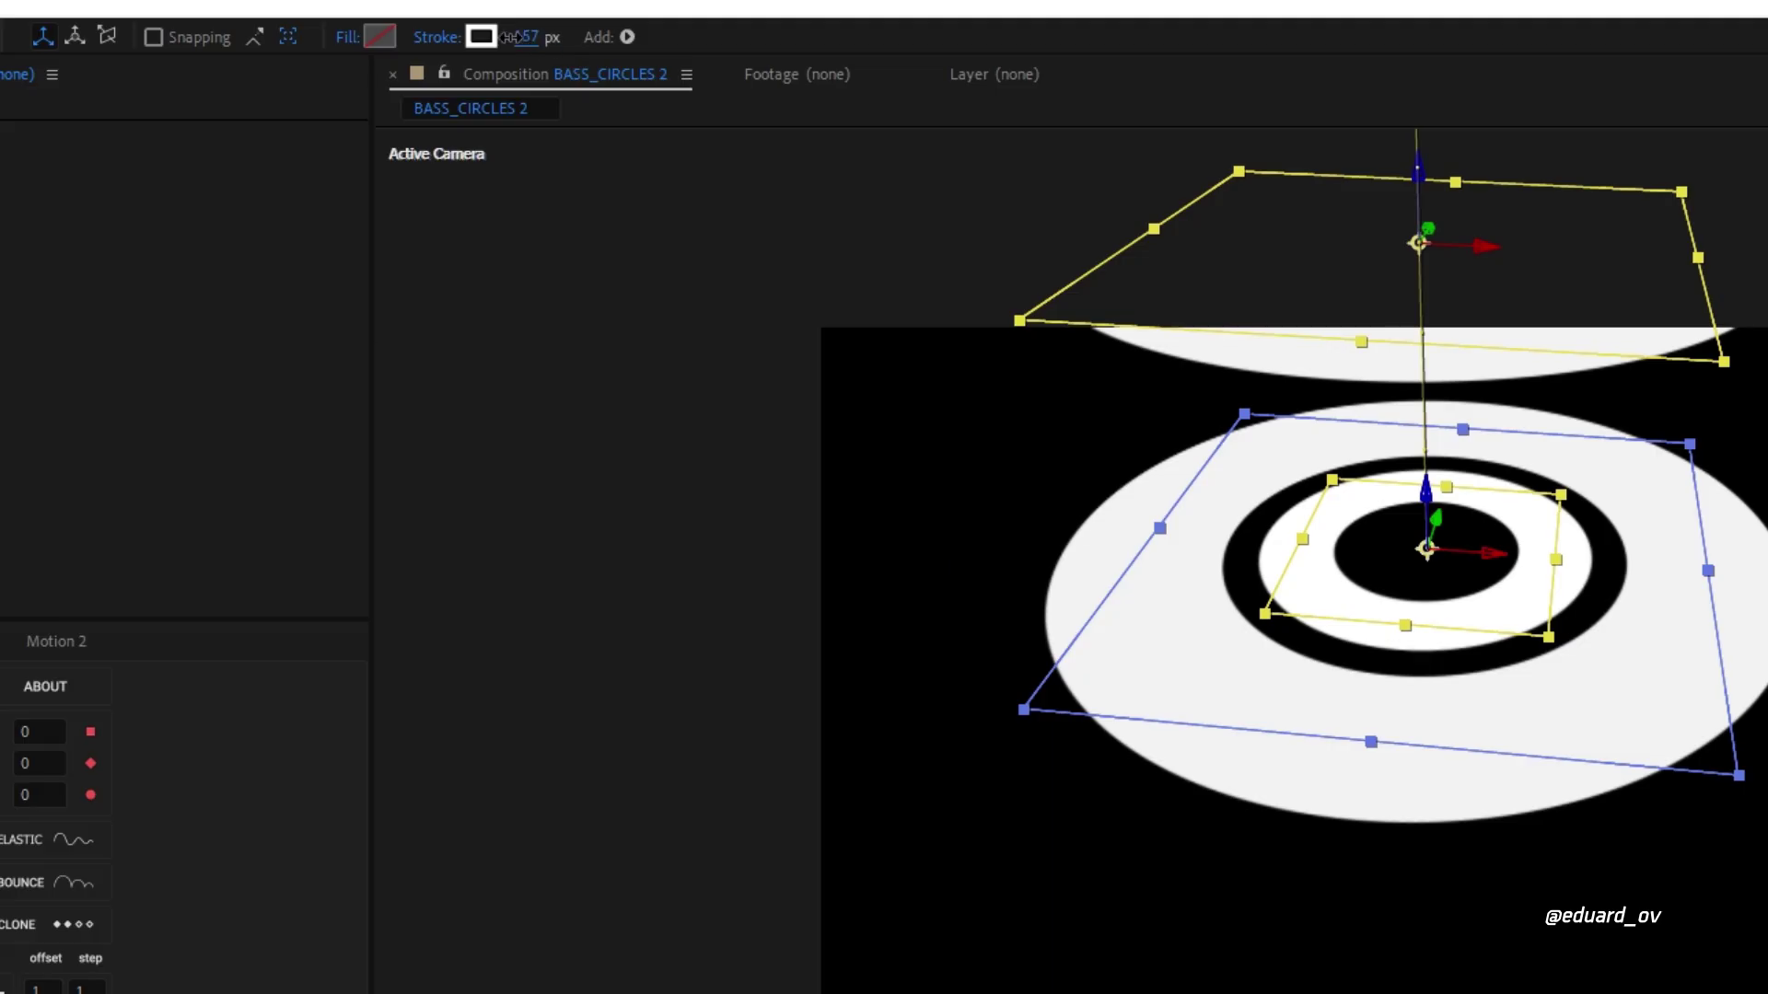
{"action": "left_click_drag", "start_coordinate": [512, 37], "coordinate": [389, 105]}
{"action": "key", "text": "F2"}
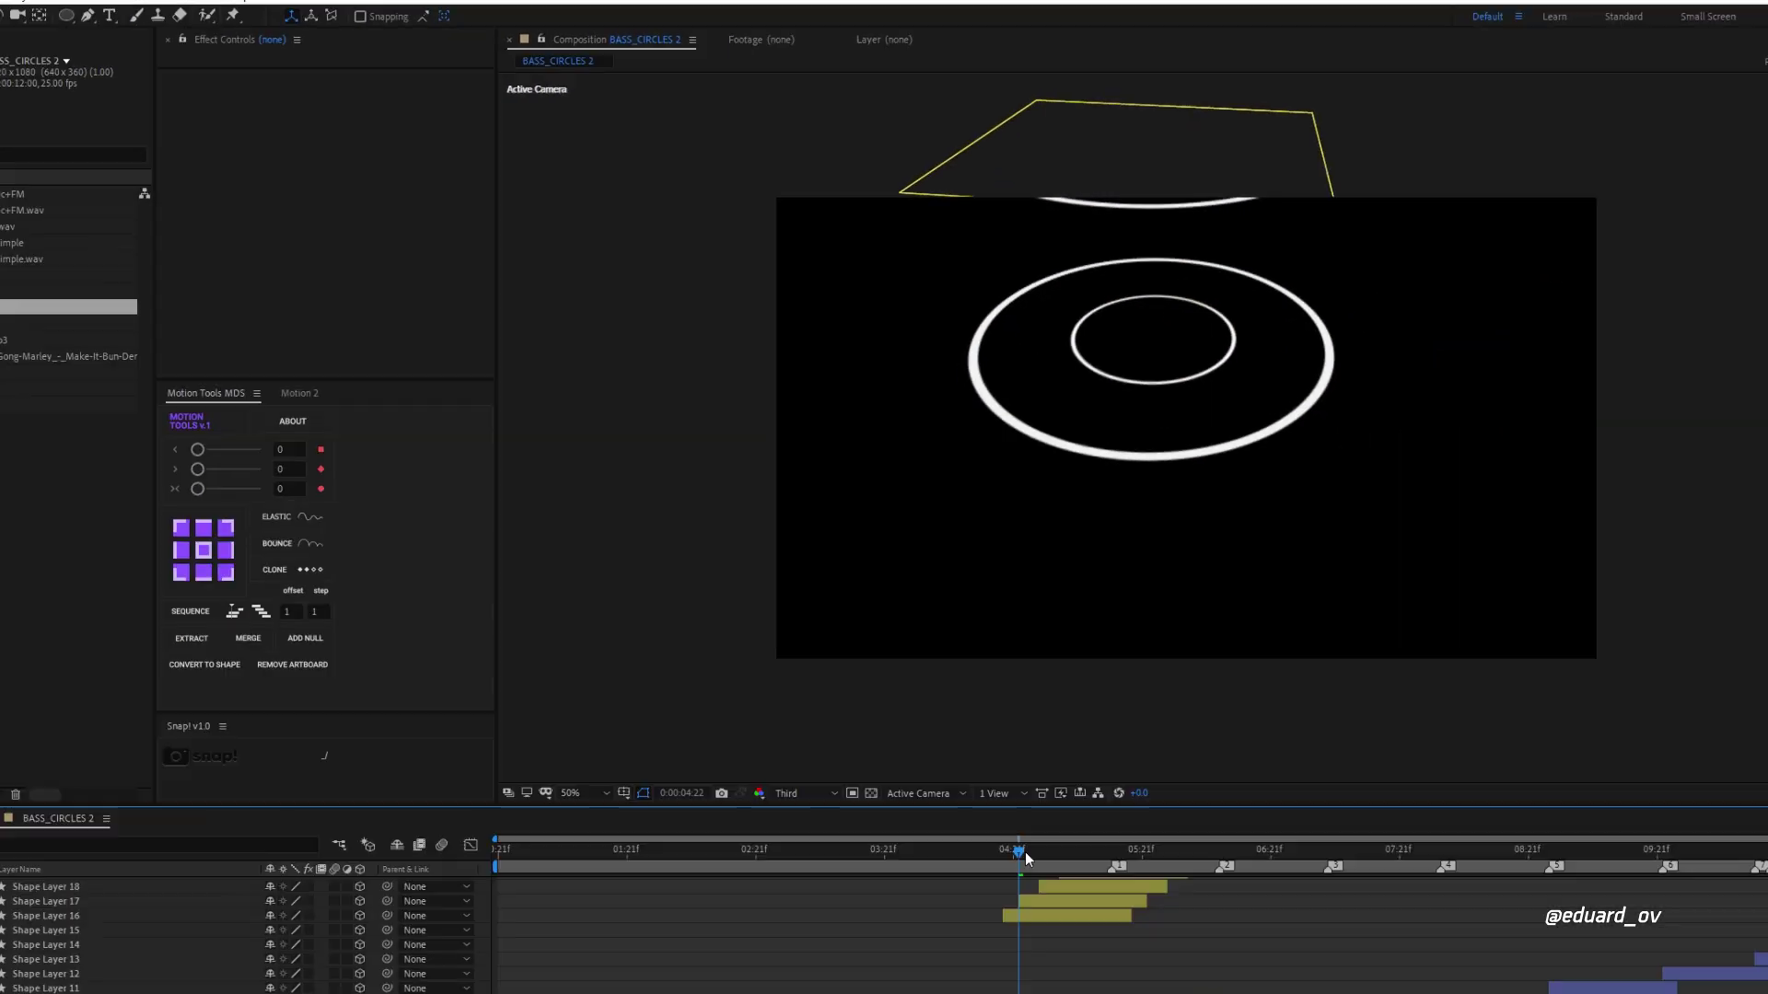
{"action": "left_click_drag", "start_coordinate": [1006, 807], "coordinate": [1767, 731]}
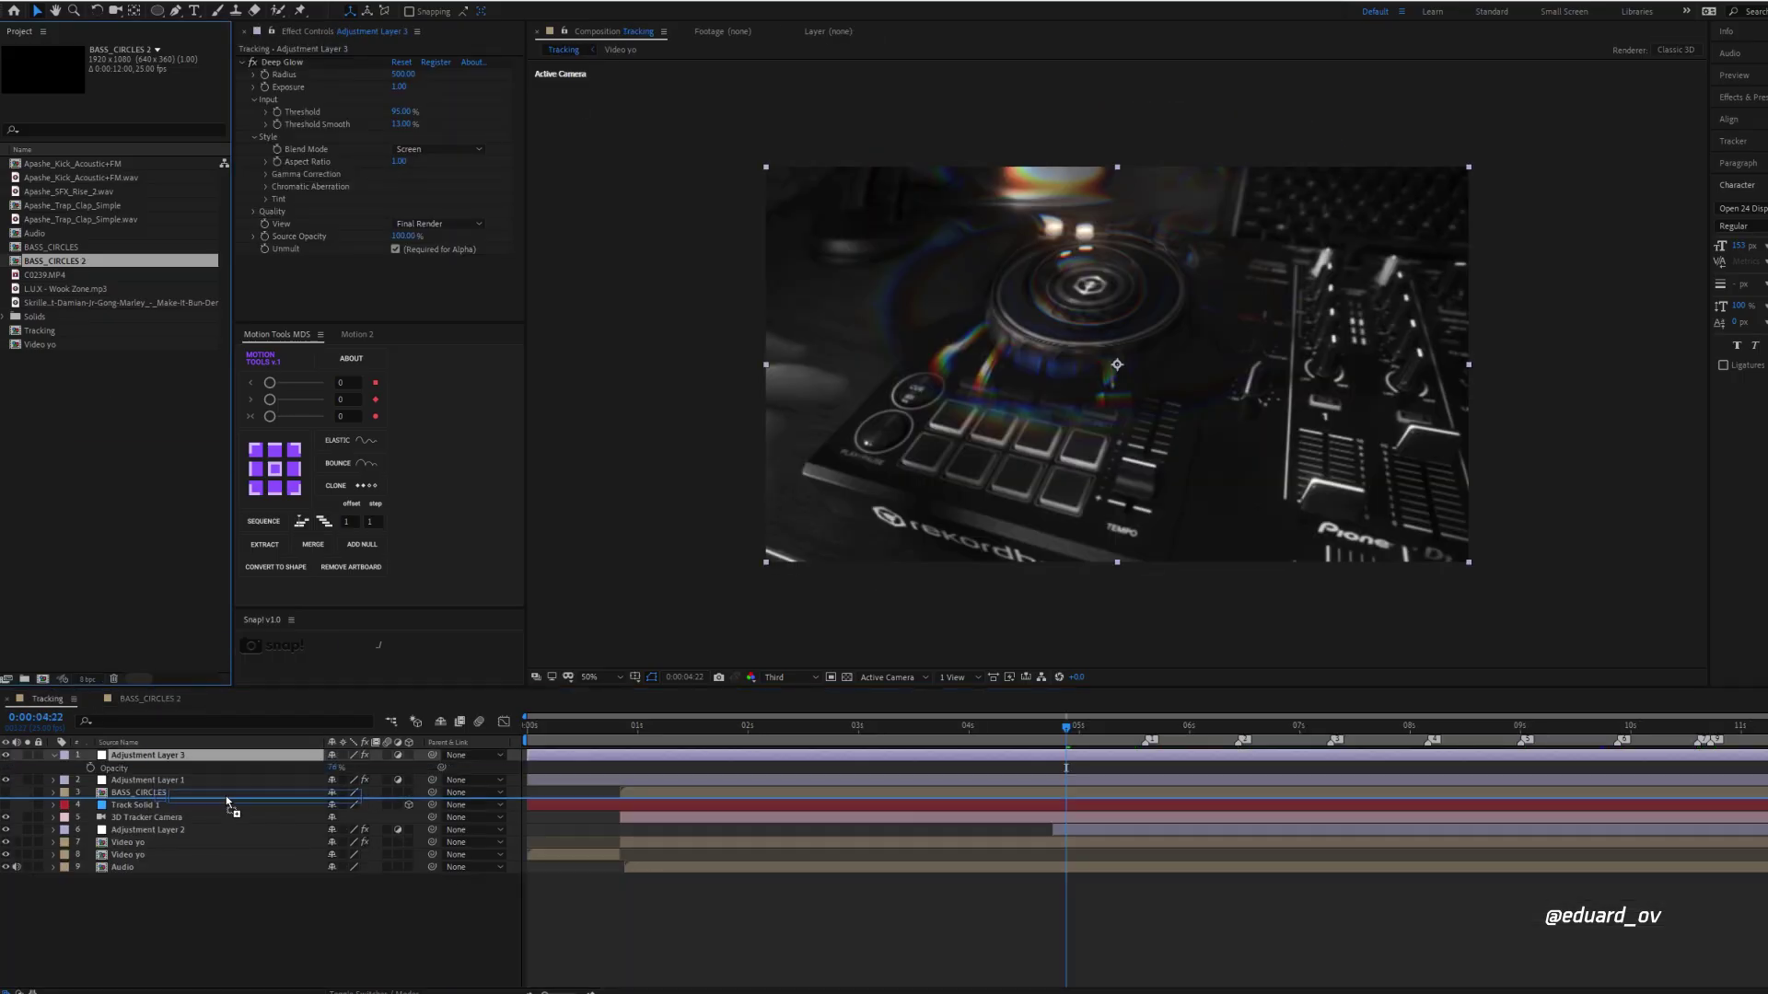
Step: Place BASS_CIRCLES 2 in the Tracking composition directly above BASS_CIRCLES and align its start with that layer
{"action": "left_click_drag", "start_coordinate": [224, 797], "coordinate": [226, 798]}
{"action": "left_click", "coordinate": [1071, 729]}
{"action": "left_click_drag", "start_coordinate": [634, 791], "coordinate": [728, 793]}
Step: Apply a red Fill to BASS_CIRCLES 2 and soften its rings by raising the Fast Box Blur radius
{"action": "key", "text": "ctrl+space"}
{"action": "type", "text": "fil"}
{"action": "key", "text": "Return"}
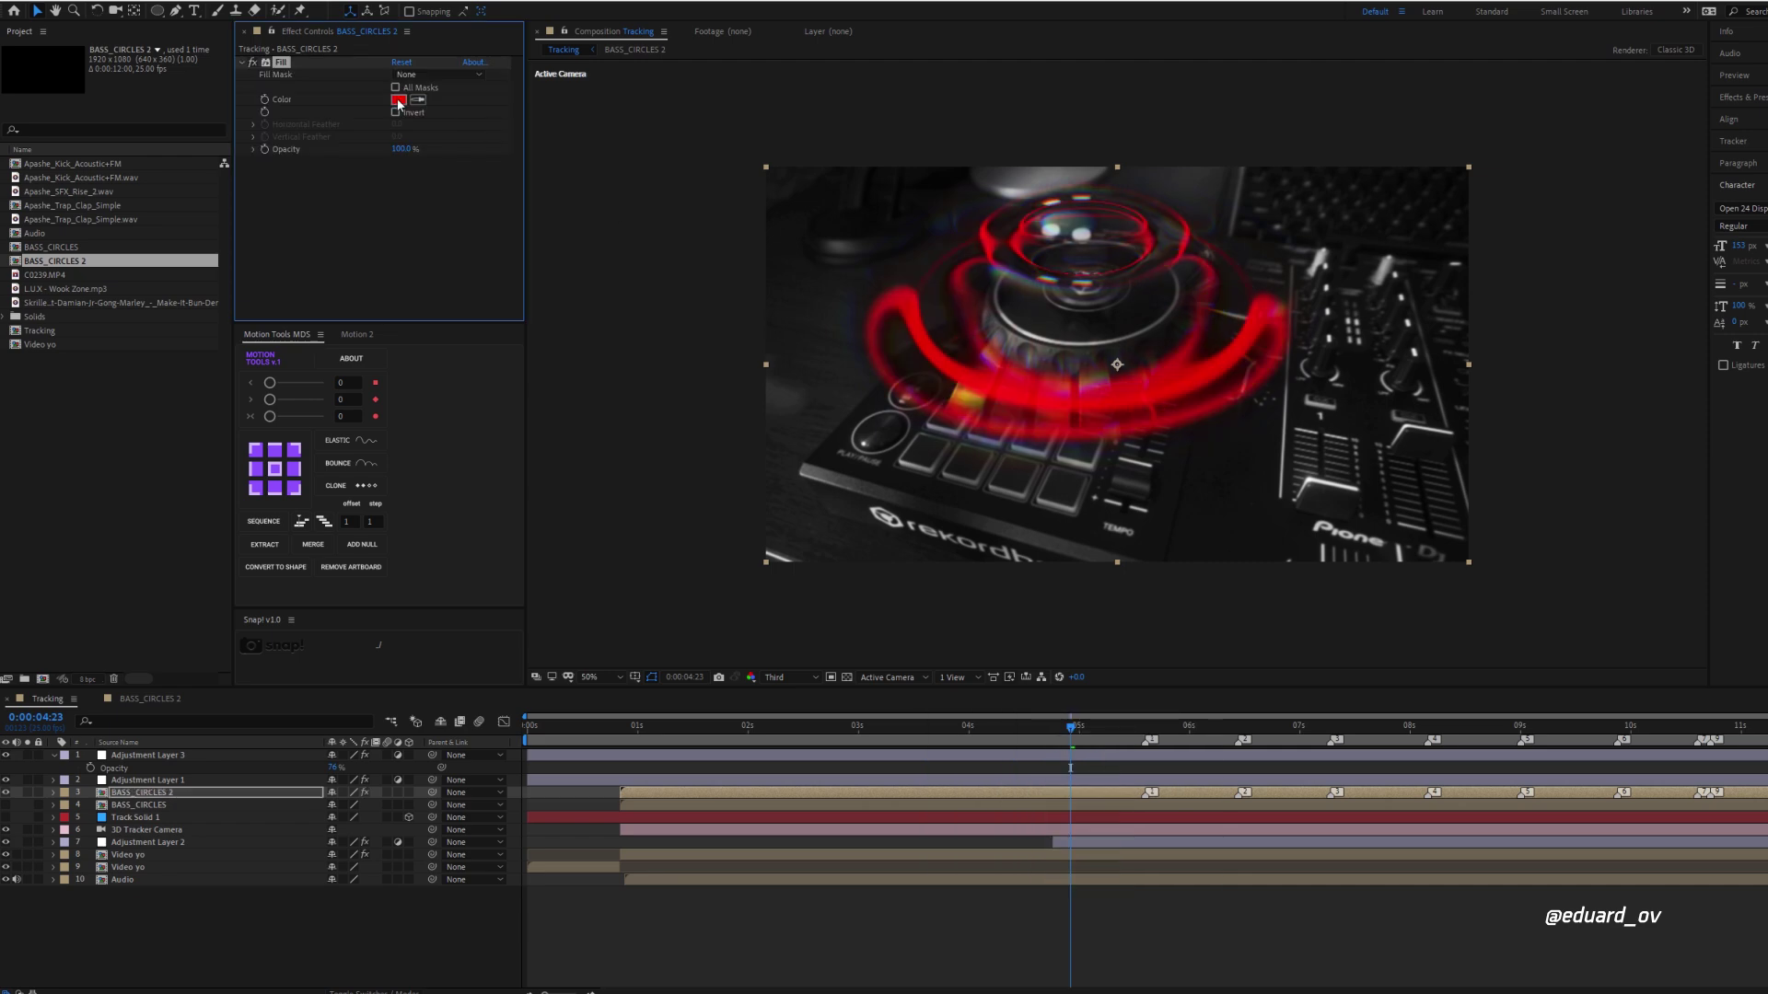
{"action": "left_click", "coordinate": [399, 101]}
{"action": "left_click", "coordinate": [469, 554]}
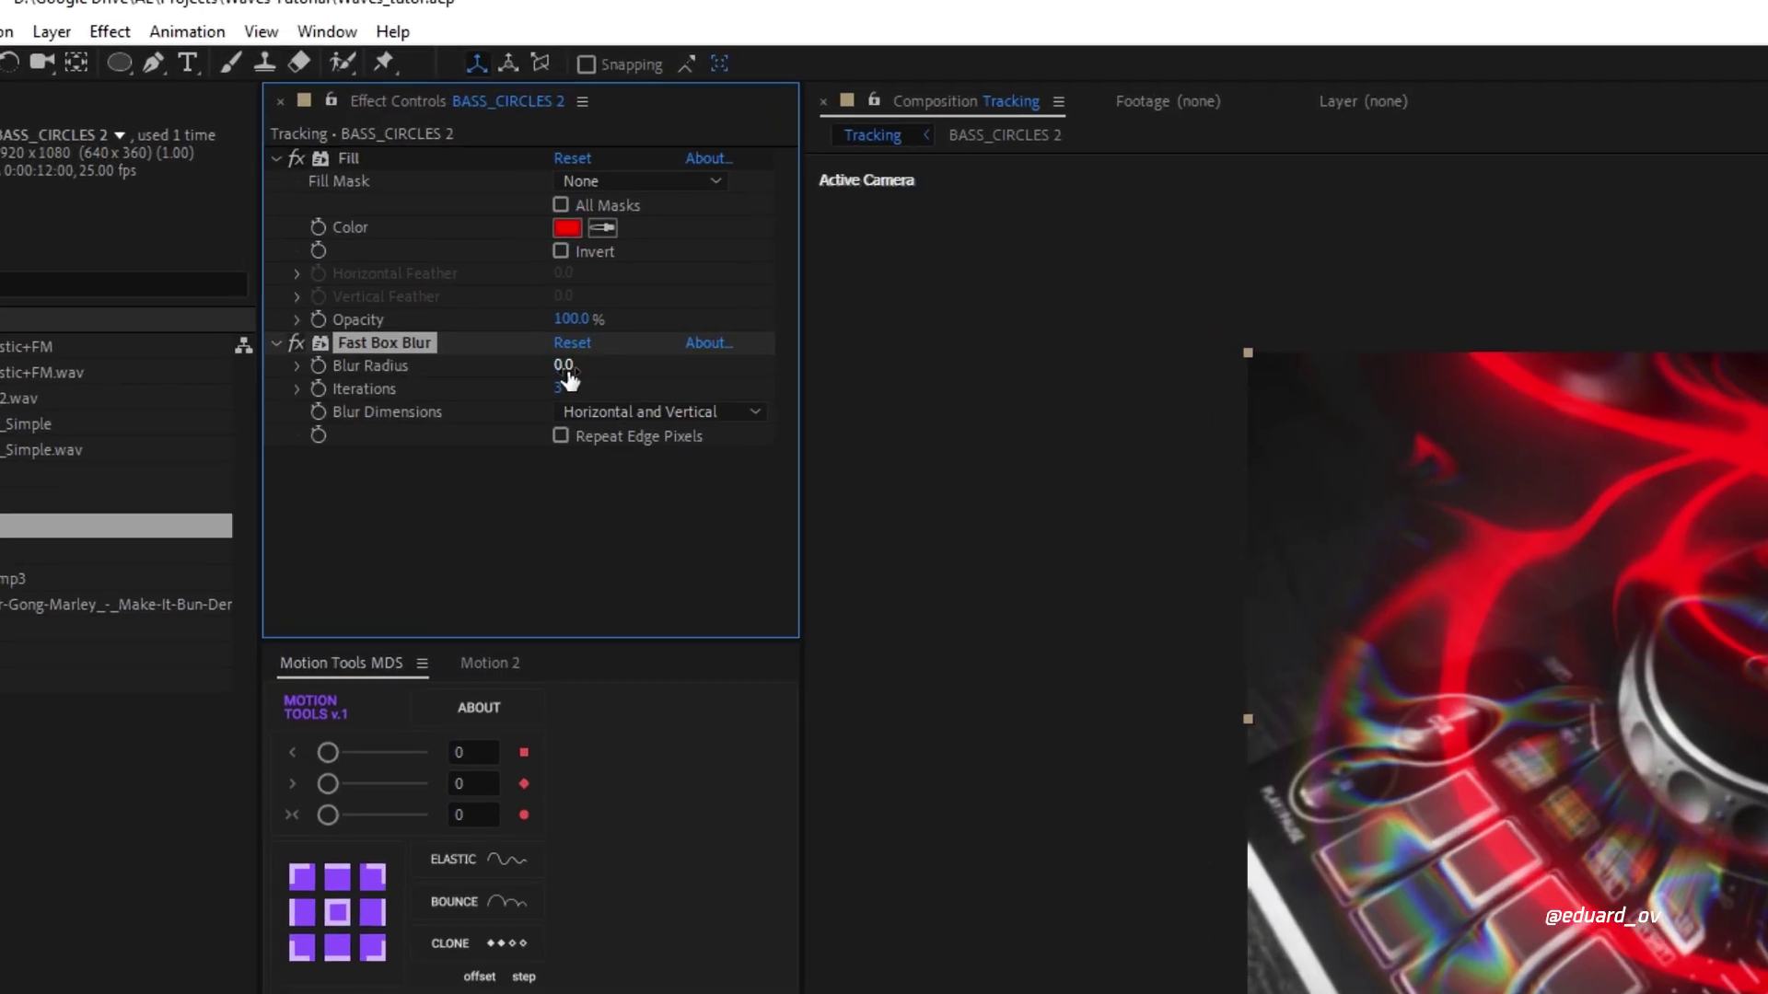
{"action": "left_click_drag", "start_coordinate": [615, 379], "coordinate": [744, 395]}
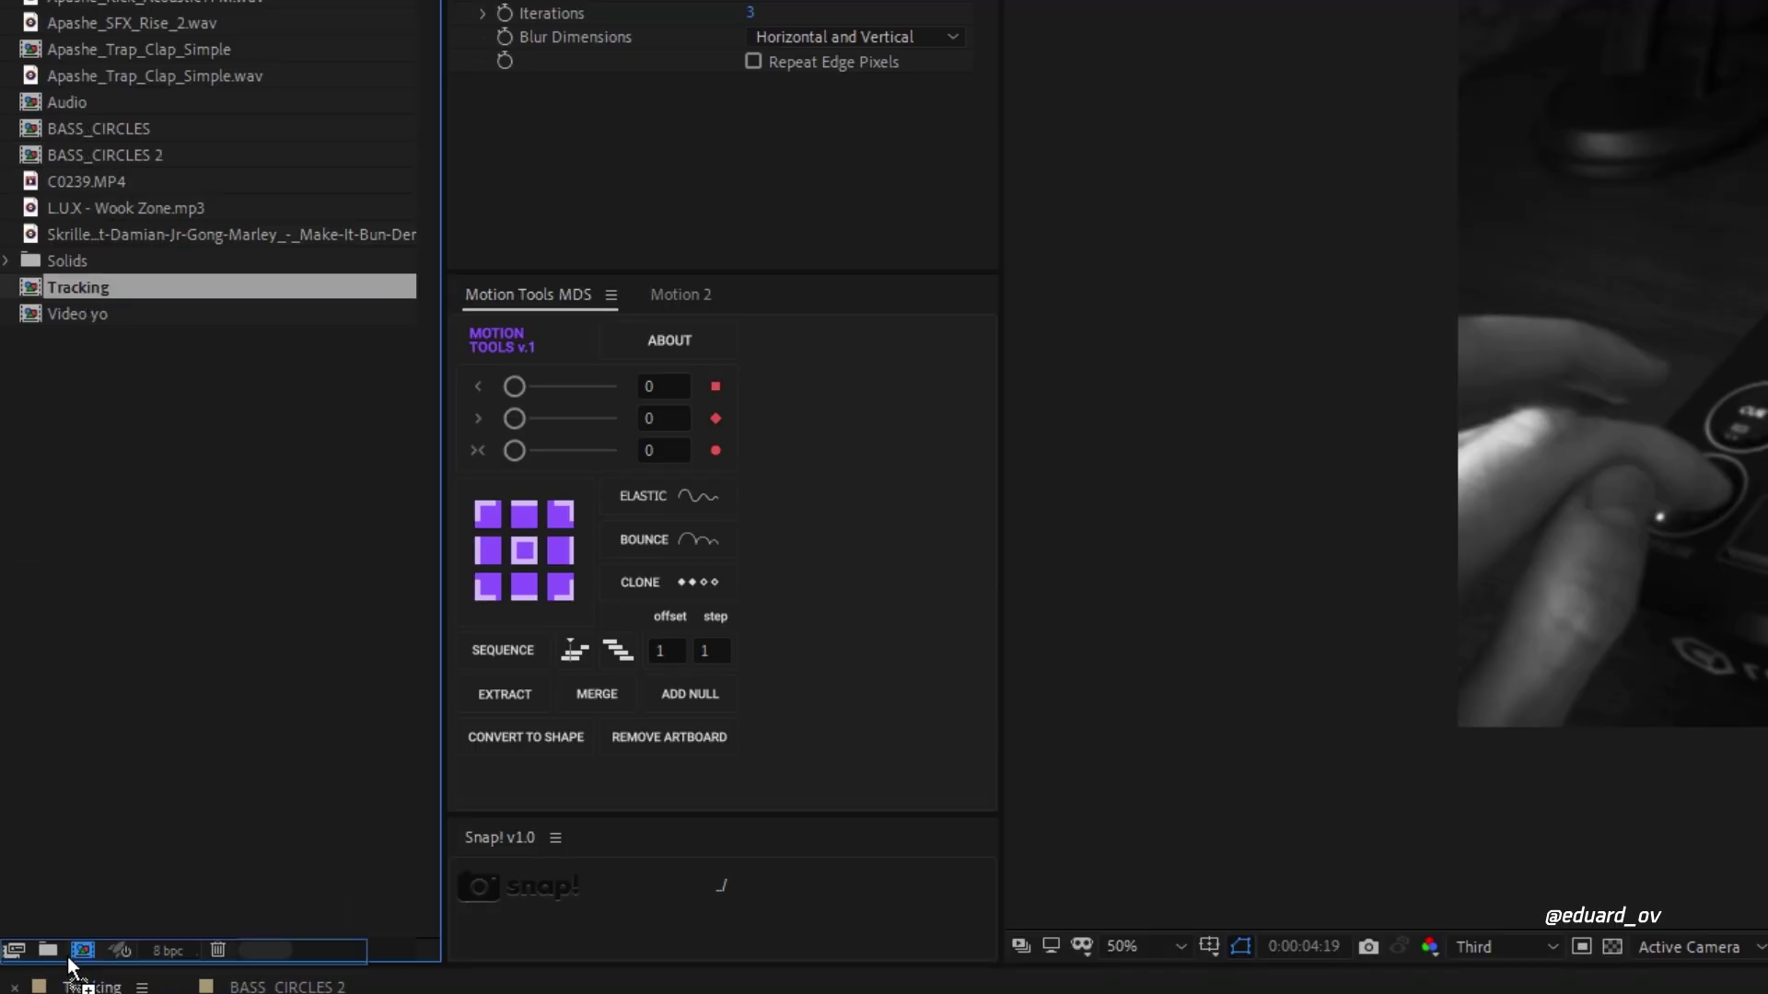
Step: Create a new composition named Final_things from Tracking and add a Slider Control to its Tracking layer
{"action": "left_click_drag", "start_coordinate": [68, 958], "coordinate": [72, 952]}
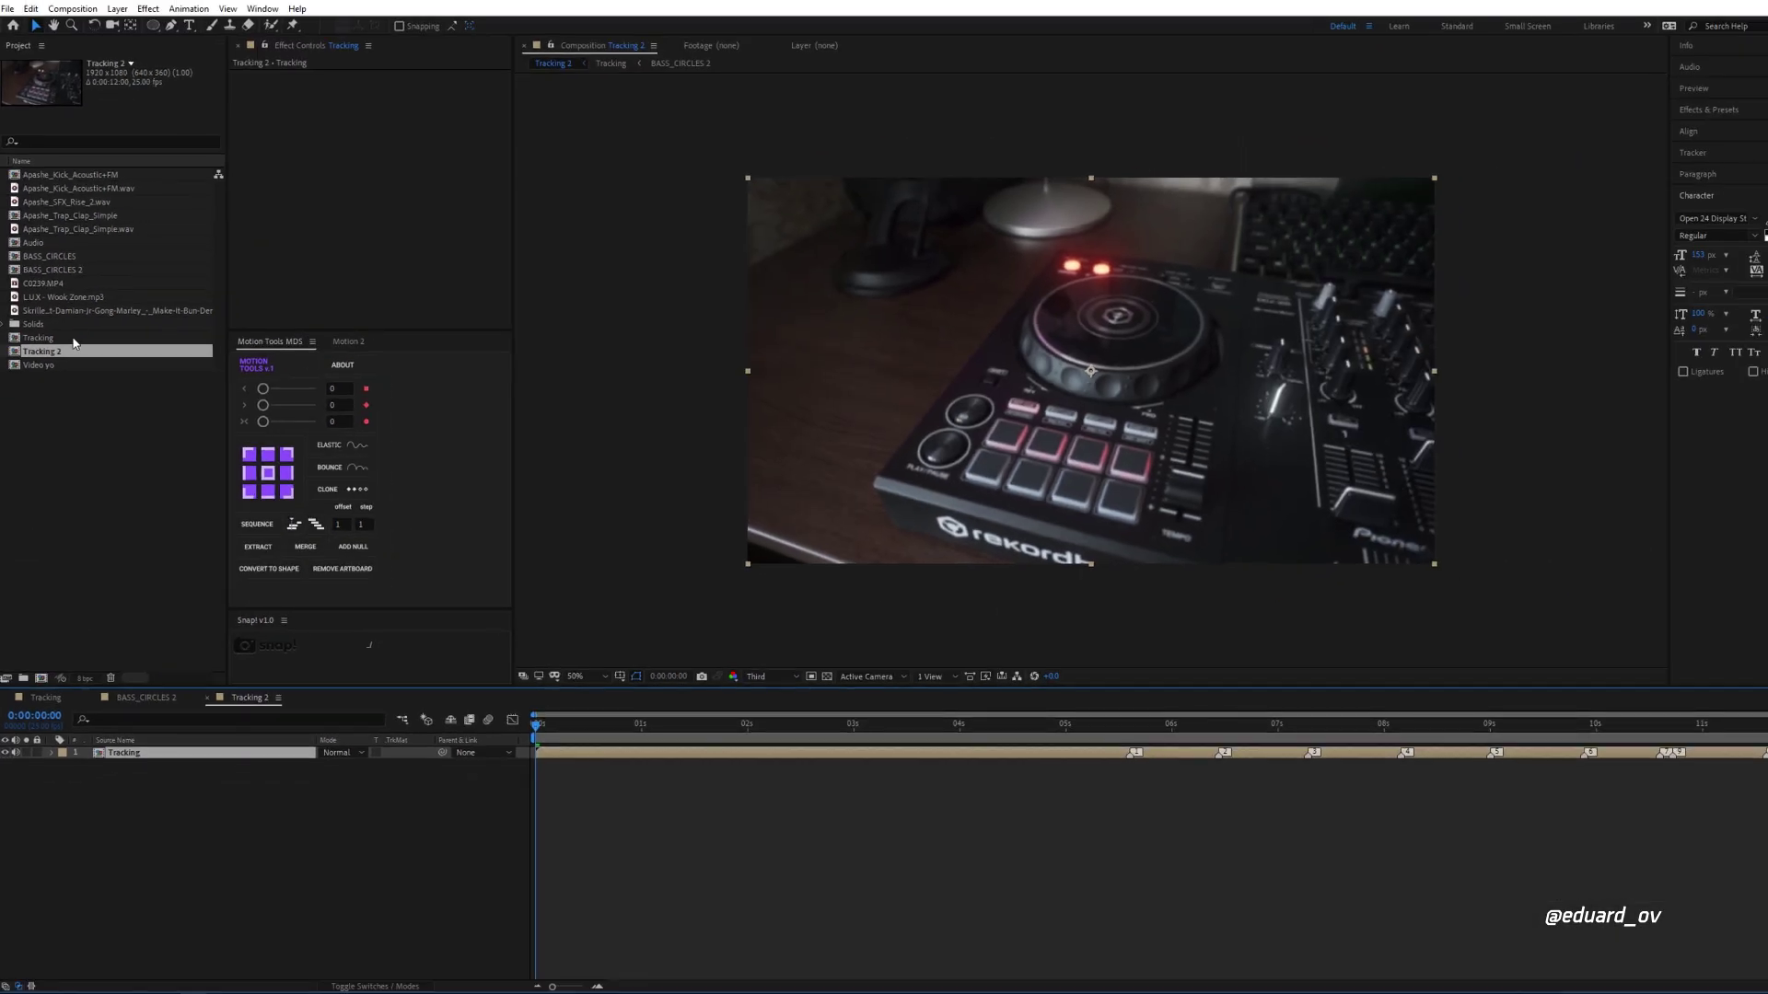
{"action": "key", "text": "ctrl+space"}
{"action": "type", "text": "sli"}
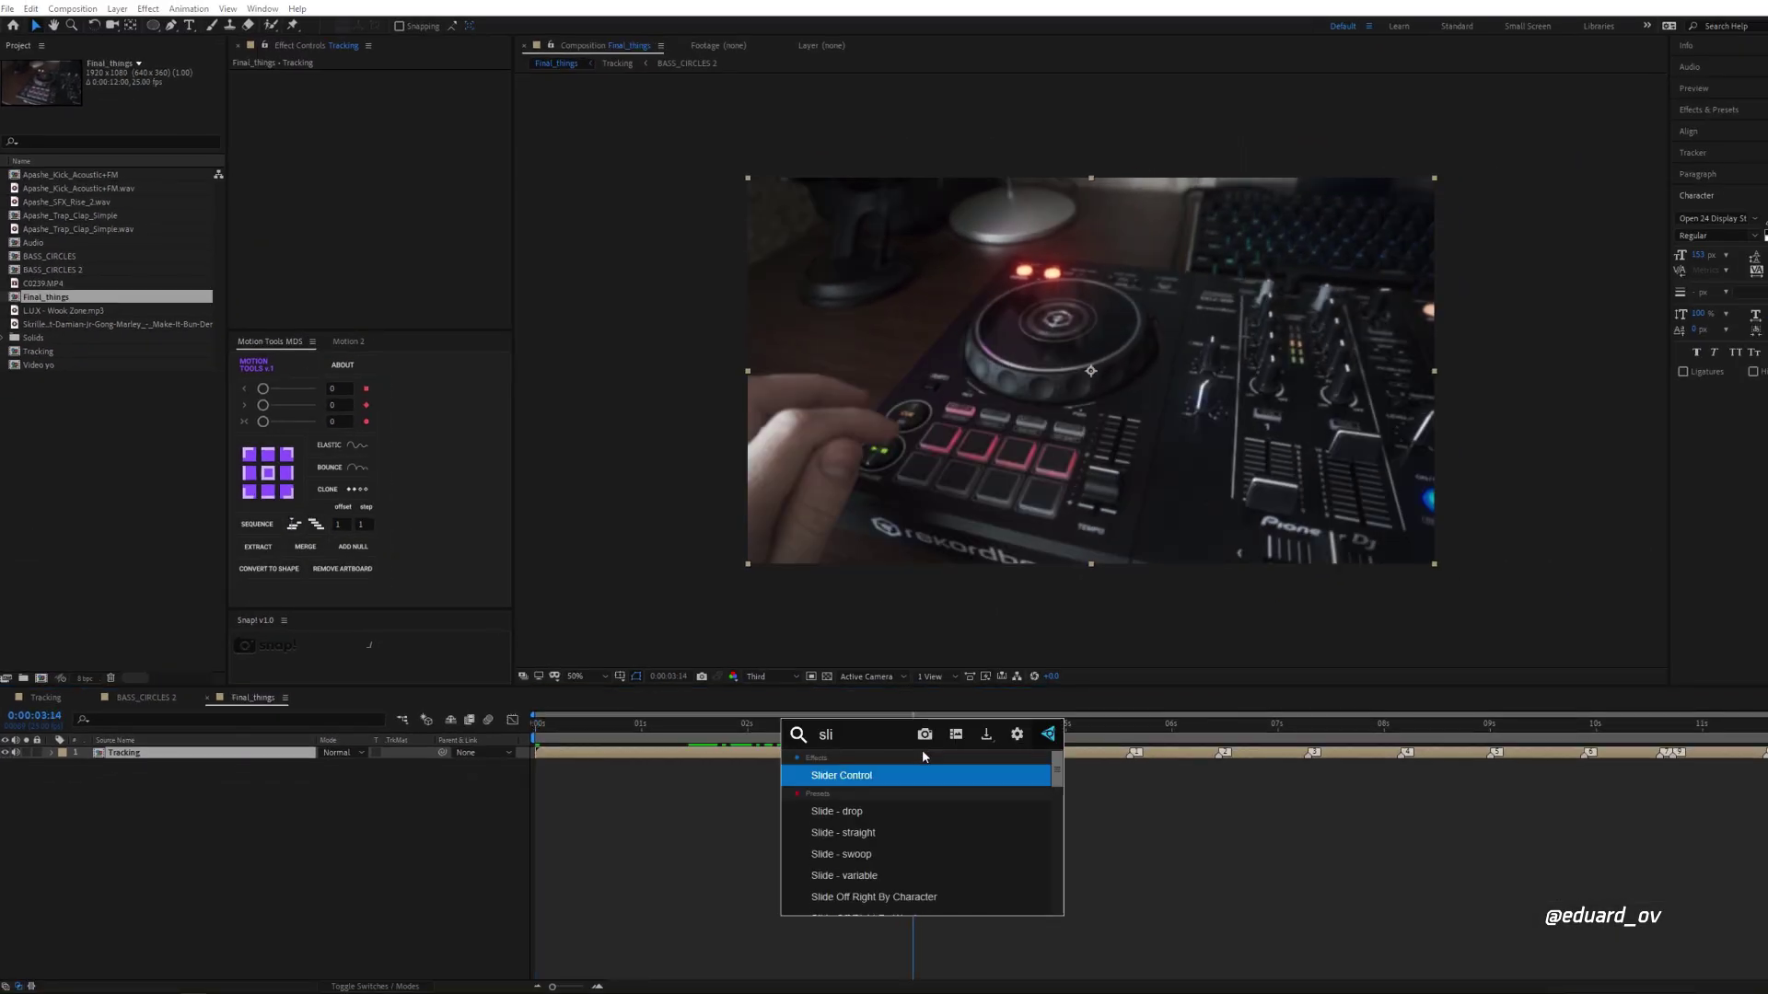
{"action": "key", "text": "Return"}
Step: Apply CC RepeTile to the Tracking layer with Unfold tiling, Expand Right 215 and Expand Left, Down and Up 170
{"action": "key", "text": "ctrl+space"}
{"action": "type", "text": "rep"}
{"action": "key", "text": "Return"}
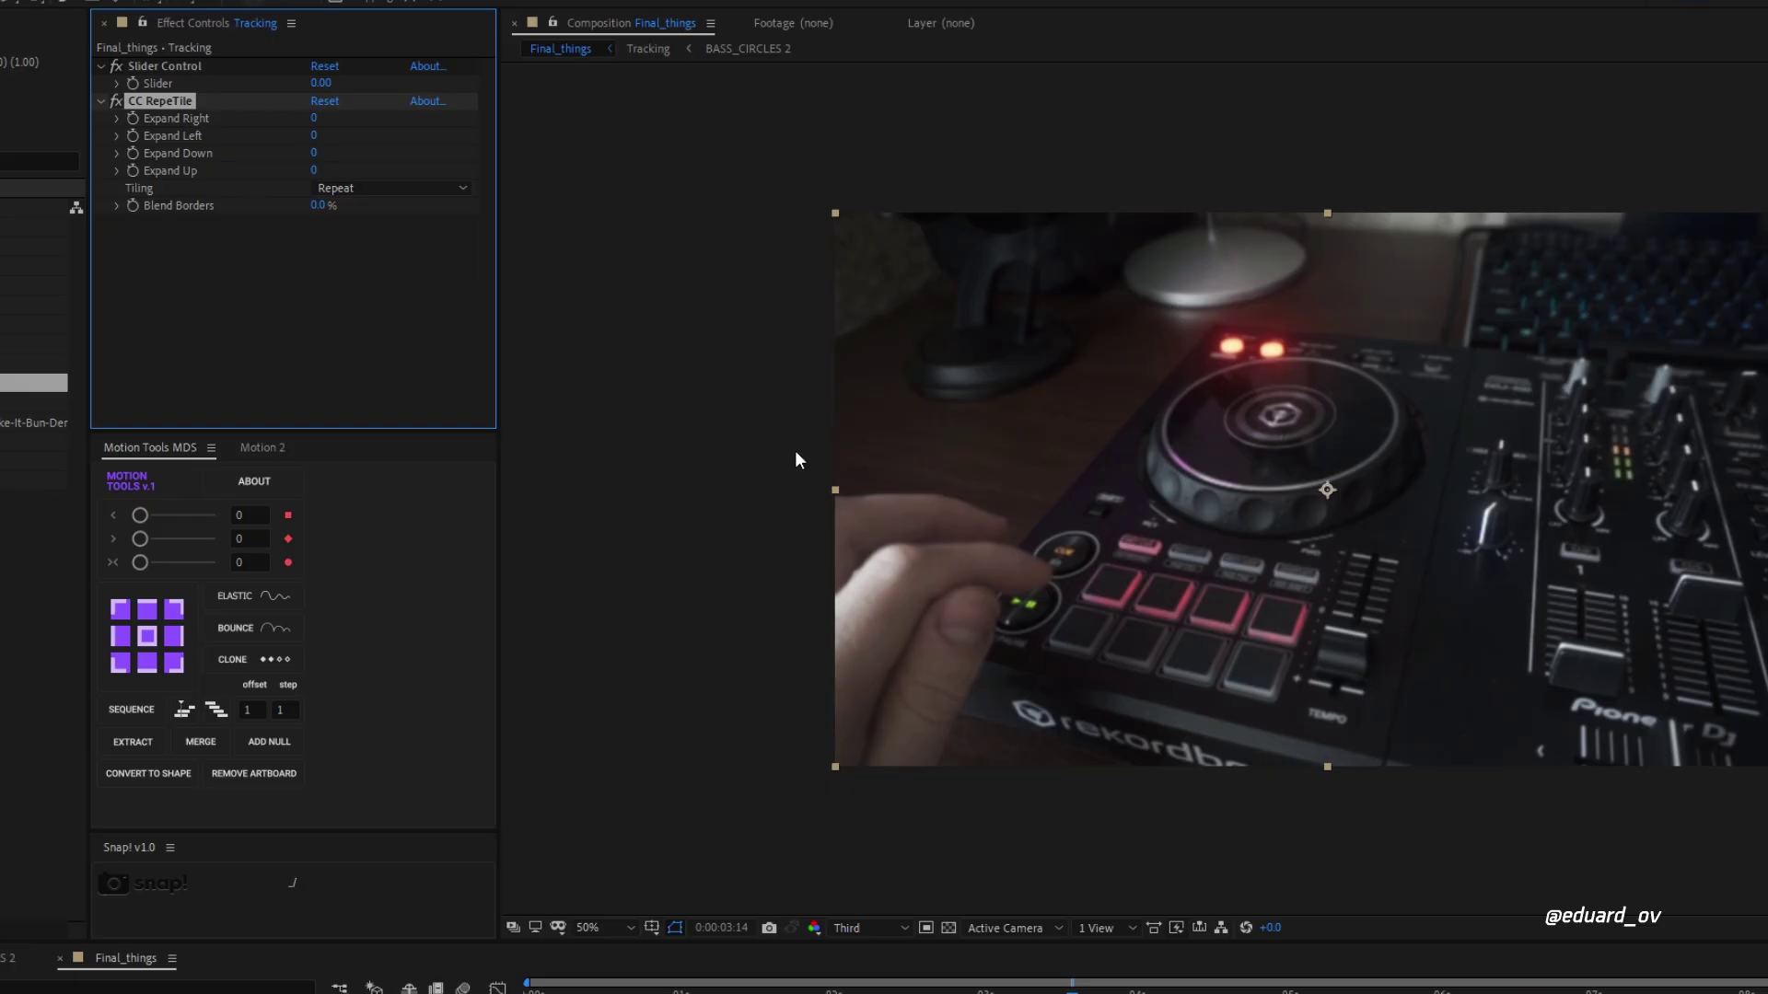
{"action": "left_click_drag", "start_coordinate": [817, 352], "coordinate": [873, 352]}
{"action": "left_click", "coordinate": [356, 189]}
{"action": "left_click", "coordinate": [350, 208]}
{"action": "left_click_drag", "start_coordinate": [319, 138], "coordinate": [321, 117]}
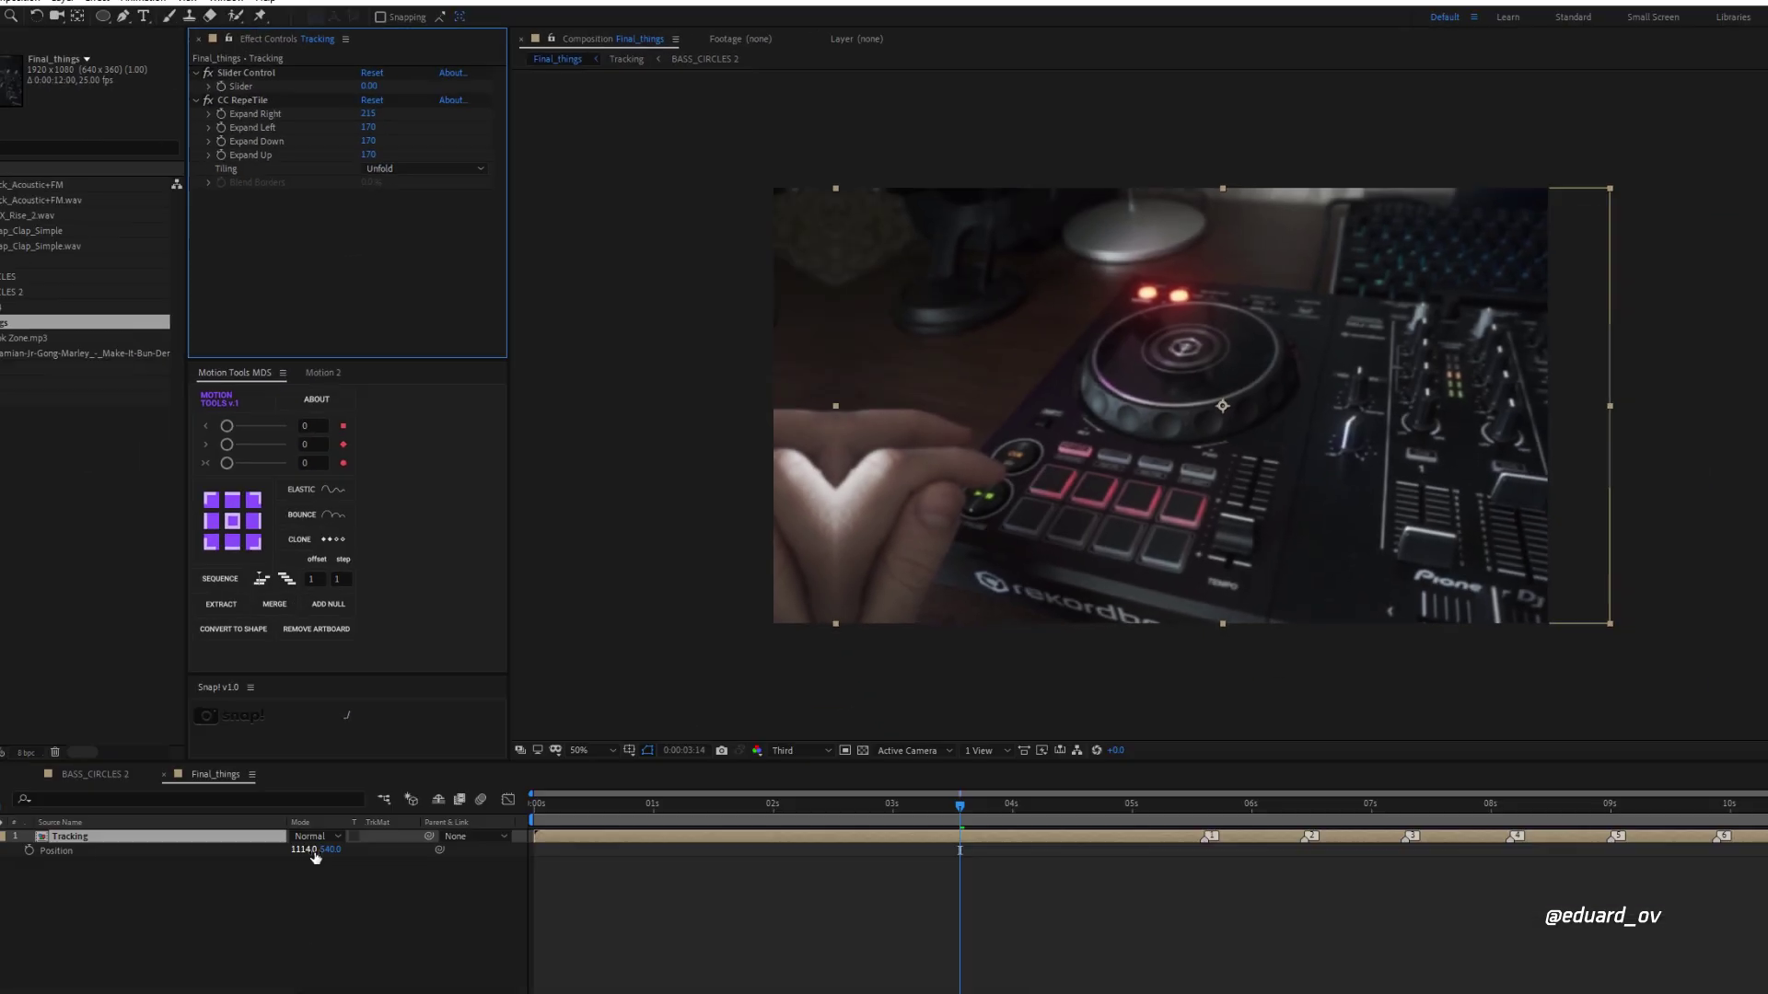
Step: Set the Tracking layer's horizontal position to 960
{"action": "left_click", "coordinate": [312, 851]}
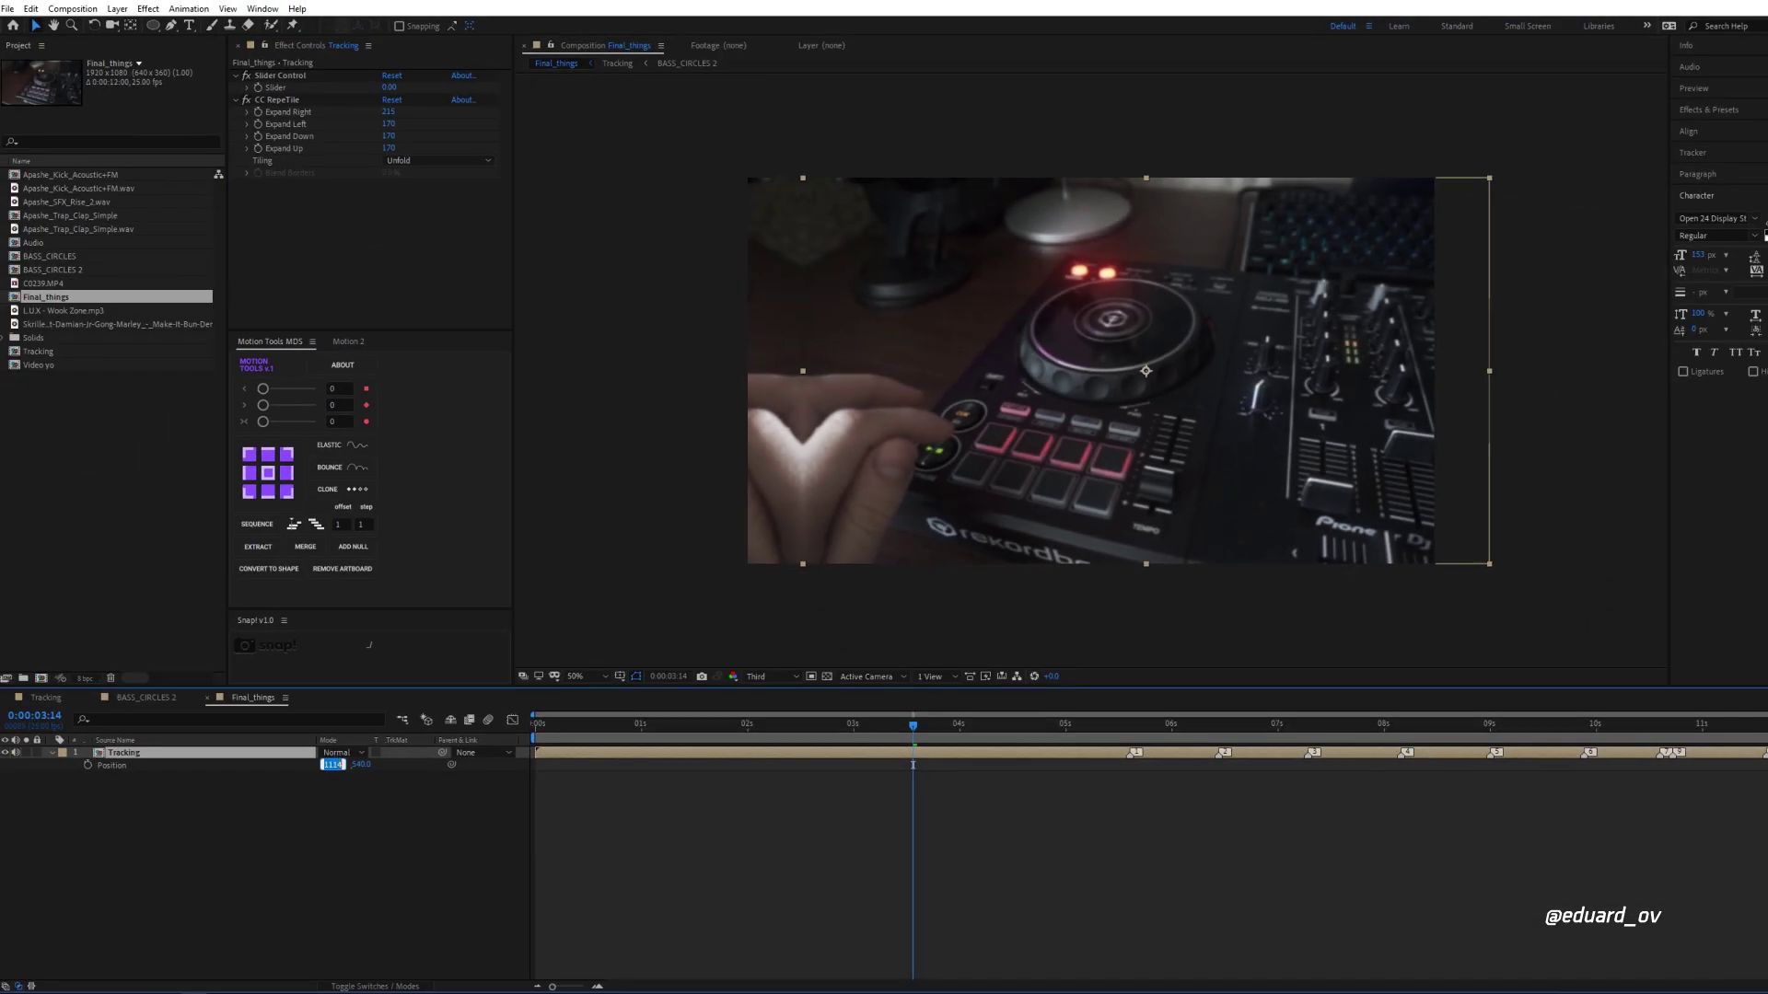
{"action": "type", "text": "960"}
{"action": "left_click", "coordinate": [461, 817]}
{"action": "left_click", "coordinate": [256, 744]}
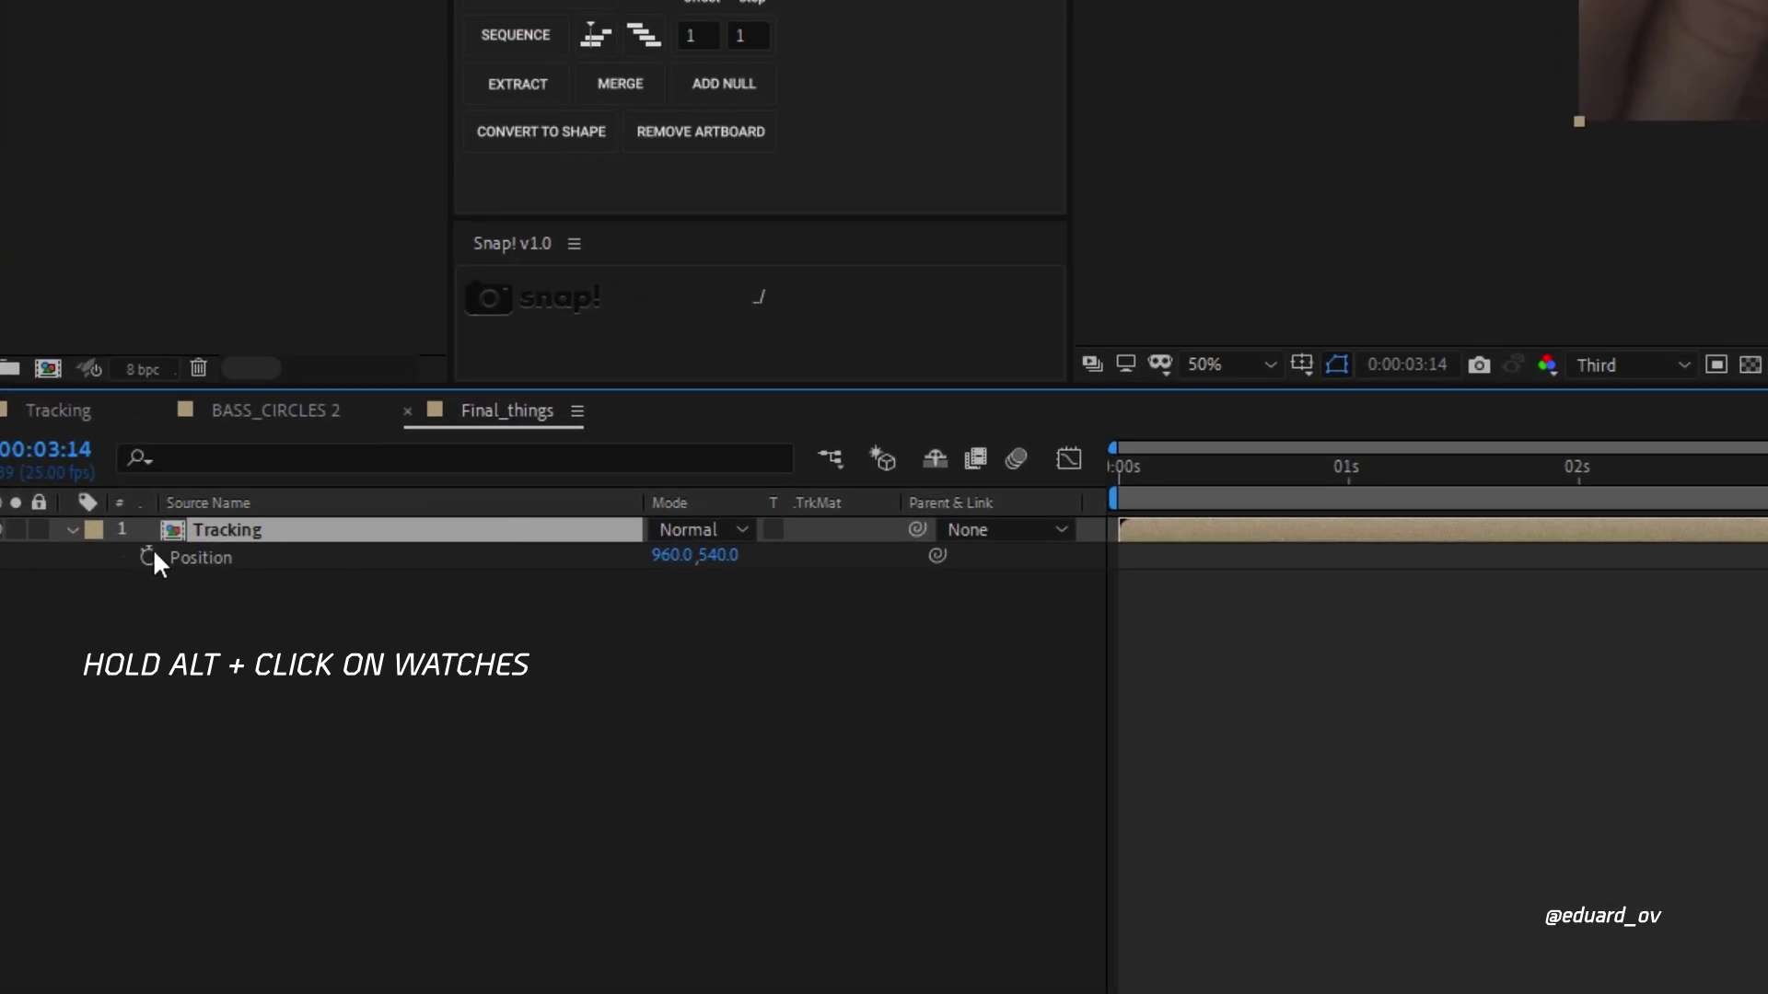
Step: Add a wiggle expression to the Tracking layer's Position with frequency 25 and the amplitude linked to the Slider
{"action": "left_click", "coordinate": [90, 756], "text": "alt"}
{"action": "type", "text": "wiggle(25"}
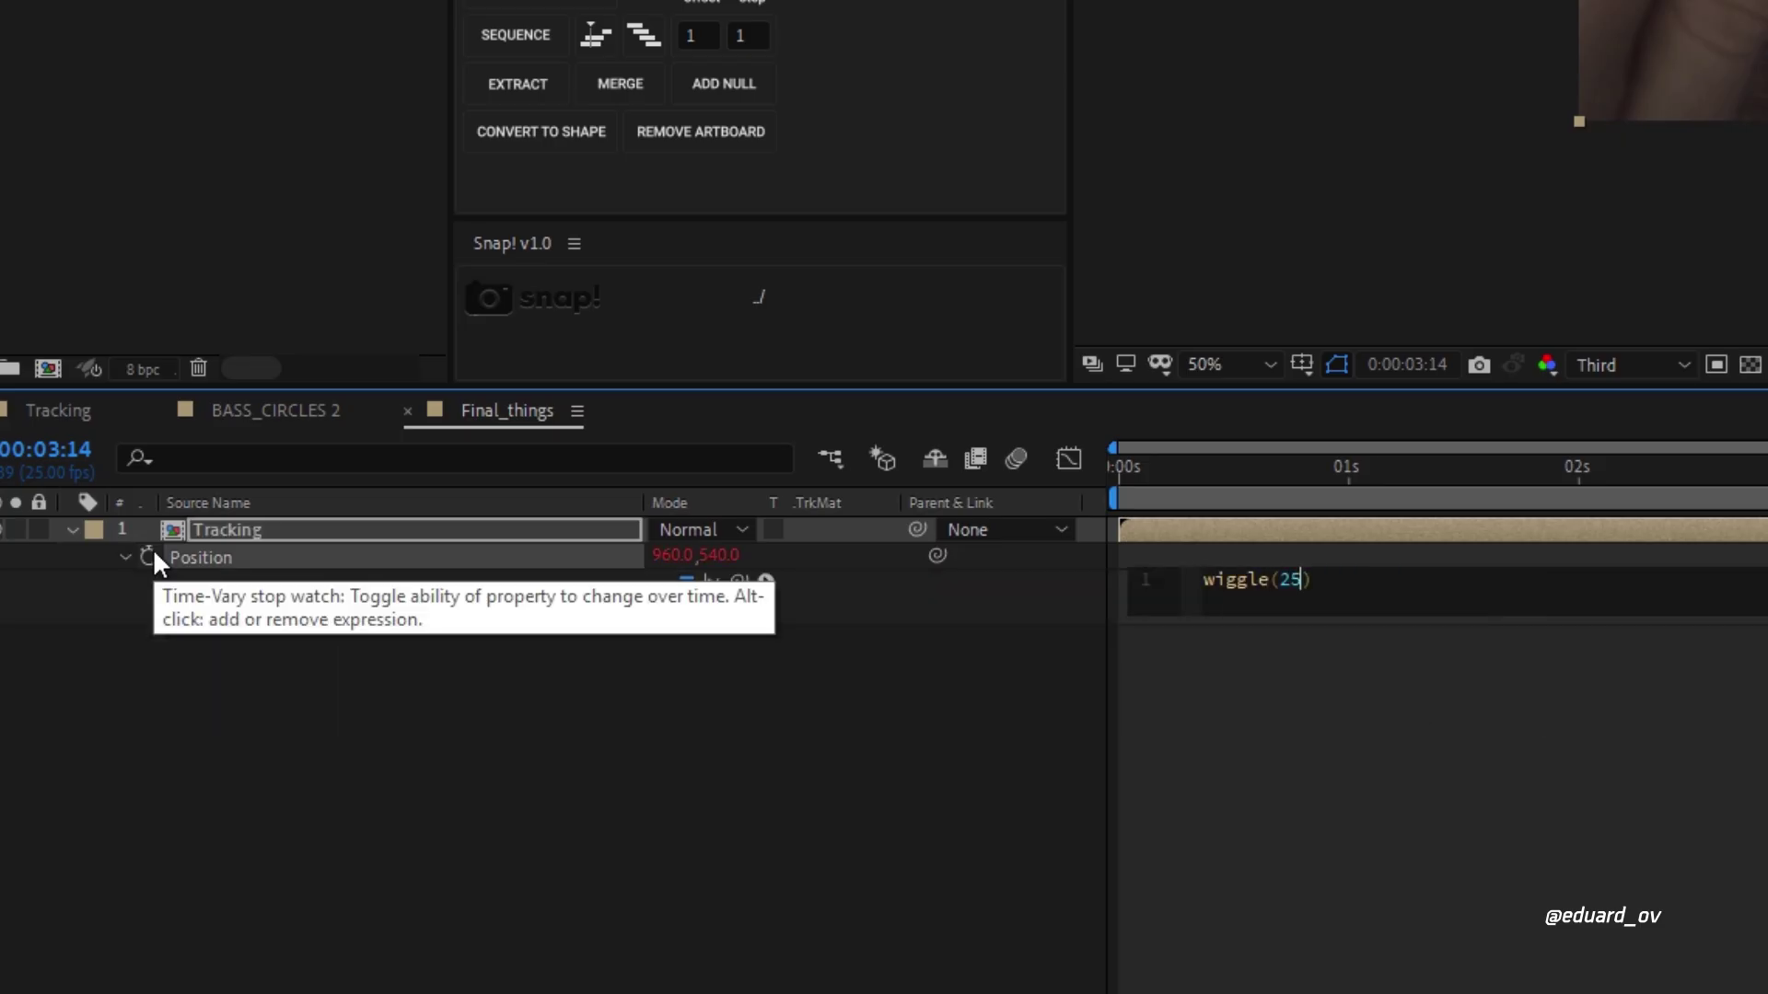
{"action": "type", "text": ","}
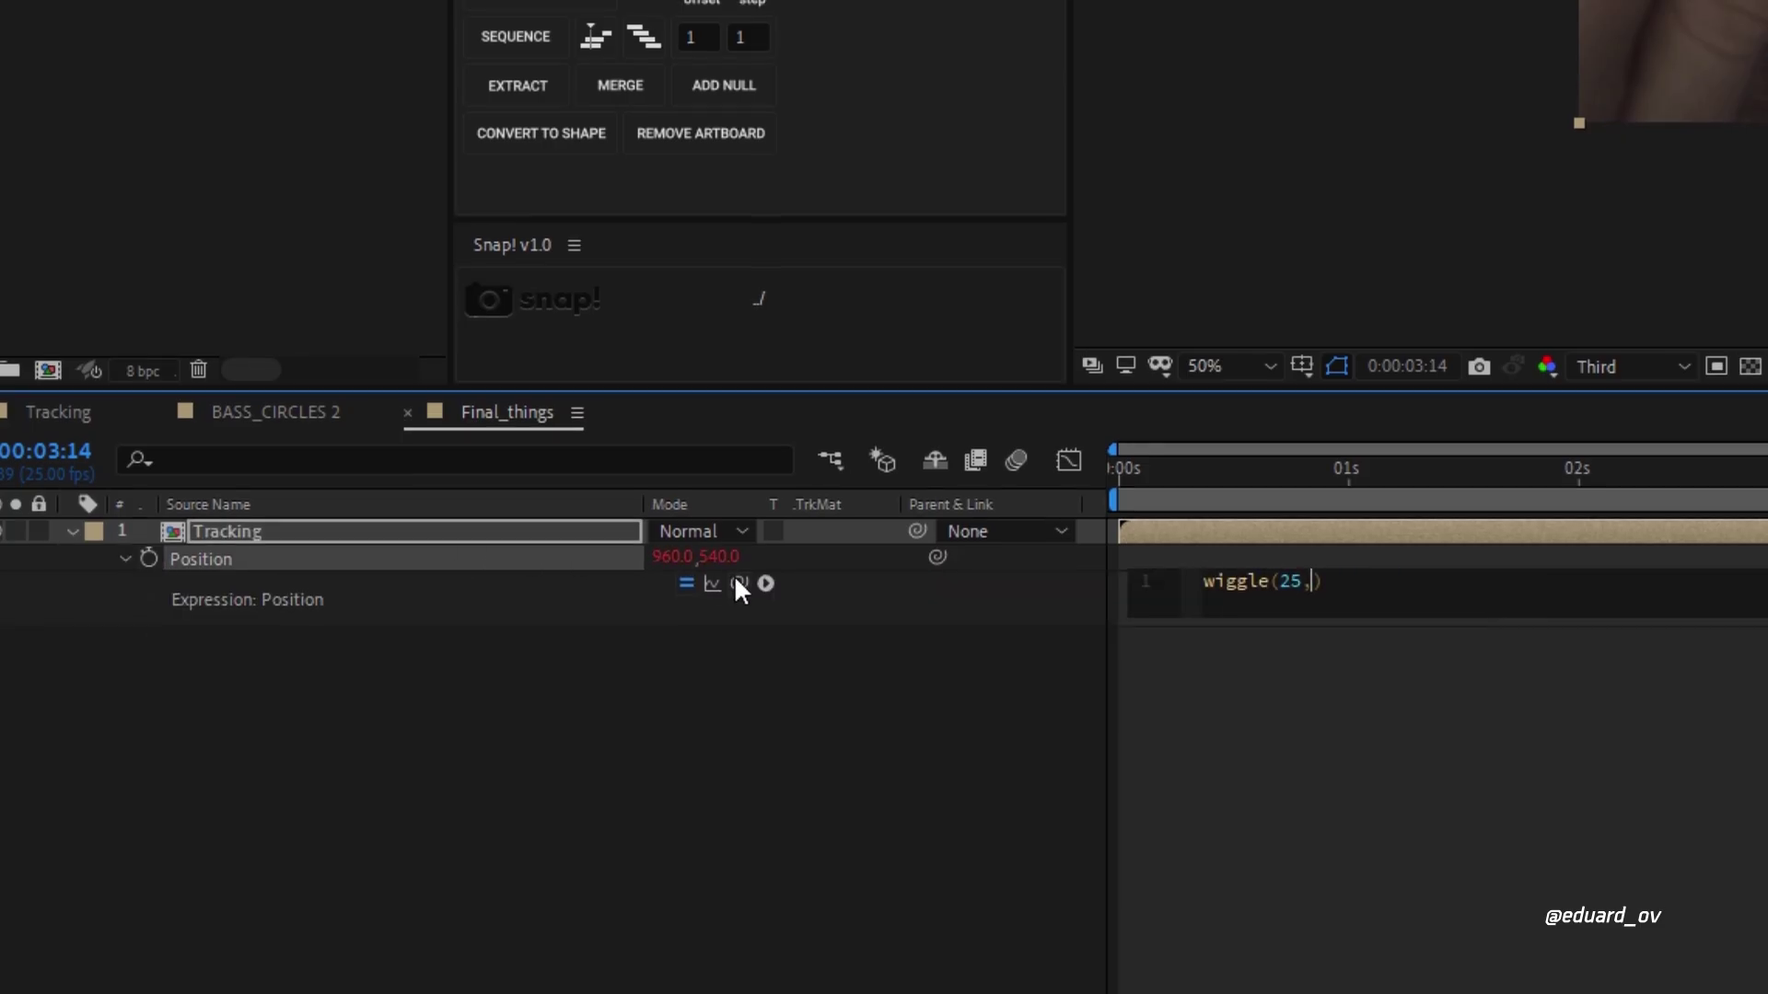
{"action": "left_click_drag", "start_coordinate": [738, 581], "coordinate": [863, 43]}
{"action": "left_click_drag", "start_coordinate": [863, 378], "coordinate": [709, 204]}
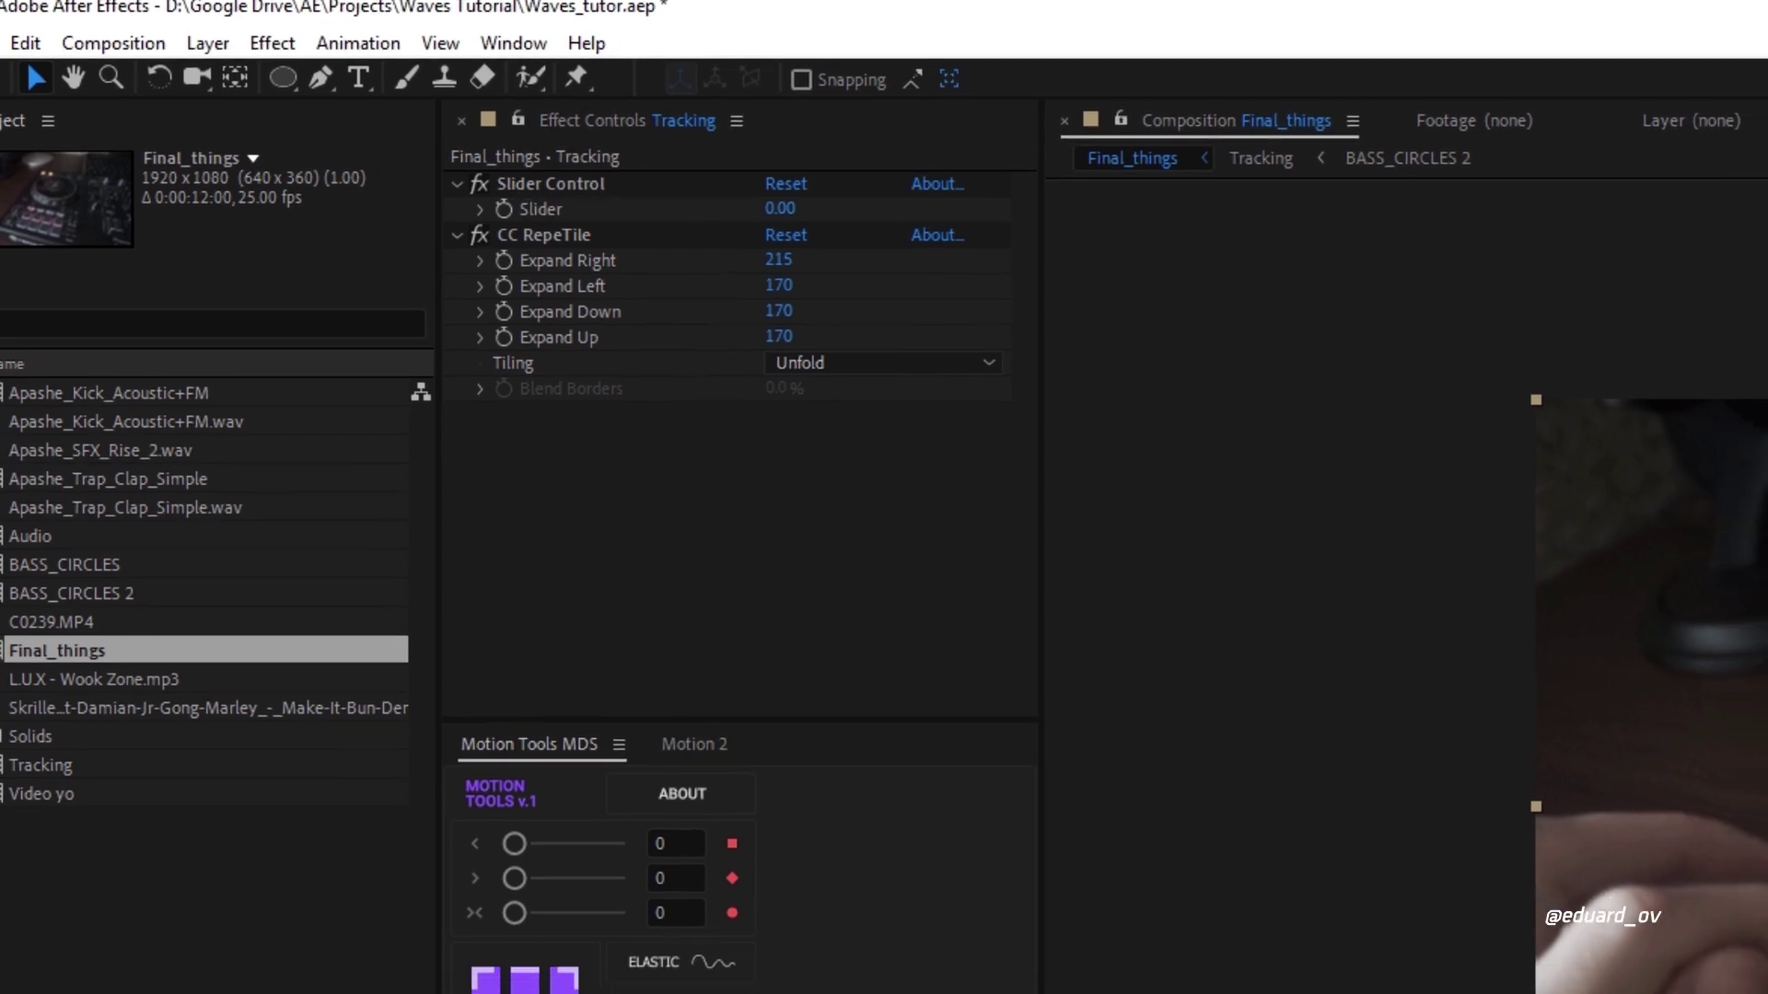
{"action": "left_click", "coordinate": [1082, 913]}
Step: Using the audio waveform, keyframe the Slider at 0 on the first hit at 0:00:00:21 and at 15 on the following frame
{"action": "left_click_drag", "start_coordinate": [901, 760], "coordinate": [650, 751]}
{"action": "left_click", "coordinate": [654, 777]}
{"action": "key", "text": "u"}
{"action": "left_click", "coordinate": [645, 749]}
{"action": "key", "text": "l"}
{"action": "key", "text": "l"}
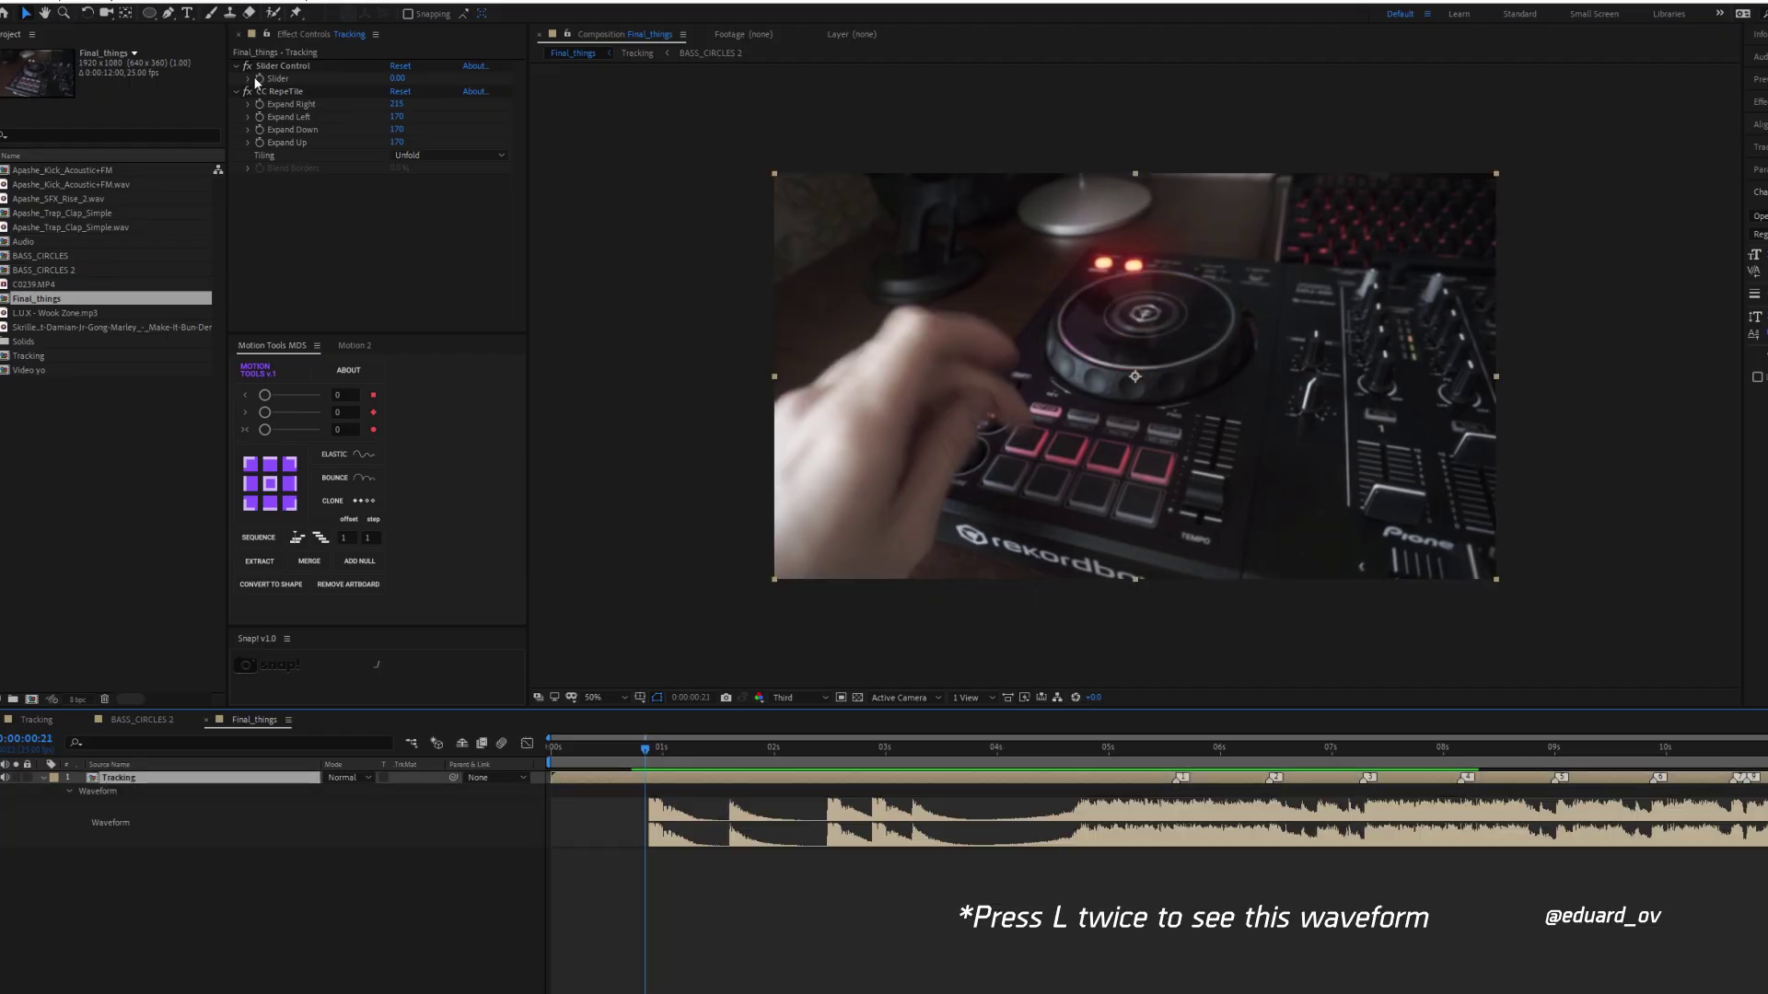
{"action": "left_click", "coordinate": [421, 264]}
{"action": "key", "text": "u"}
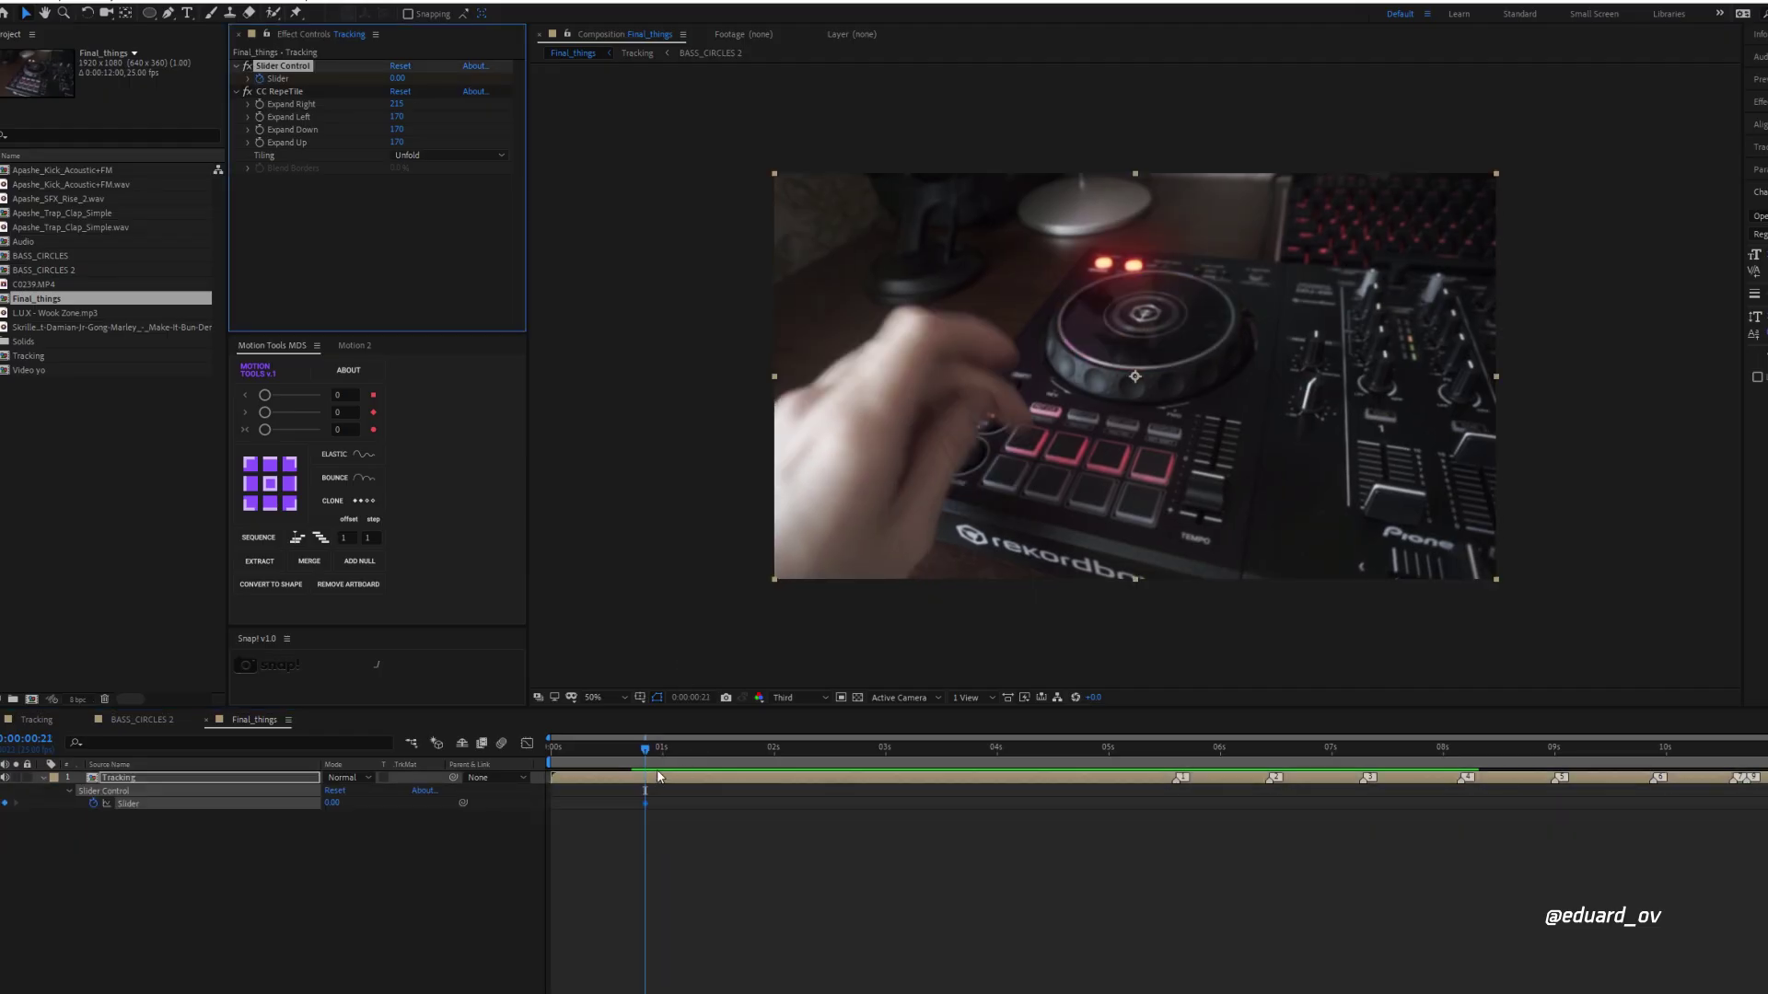
{"action": "left_click", "coordinate": [650, 762]}
{"action": "key", "text": "shift+l"}
{"action": "type", "text": "15"}
{"action": "left_click", "coordinate": [357, 847]}
Step: Paste the Slider's zero keyframe at 0:00:01:08 and turn on motion blur for the Tracking layer
{"action": "left_click_drag", "start_coordinate": [662, 751], "coordinate": [698, 751]}
{"action": "left_click", "coordinate": [645, 802]}
{"action": "key", "text": "ctrl+c"}
{"action": "key", "text": "ctrl+v"}
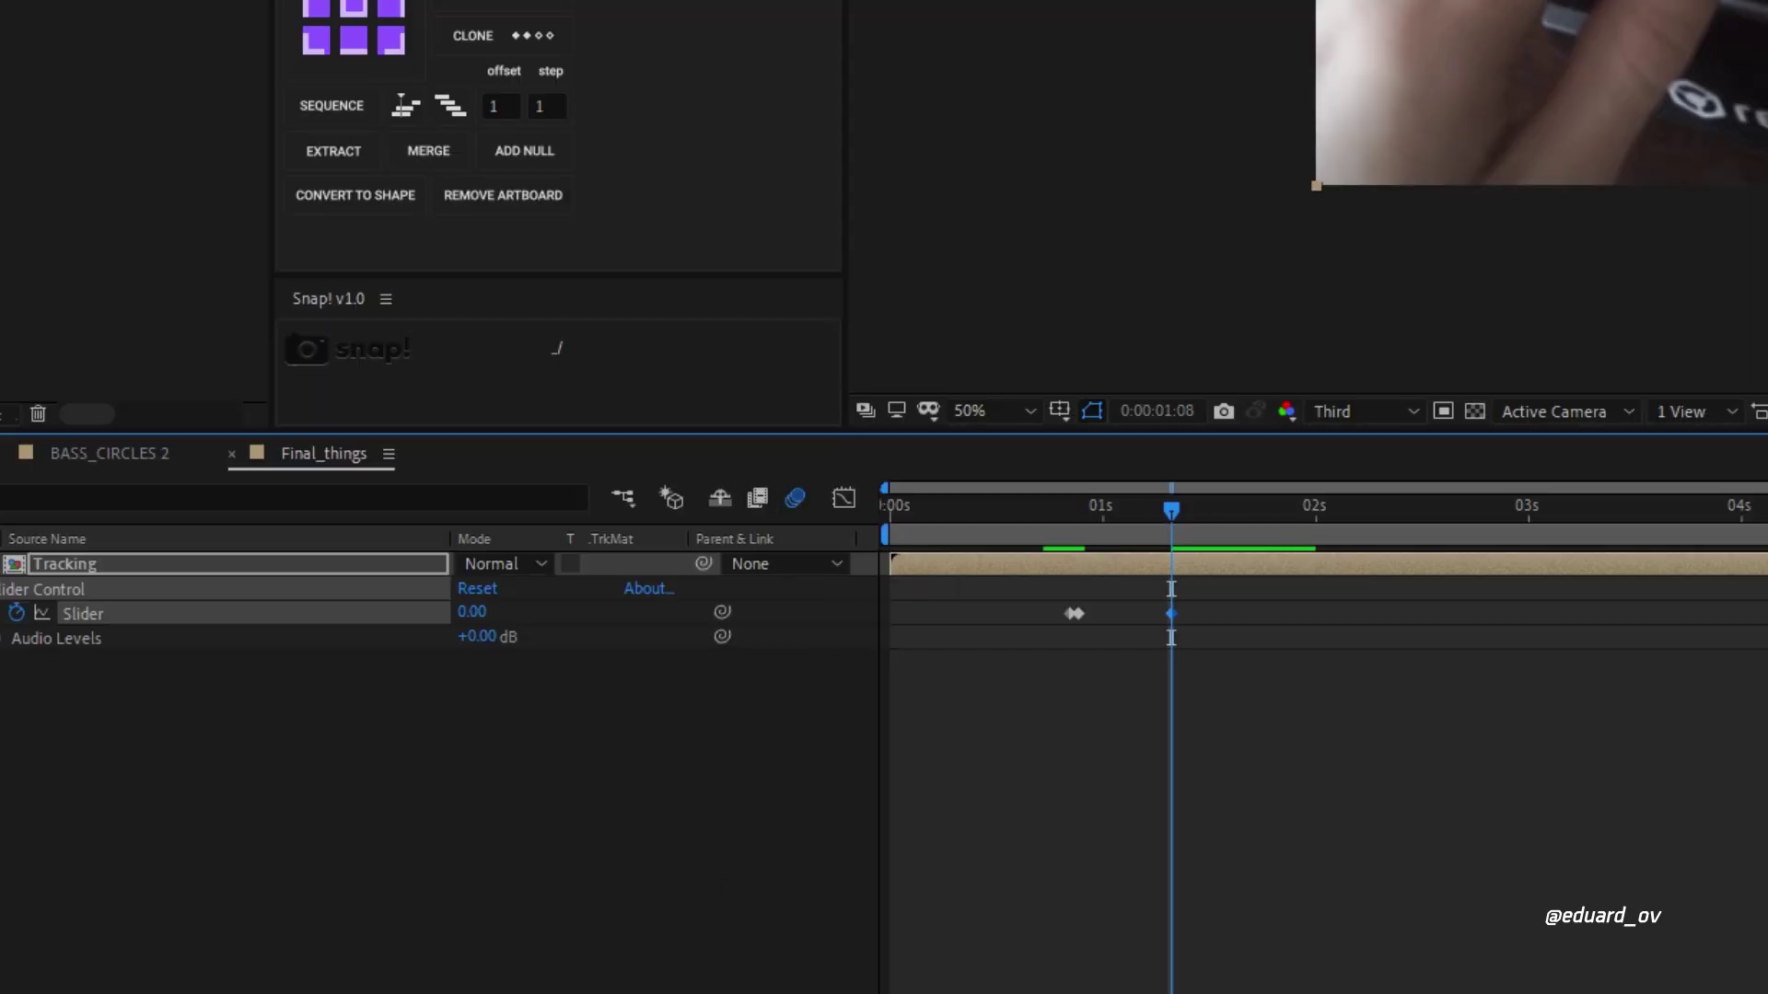
{"action": "key", "text": "F4"}
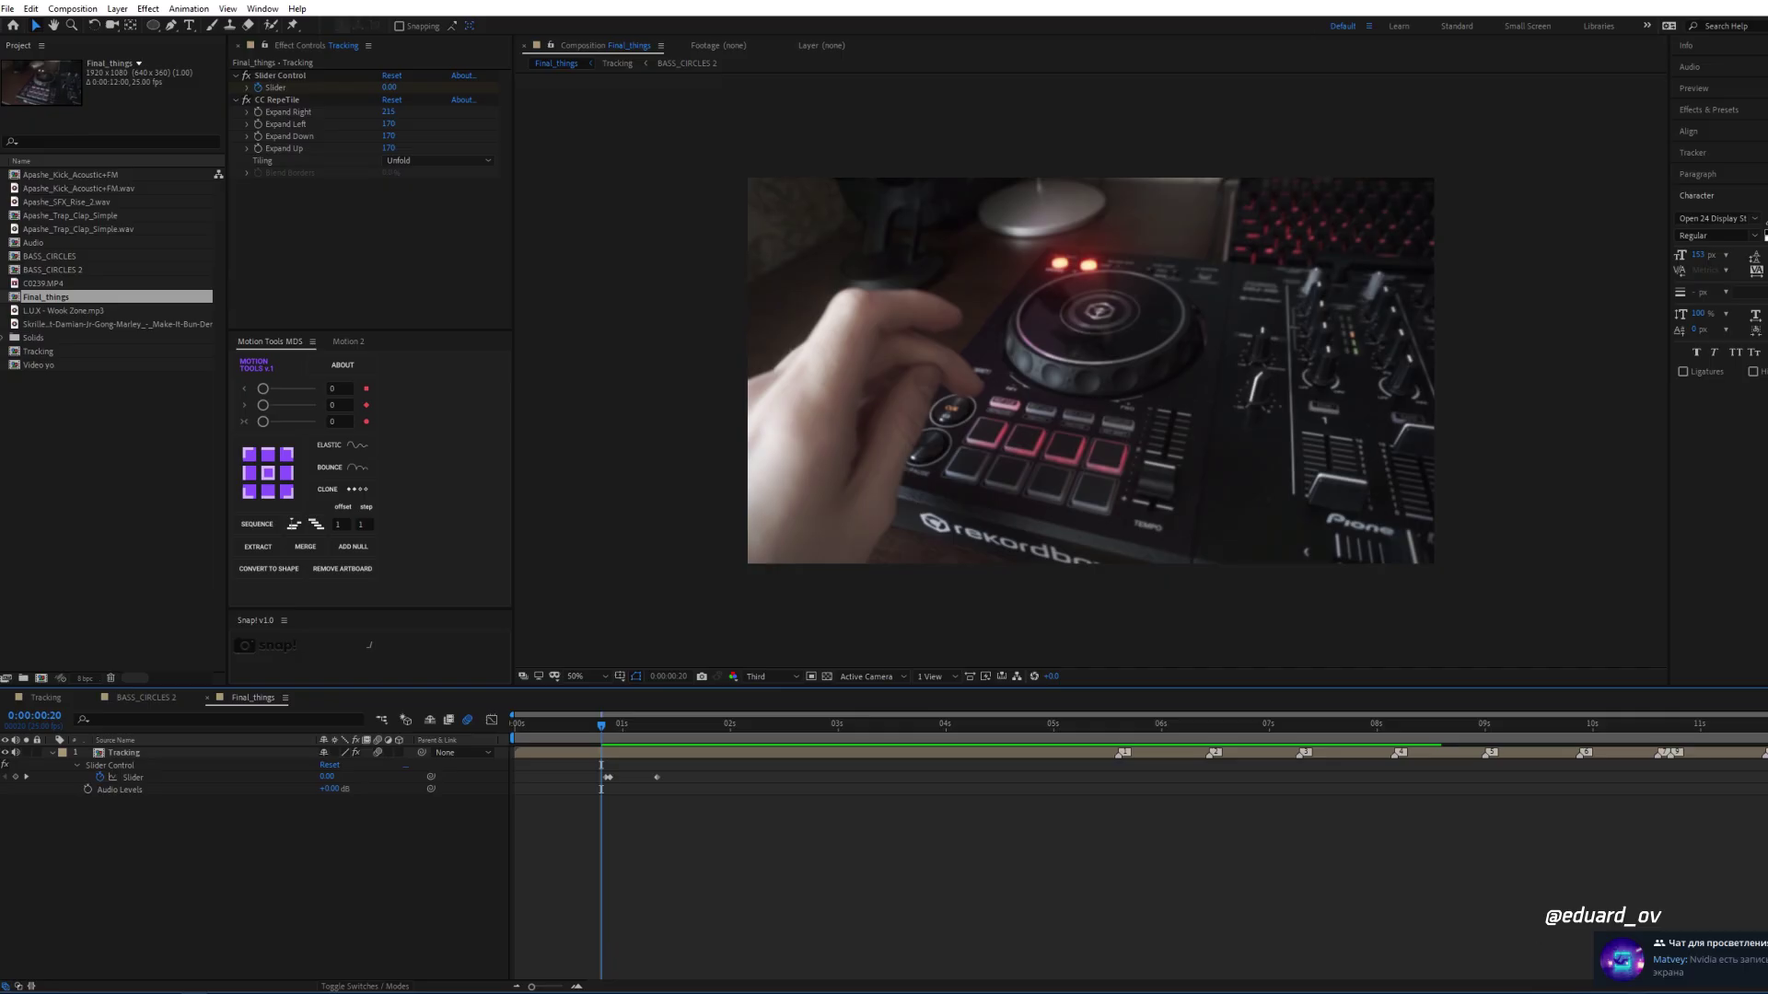
Step: Copy the three-keyframe Slider pulse and paste it on each following audio hit up to the first marker near 0:00:05:15
{"action": "left_click", "coordinate": [689, 732]}
{"action": "left_click", "coordinate": [685, 793]}
{"action": "left_click_drag", "start_coordinate": [687, 732], "coordinate": [797, 735]}
{"action": "left_click_drag", "start_coordinate": [580, 765], "coordinate": [667, 789]}
{"action": "left_click", "coordinate": [781, 730]}
{"action": "key", "text": "ctrl+v"}
{"action": "left_click_drag", "start_coordinate": [782, 729], "coordinate": [1110, 790]}
{"action": "key", "text": "ctrl+v"}
{"action": "left_click", "coordinate": [377, 849]}
{"action": "key", "text": "space"}
{"action": "key", "text": "ctrl+v"}
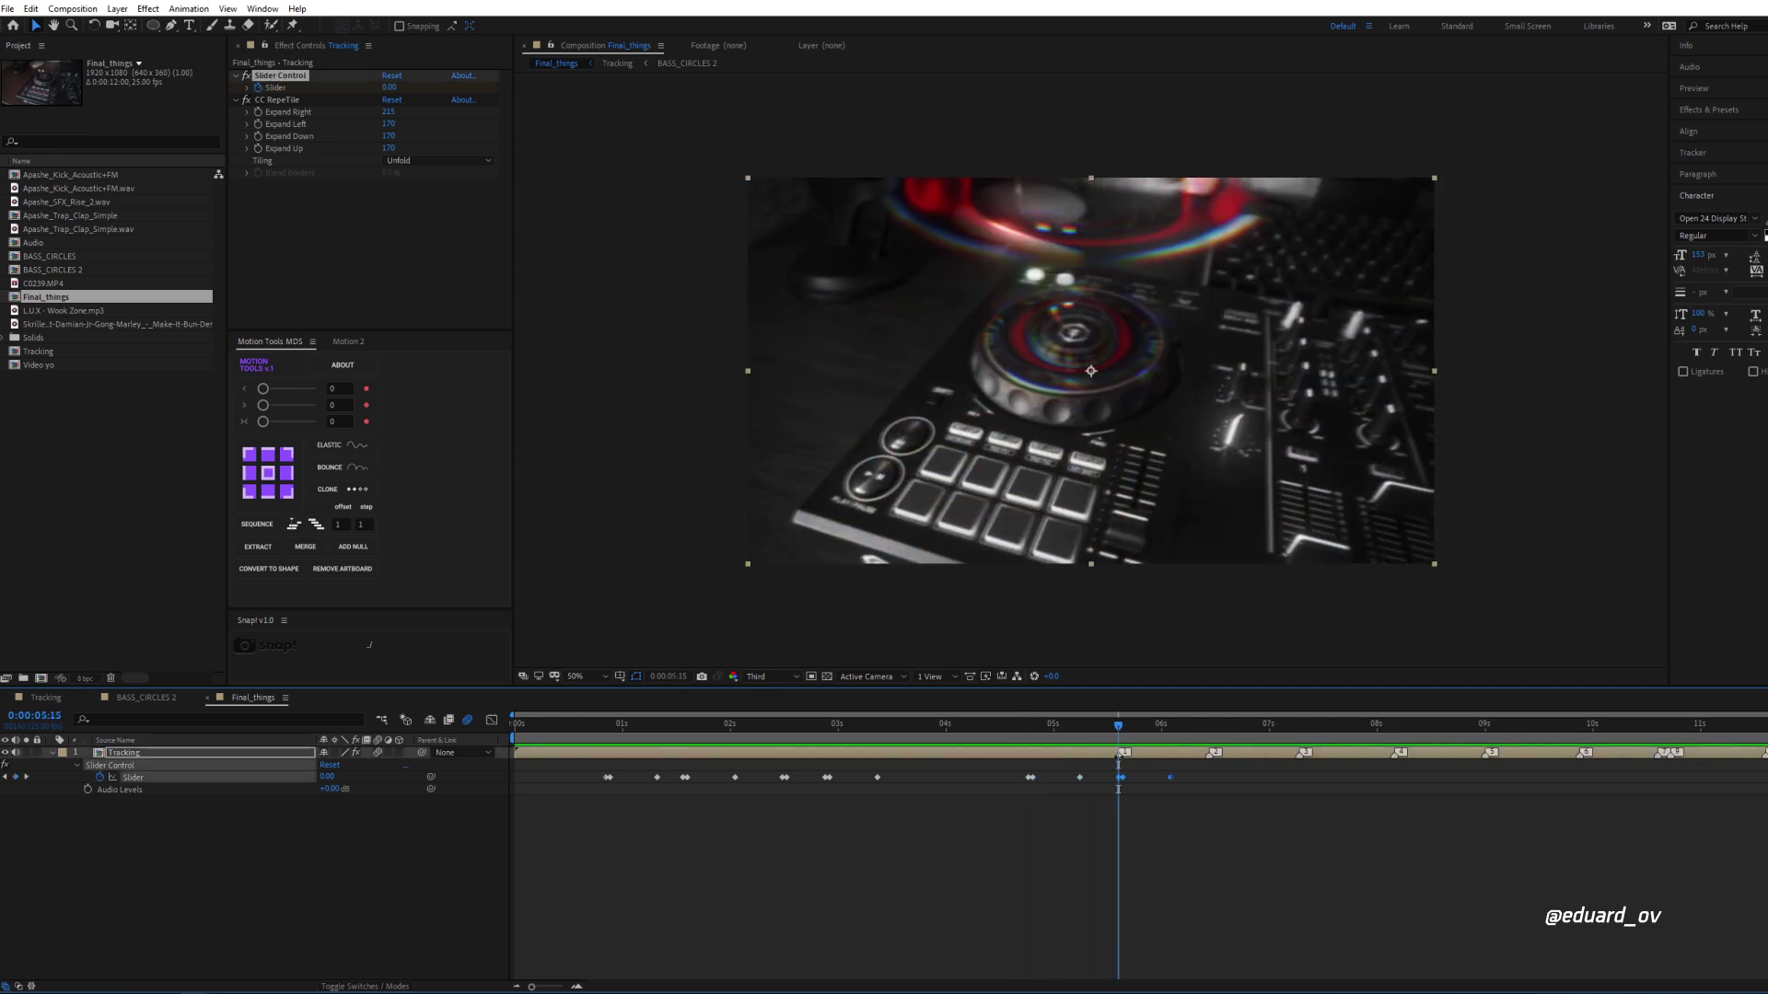
Step: Set the Slider to 5 at the end of the first marker's pulse and copy that pulse's keyframes
{"action": "left_click_drag", "start_coordinate": [1116, 727], "coordinate": [1167, 732]}
{"action": "left_click", "coordinate": [327, 777]}
{"action": "type", "text": "5"}
{"action": "key", "text": "Return"}
{"action": "left_click", "coordinate": [1114, 735]}
{"action": "left_click_drag", "start_coordinate": [1105, 794], "coordinate": [1174, 770]}
{"action": "key", "text": "ctrl+c"}
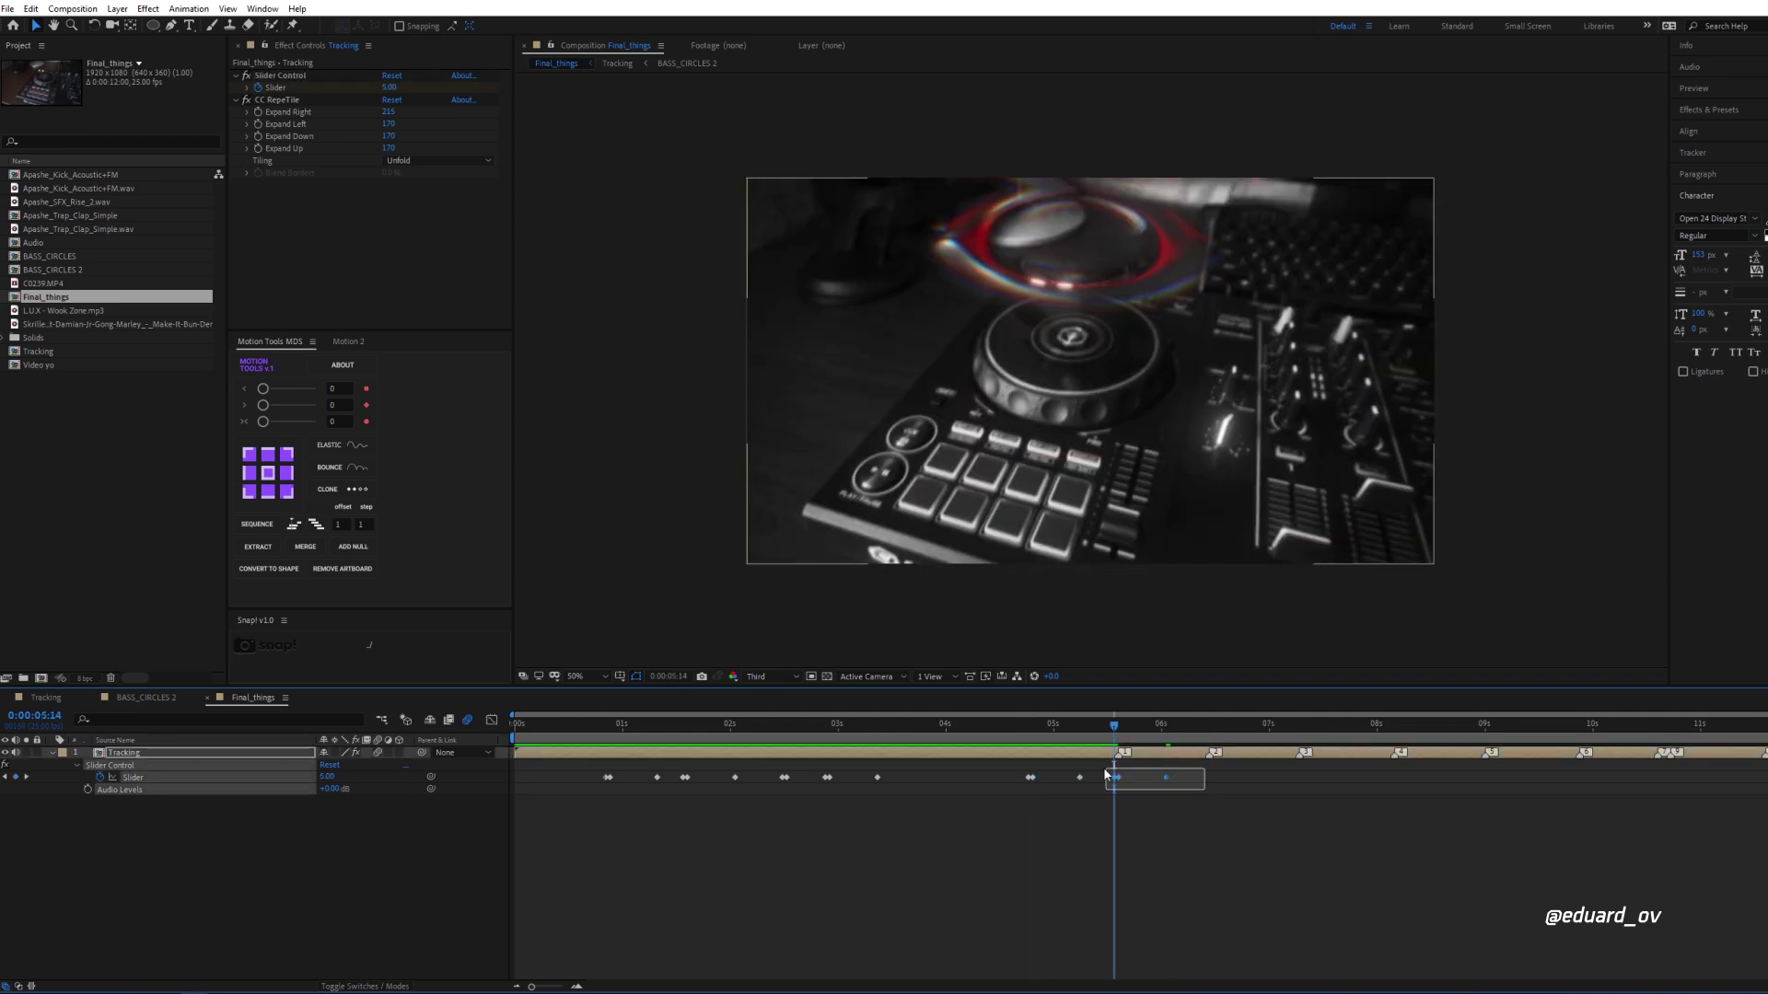
Step: Paste the copied Slider pulse at each remaining marker along the timeline and preview the camera shake
{"action": "left_click", "coordinate": [1207, 733]}
{"action": "key", "text": "ctrl+v"}
{"action": "left_click", "coordinate": [1298, 734]}
{"action": "key", "text": "ctrl+v"}
{"action": "left_click_drag", "start_coordinate": [1318, 734], "coordinate": [1392, 736]}
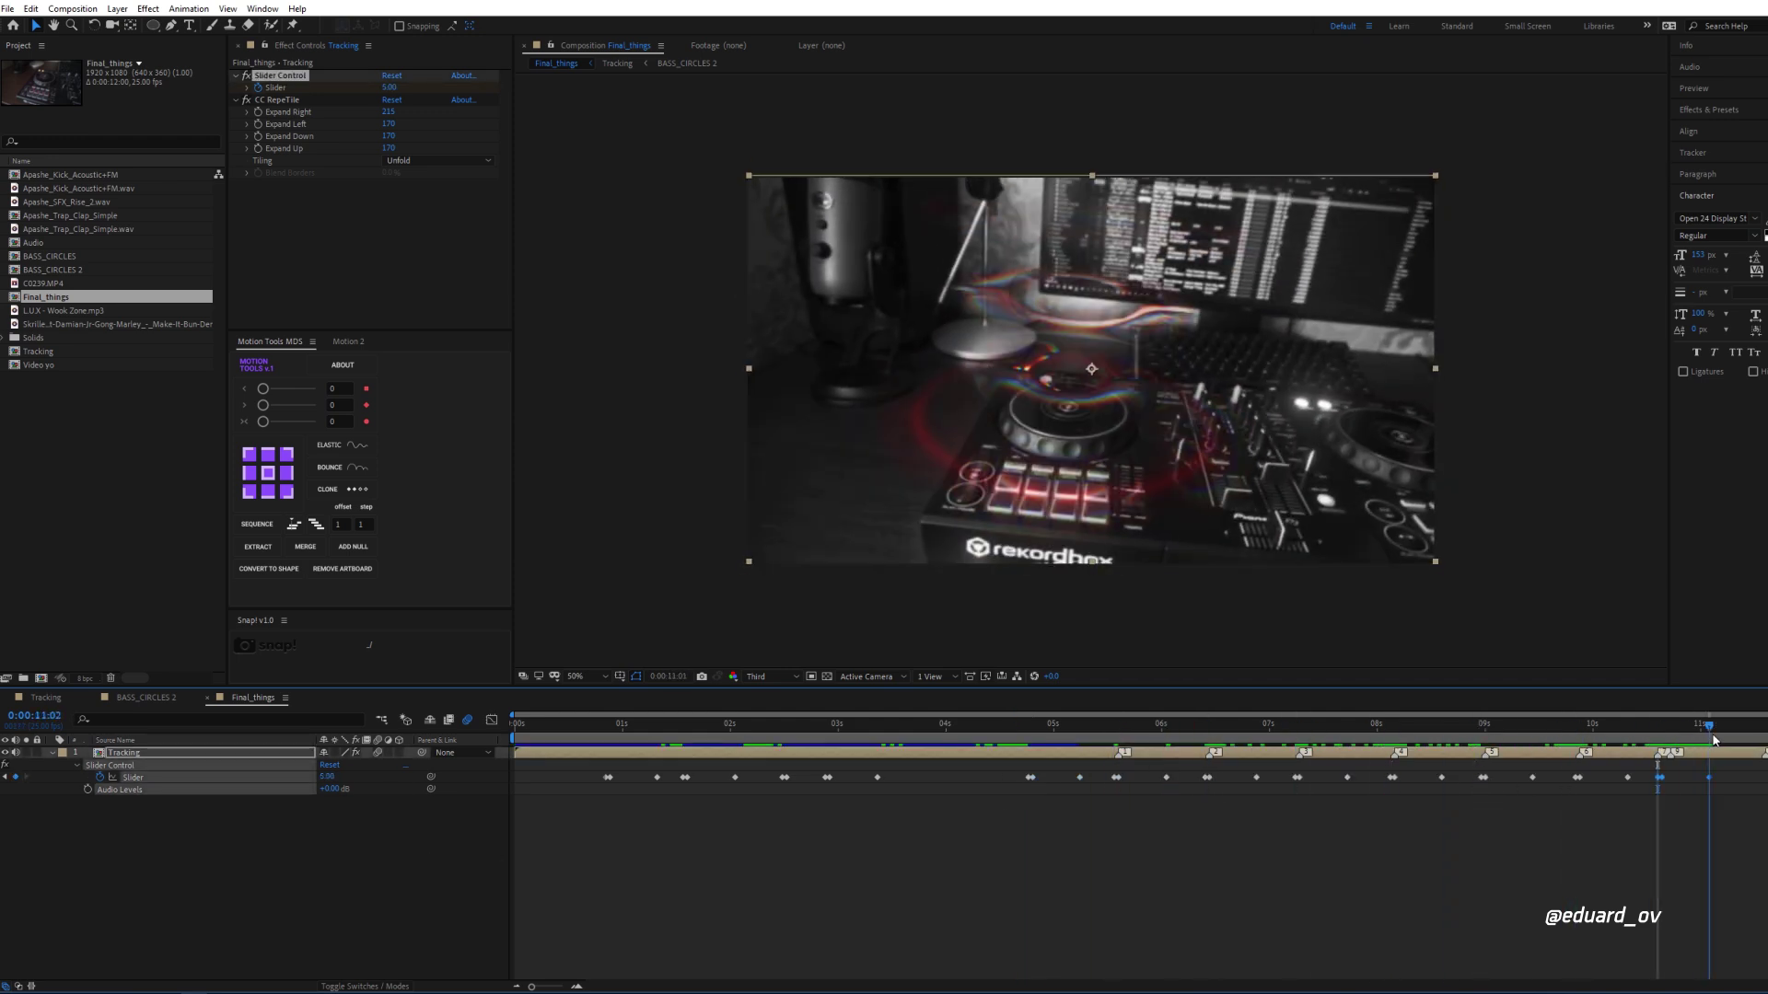
{"action": "key", "text": "space"}
{"action": "left_click", "coordinate": [643, 881]}
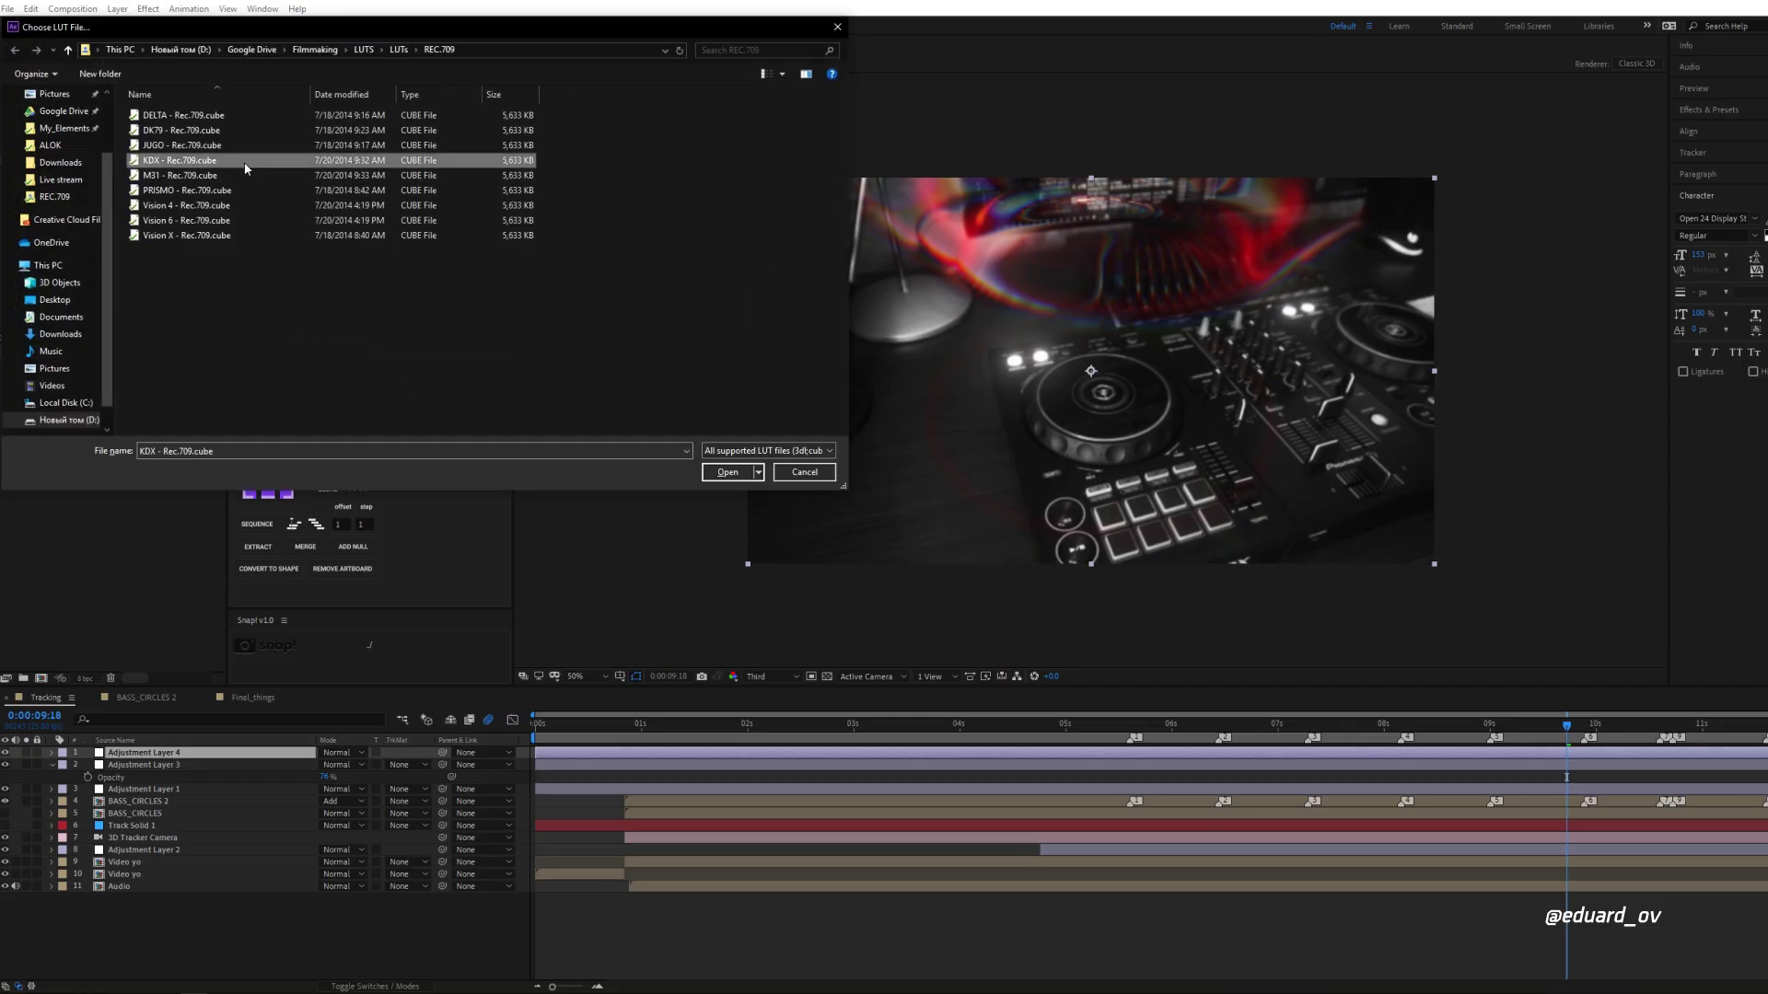
Step: Load the KDX - Rec.709.cube LUT for Adjustment Layer 4 and check the grade along the timeline
{"action": "double_click", "coordinate": [245, 164]}
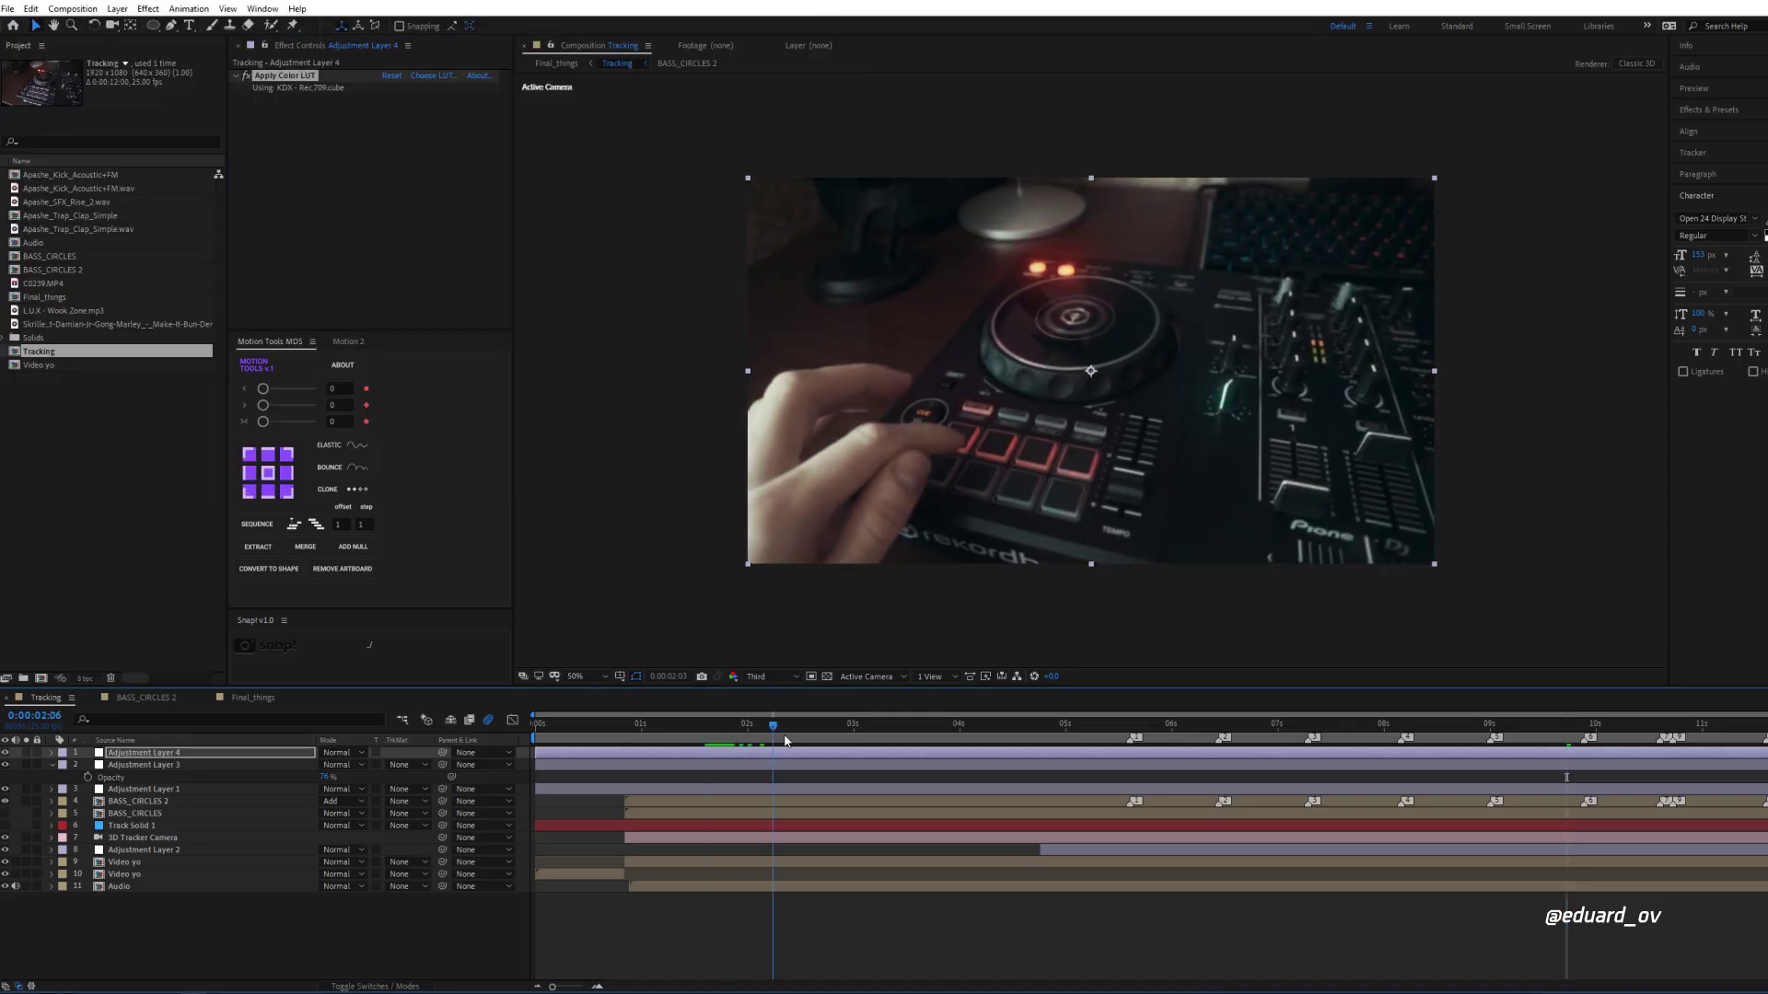
{"action": "left_click_drag", "start_coordinate": [855, 750], "coordinate": [980, 749]}
{"action": "left_click", "coordinate": [934, 860]}
Step: Apply Exposure to Adjustment Layer 5 in Final_things and keyframe its Opacity into flashes at 0:00:04:19 and the second marker
{"action": "key", "text": "ctrl+space"}
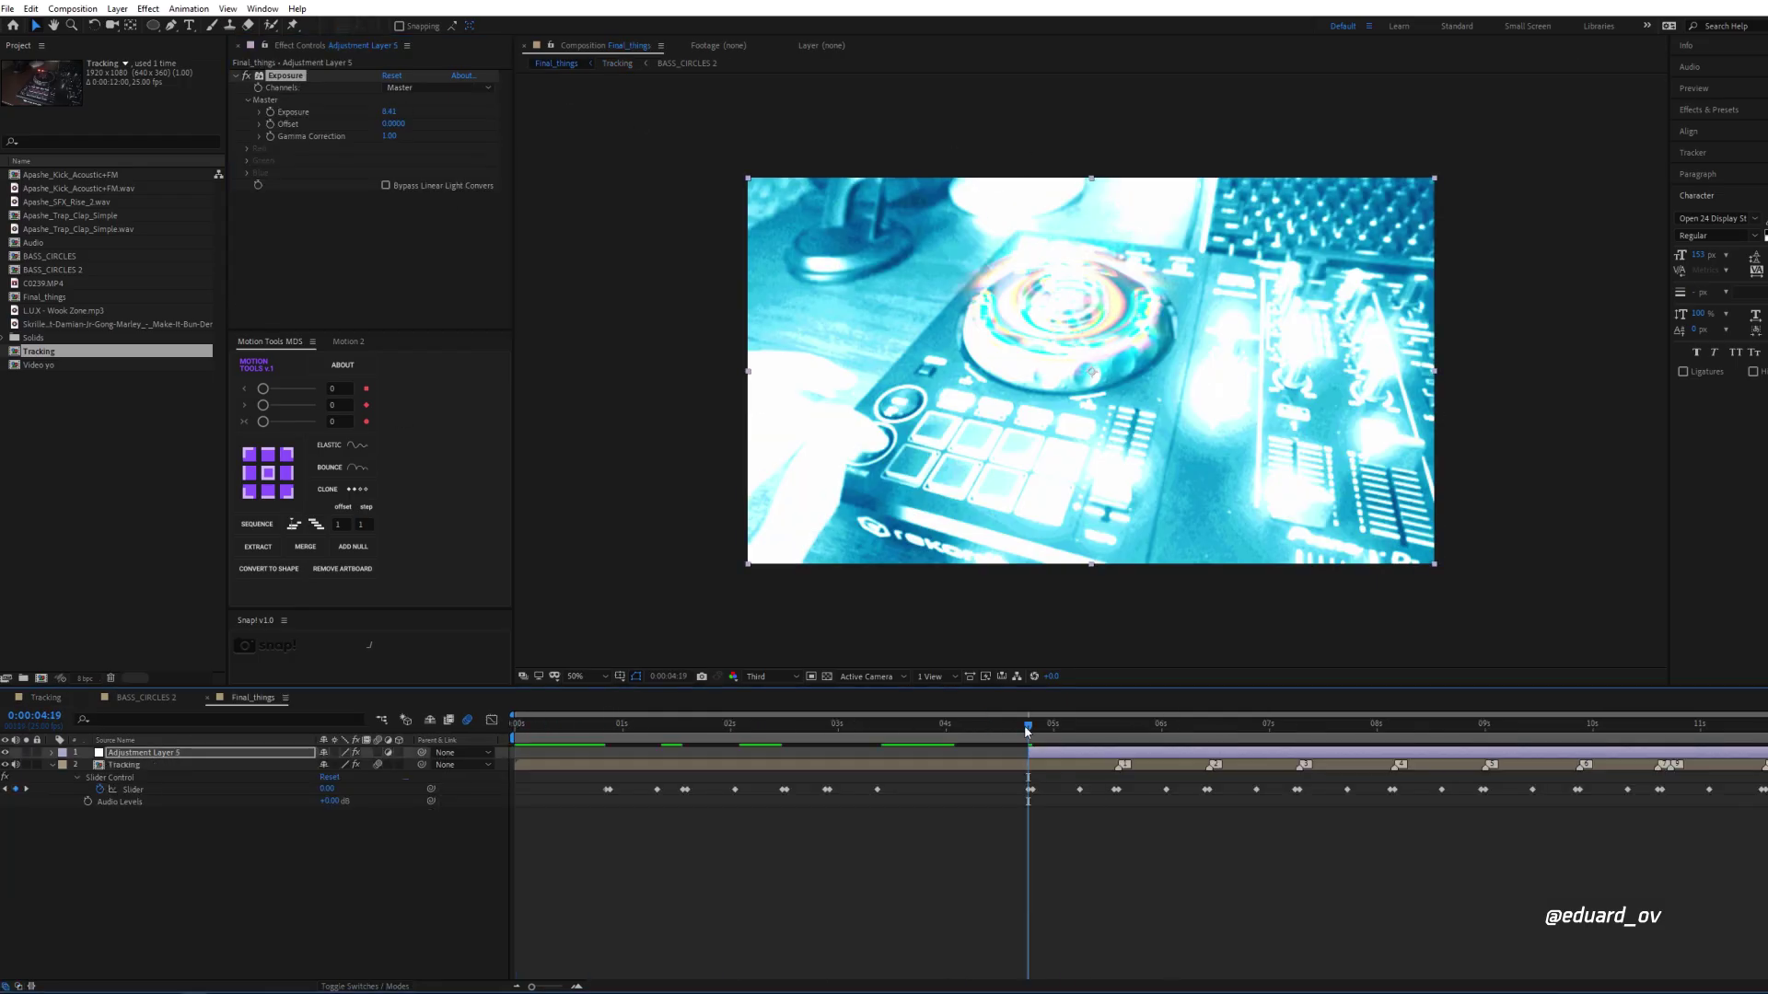
{"action": "key", "text": "t"}
{"action": "left_click_drag", "start_coordinate": [1027, 728], "coordinate": [973, 728]}
{"action": "left_click", "coordinate": [1201, 725]}
{"action": "key", "text": "ctrl+v"}
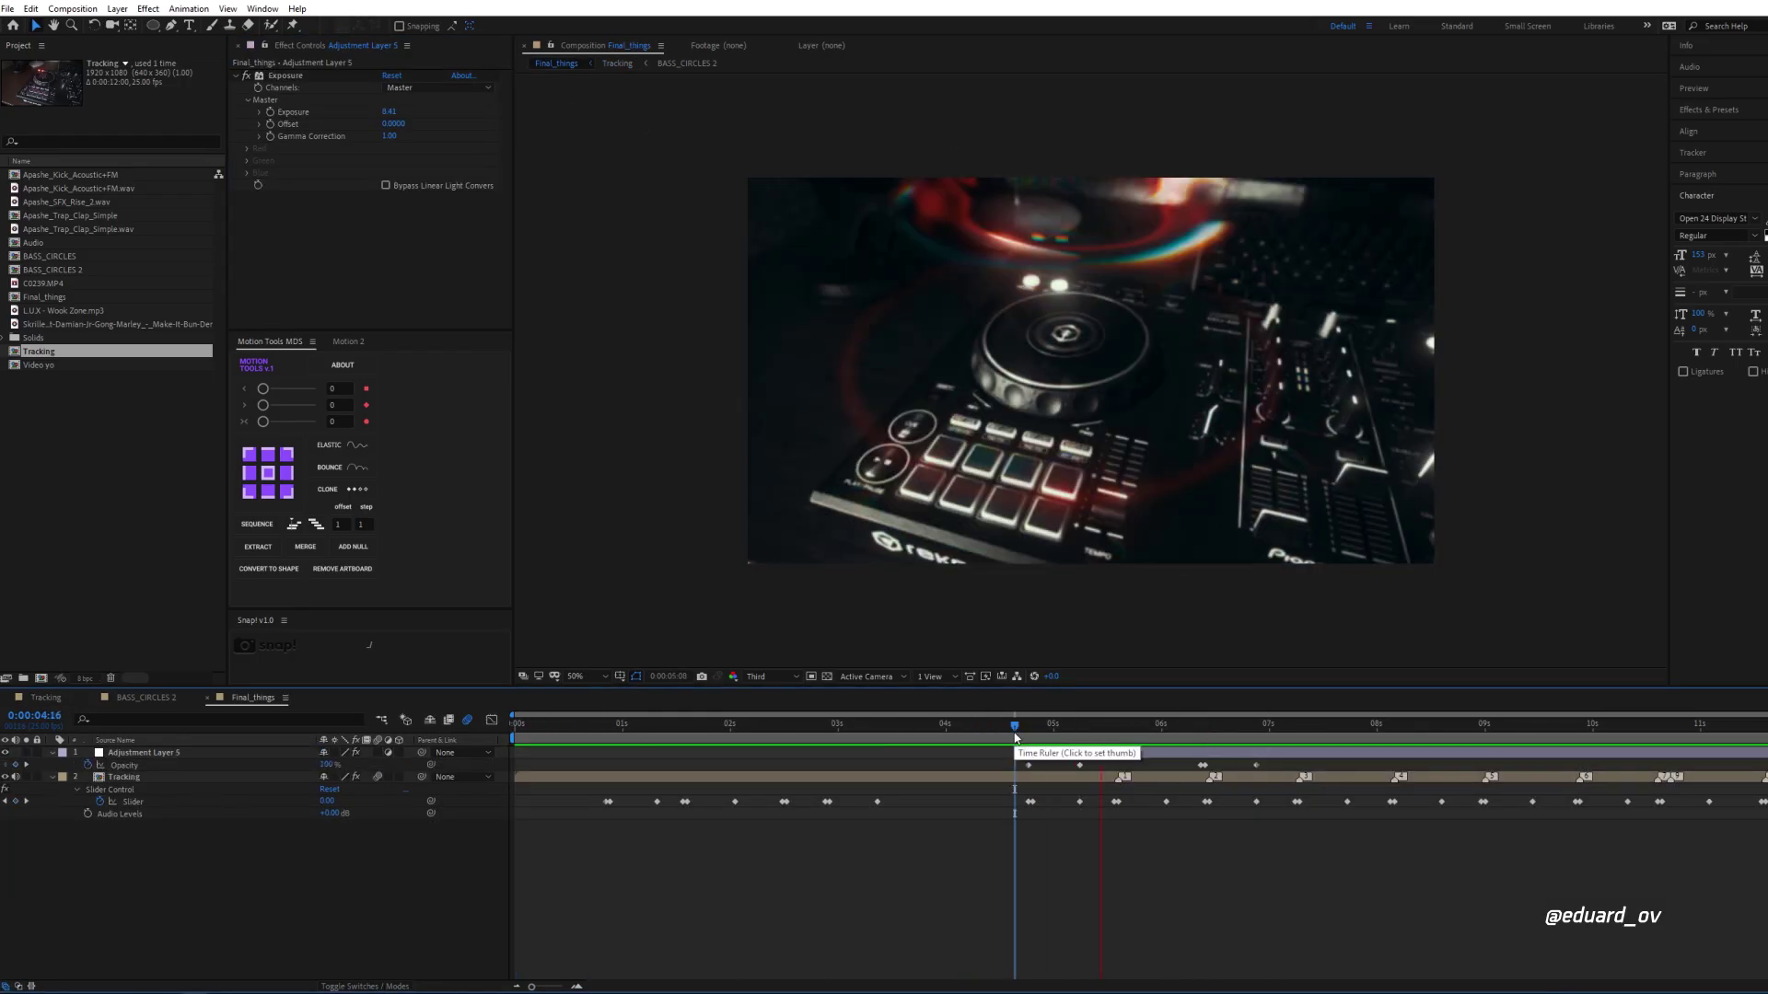
{"action": "key", "text": "space"}
Step: Paste the Opacity flash keyframes at the fourth marker, lower the Exposure value and preview the flashes
{"action": "left_click_drag", "start_coordinate": [1203, 766], "coordinate": [1207, 766]}
{"action": "left_click", "coordinate": [1390, 725]}
{"action": "key", "text": "ctrl+v"}
{"action": "left_click", "coordinate": [1207, 725]}
{"action": "left_click_drag", "start_coordinate": [388, 111], "coordinate": [332, 111]}
{"action": "left_click", "coordinate": [1010, 728]}
{"action": "key", "text": "space"}
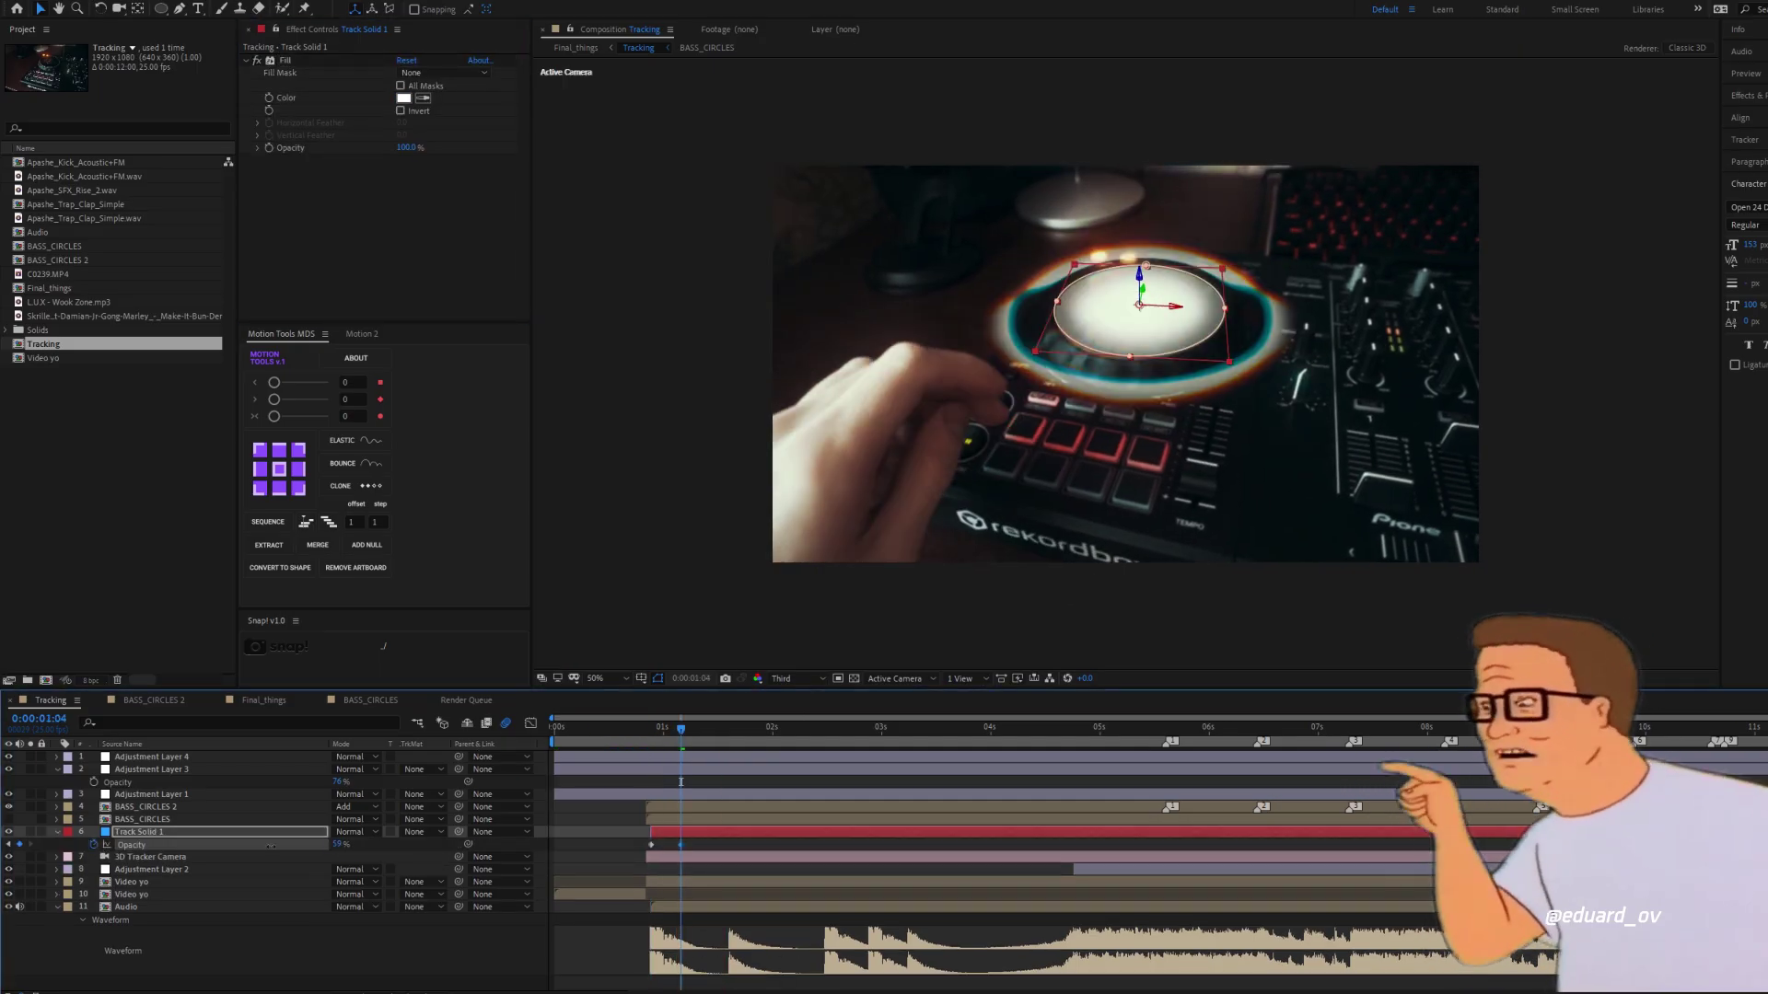
Step: Repeat Track Solid 1's Opacity flash keyframes on every audio hit in the Tracking composition and preview the result
{"action": "left_click", "coordinate": [610, 732]}
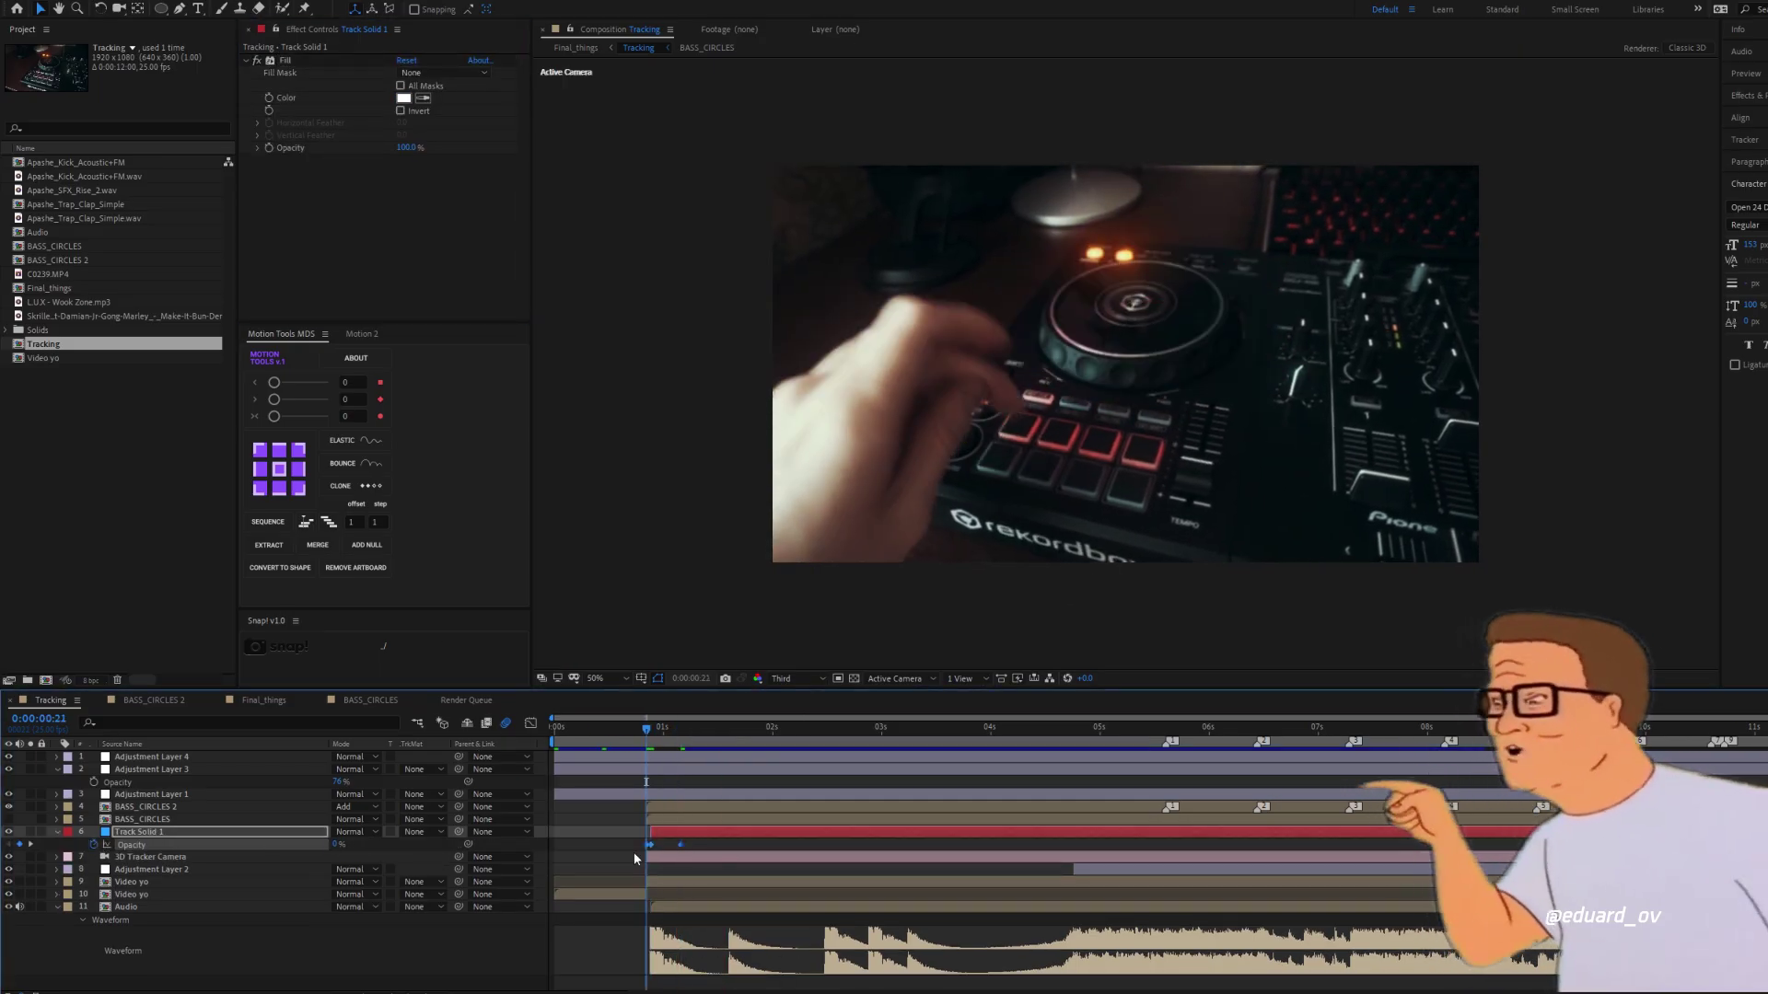
{"action": "left_click_drag", "start_coordinate": [611, 734], "coordinate": [900, 740]}
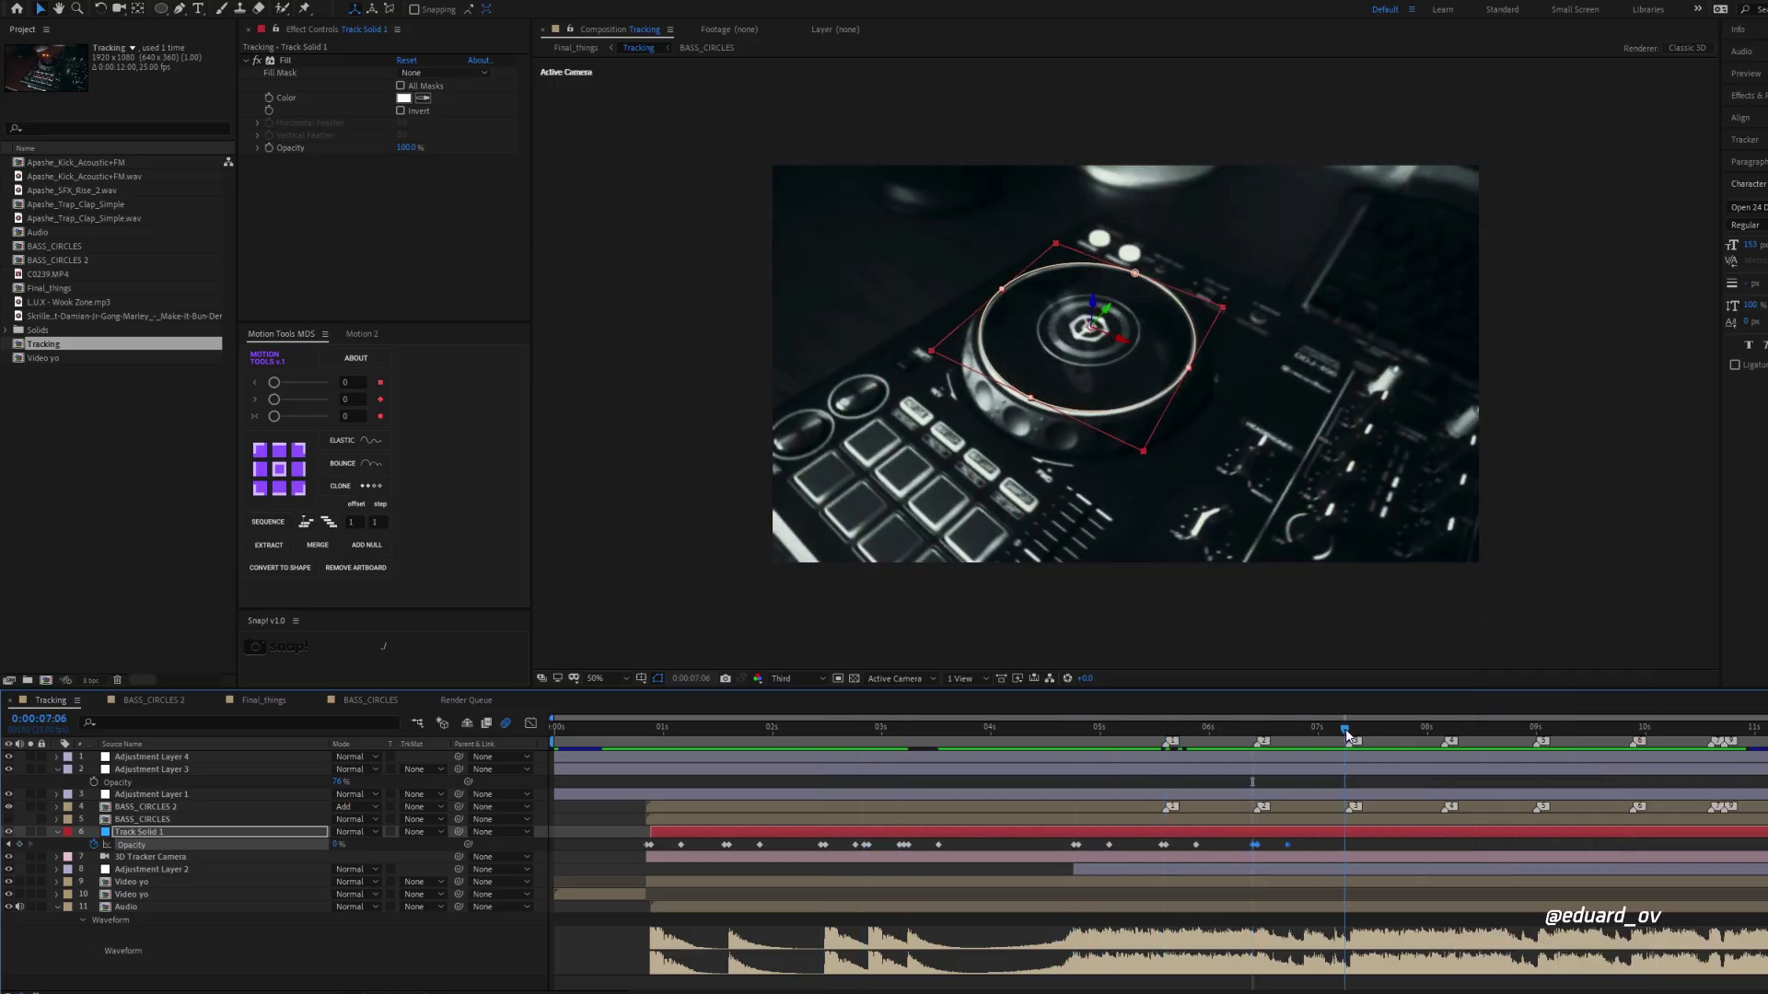
{"action": "left_click_drag", "start_coordinate": [1448, 736], "coordinate": [1709, 734]}
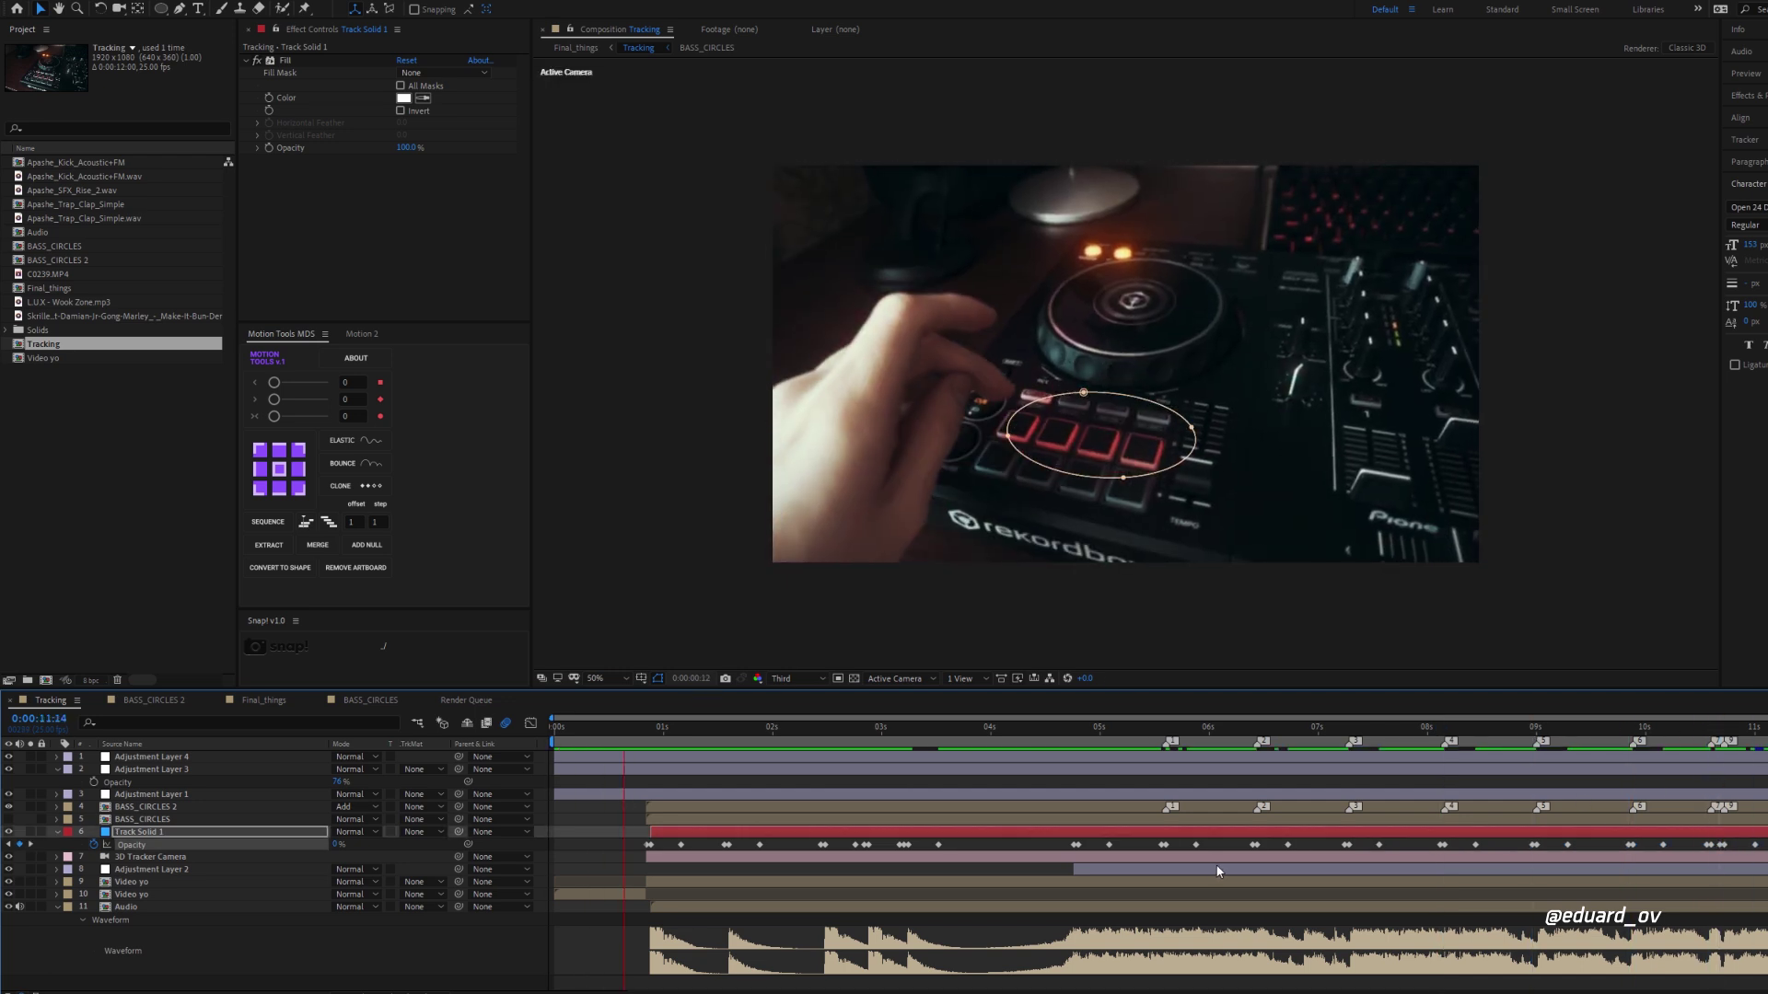
{"action": "left_click", "coordinate": [551, 956]}
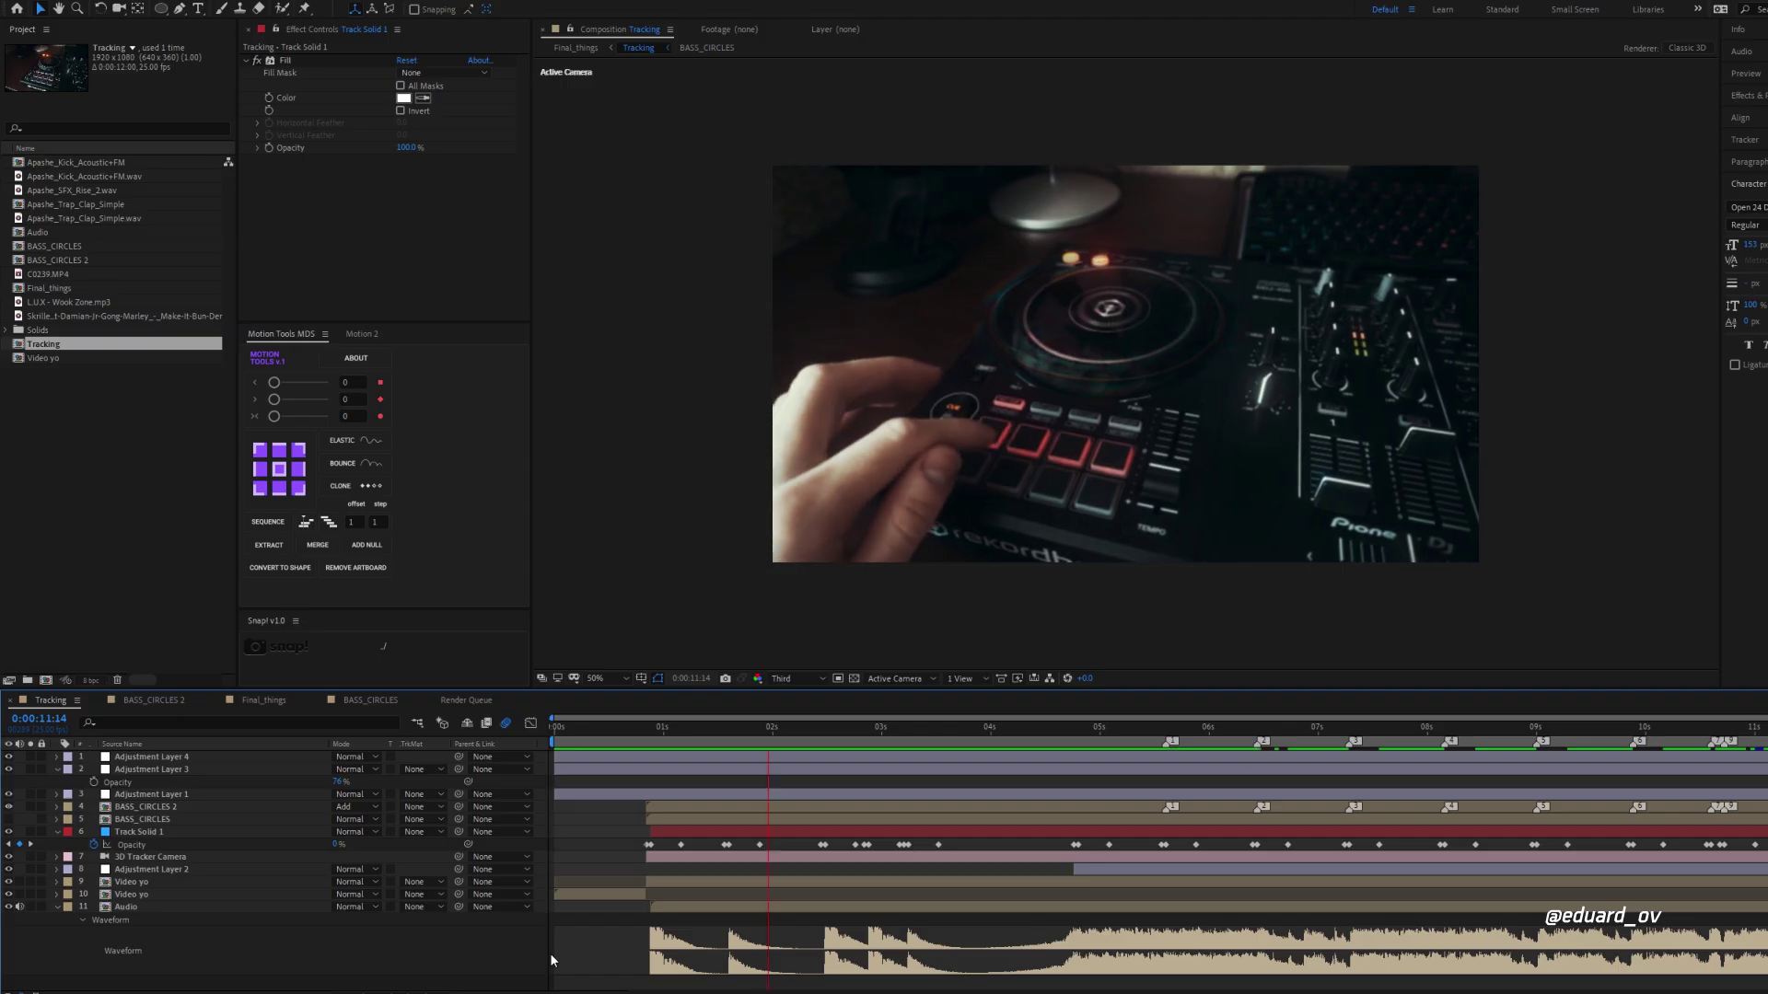